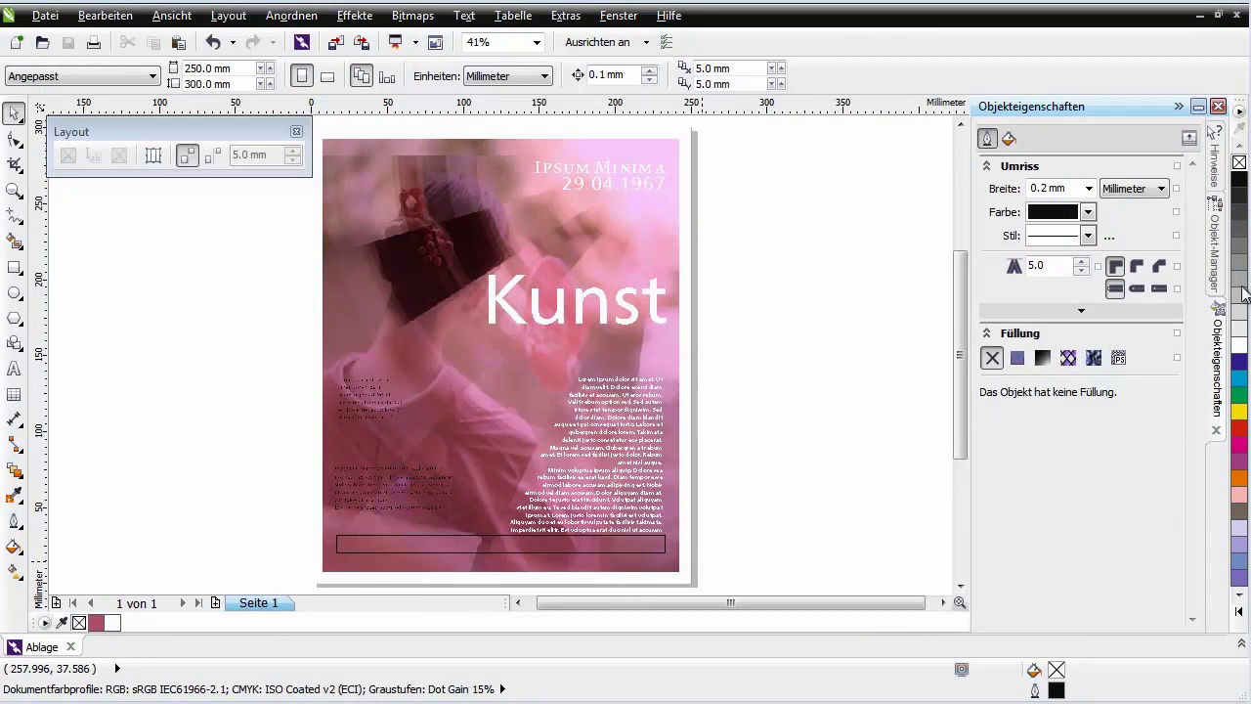
Step: Collapse and lock the Titel layer in the Objekt-Manager, and make Haupttext the active layer
{"action": "left_click", "coordinate": [1217, 263]}
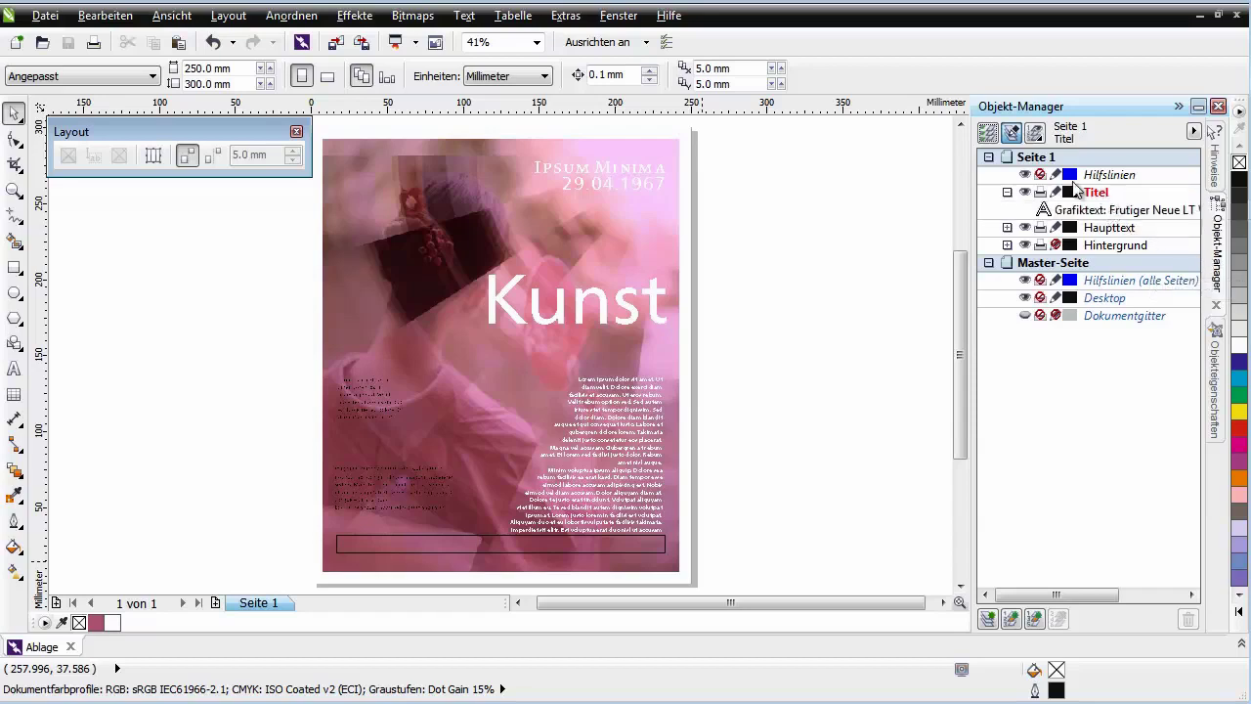
{"action": "left_click", "coordinate": [1007, 192]}
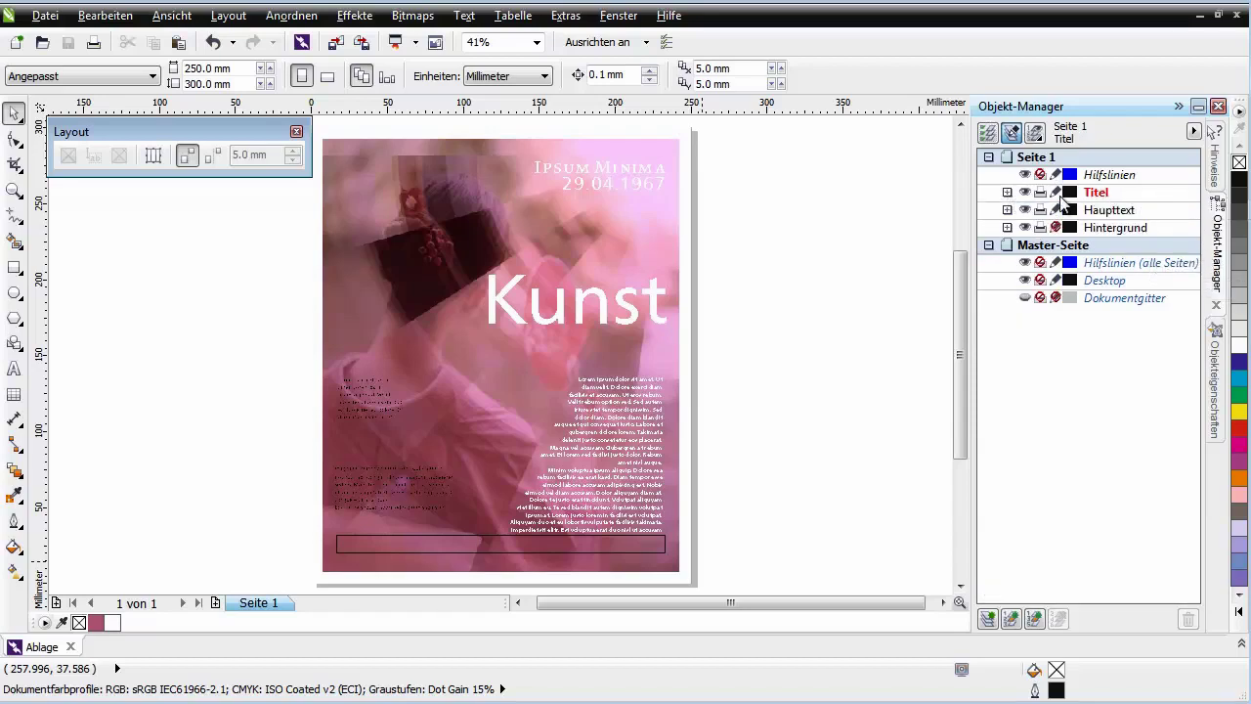
{"action": "left_click", "coordinate": [1056, 192]}
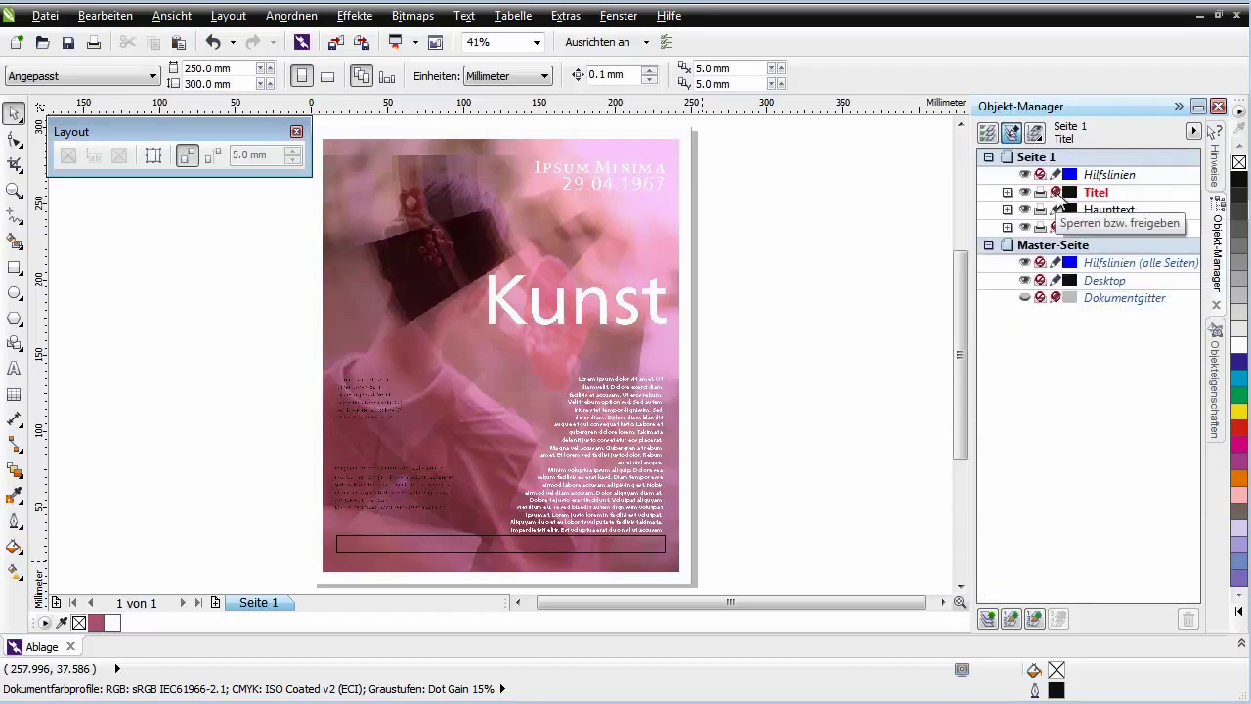
{"action": "left_click", "coordinate": [1124, 210]}
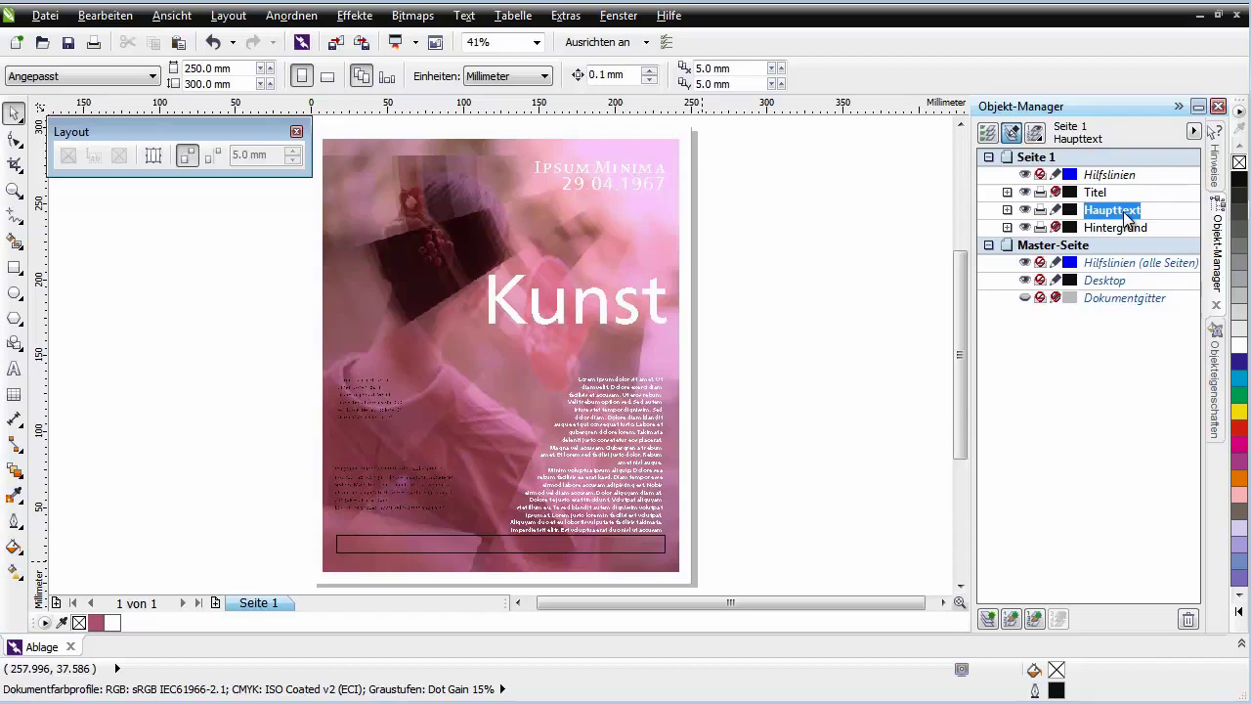
Step: Show the Objektstile docker and select the slanted white text block on the poster
{"action": "left_click", "coordinate": [626, 15]}
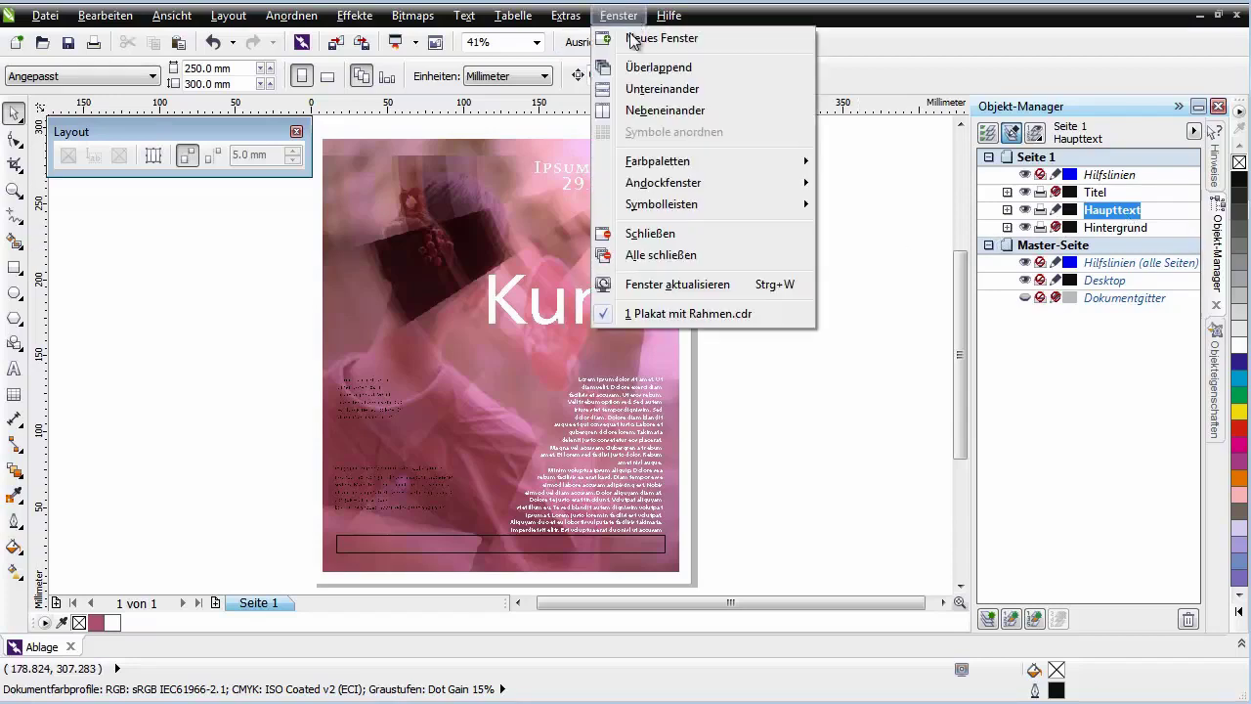
{"action": "mouse_move", "coordinate": [655, 190]}
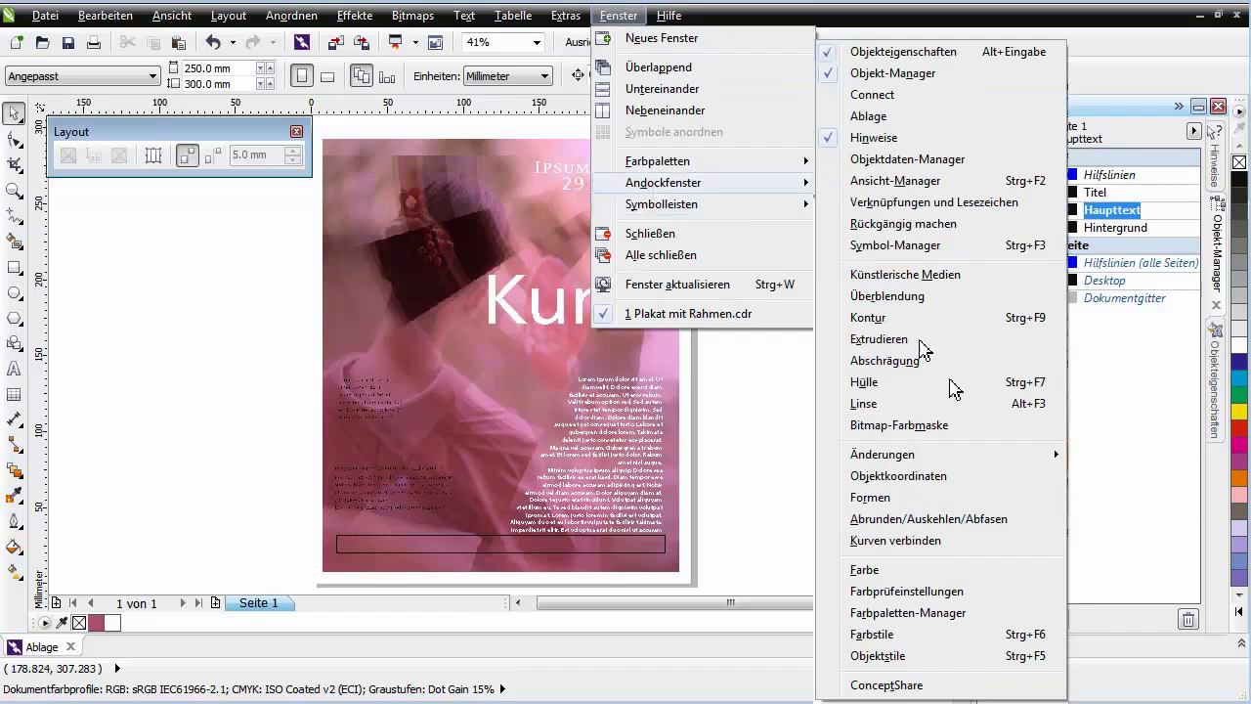
{"action": "left_click", "coordinate": [1061, 656]}
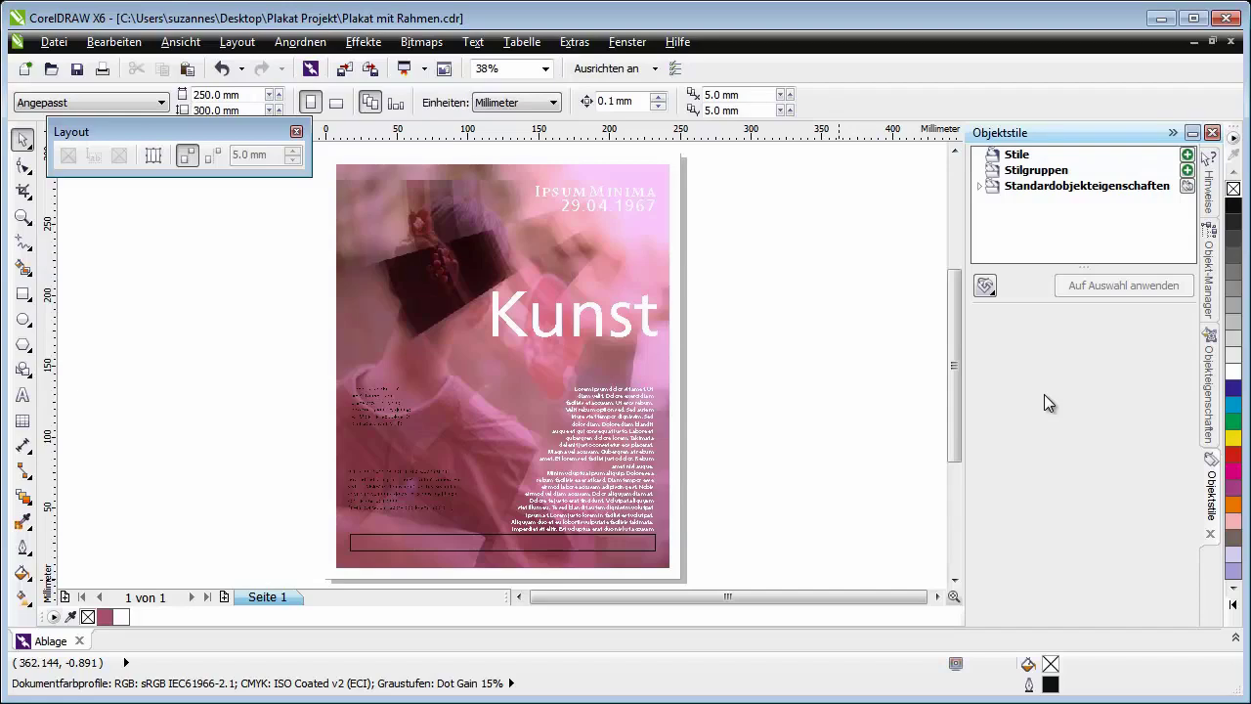
{"action": "left_click", "coordinate": [1040, 170]}
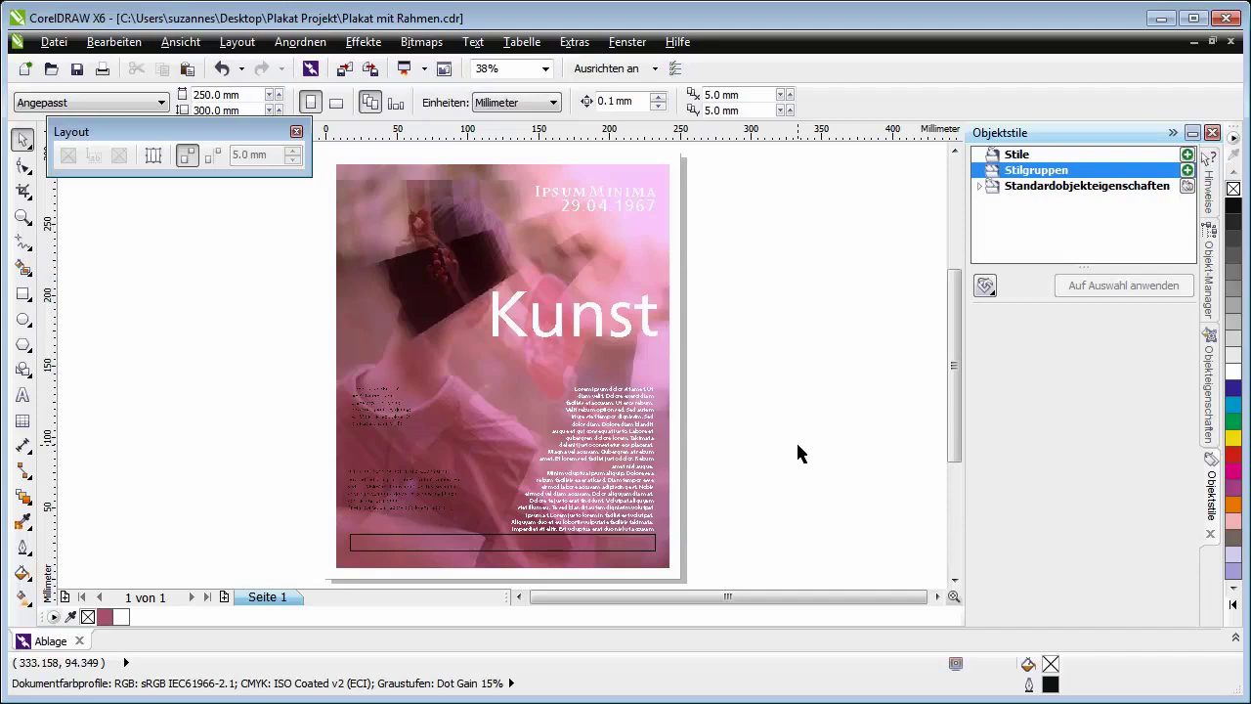
{"action": "left_click", "coordinate": [632, 432]}
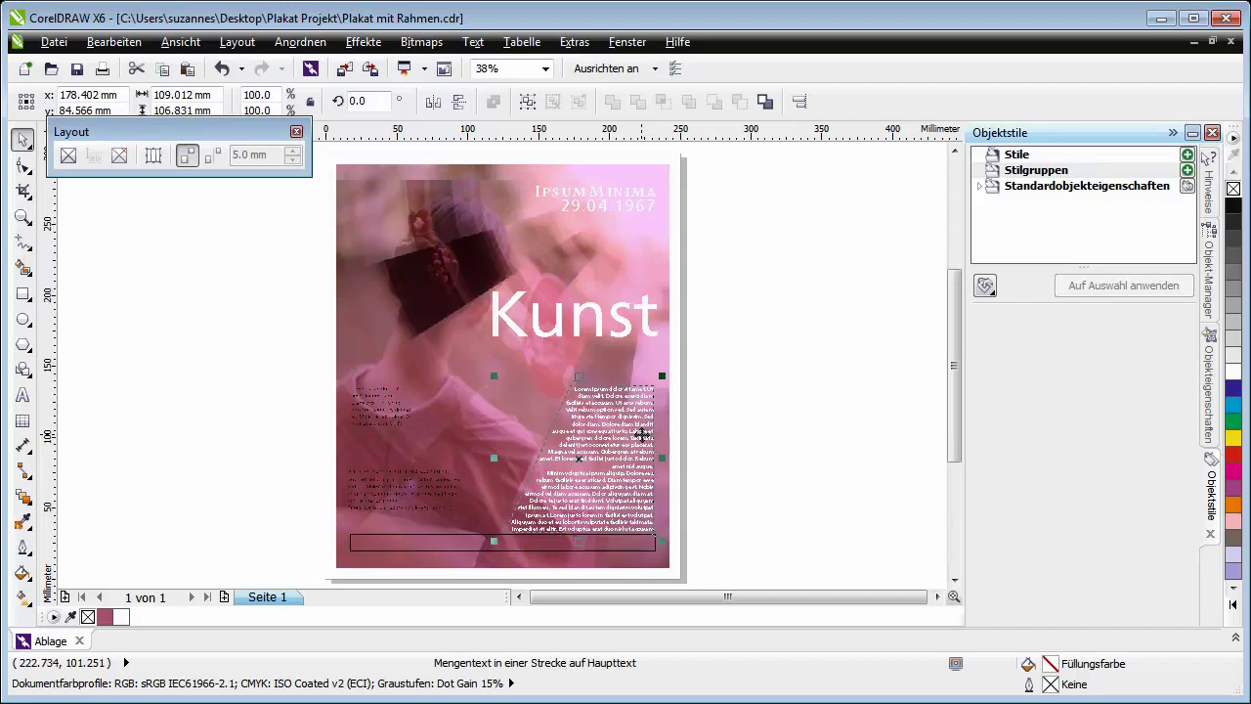
{"action": "right_click", "coordinate": [586, 483]}
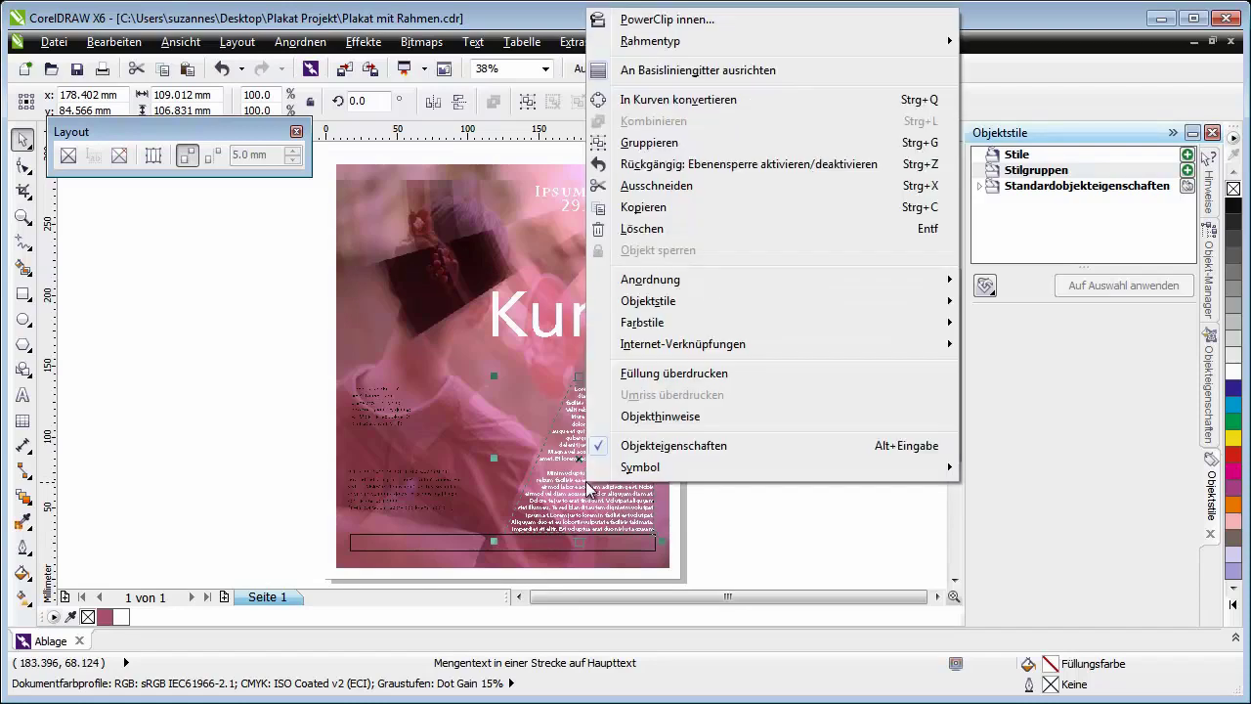
{"action": "mouse_move", "coordinate": [674, 308]}
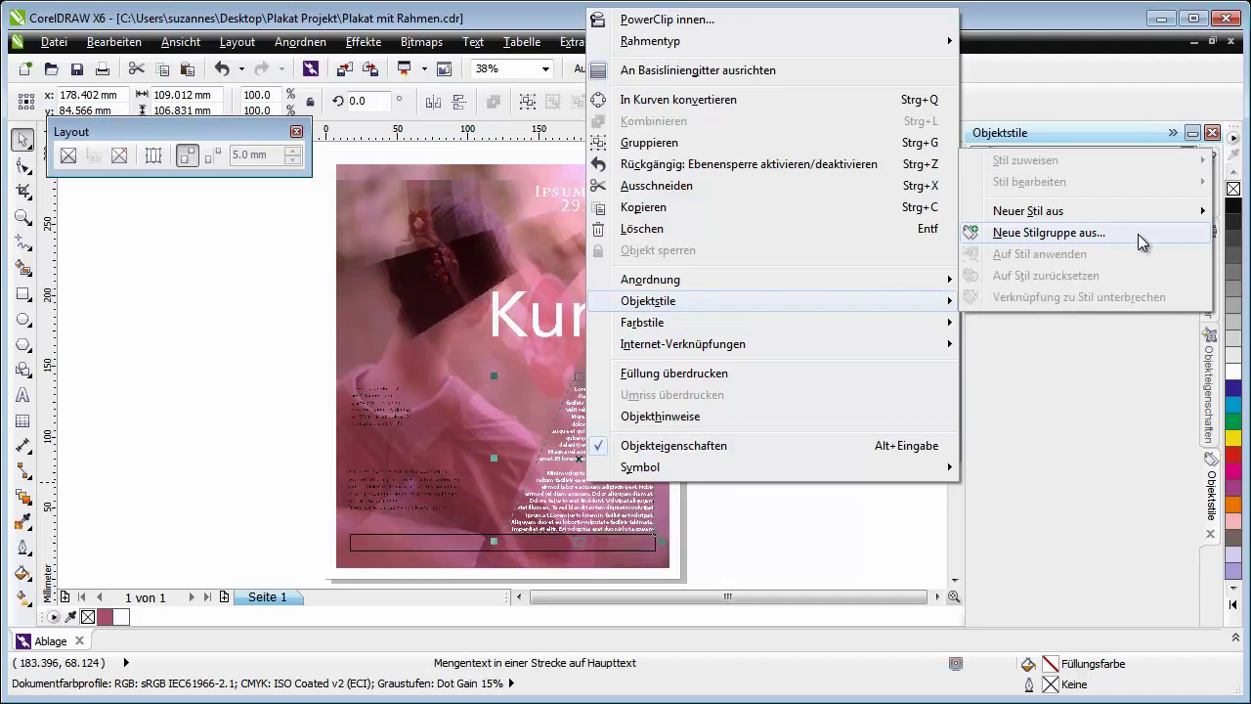
{"action": "left_click", "coordinate": [1107, 388]}
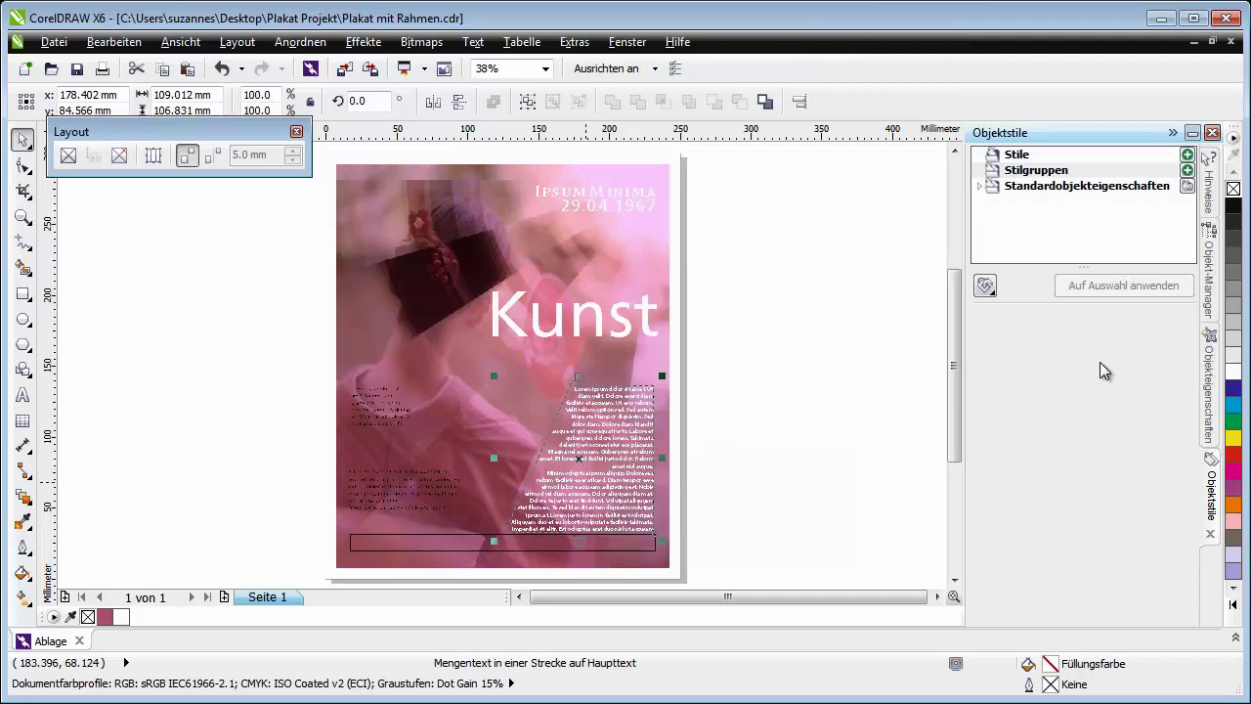
Step: Create a new style group and name it "Weisser Textblock"
{"action": "left_click", "coordinate": [1186, 170]}
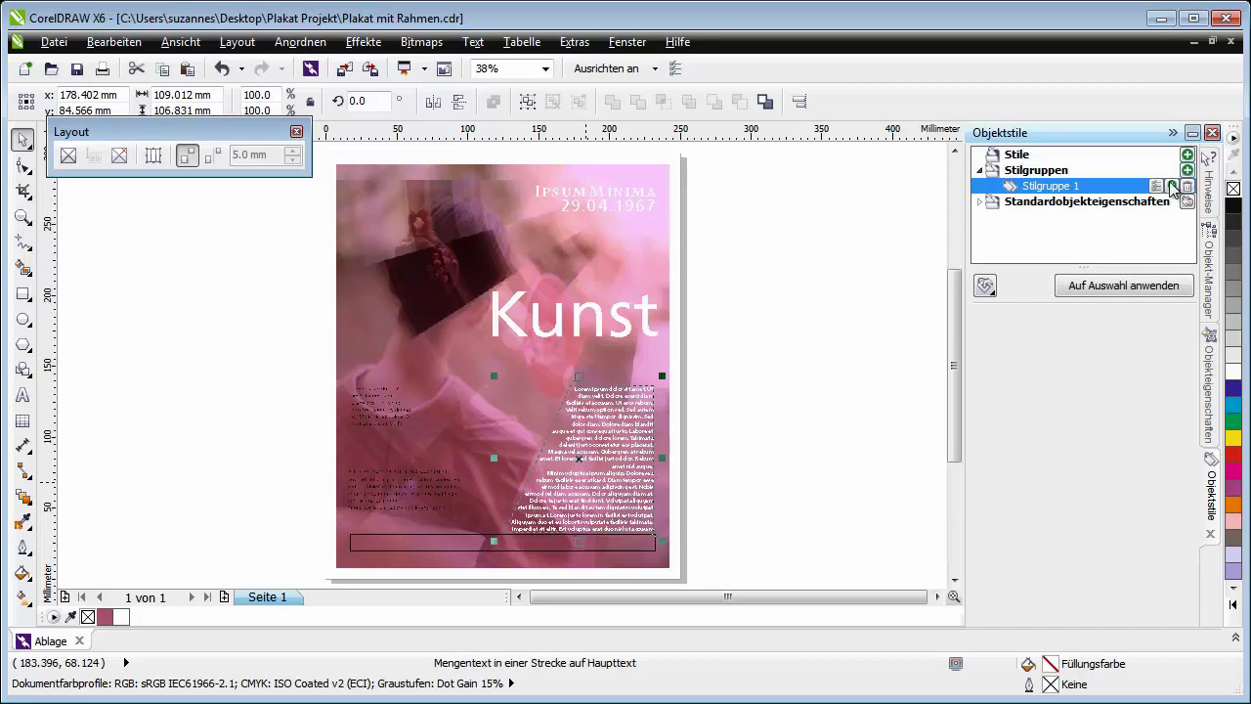
{"action": "left_click", "coordinate": [1052, 187]}
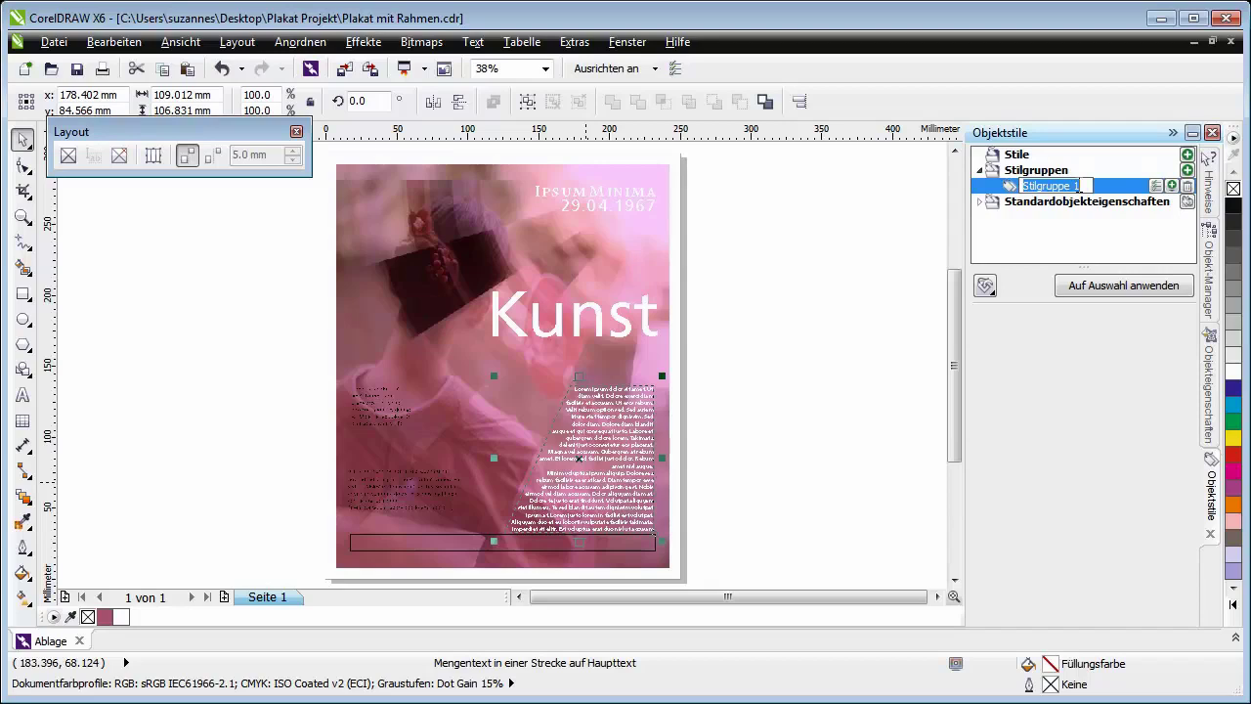
{"action": "type", "text": "Weisser Textblock"}
{"action": "key", "text": "Return"}
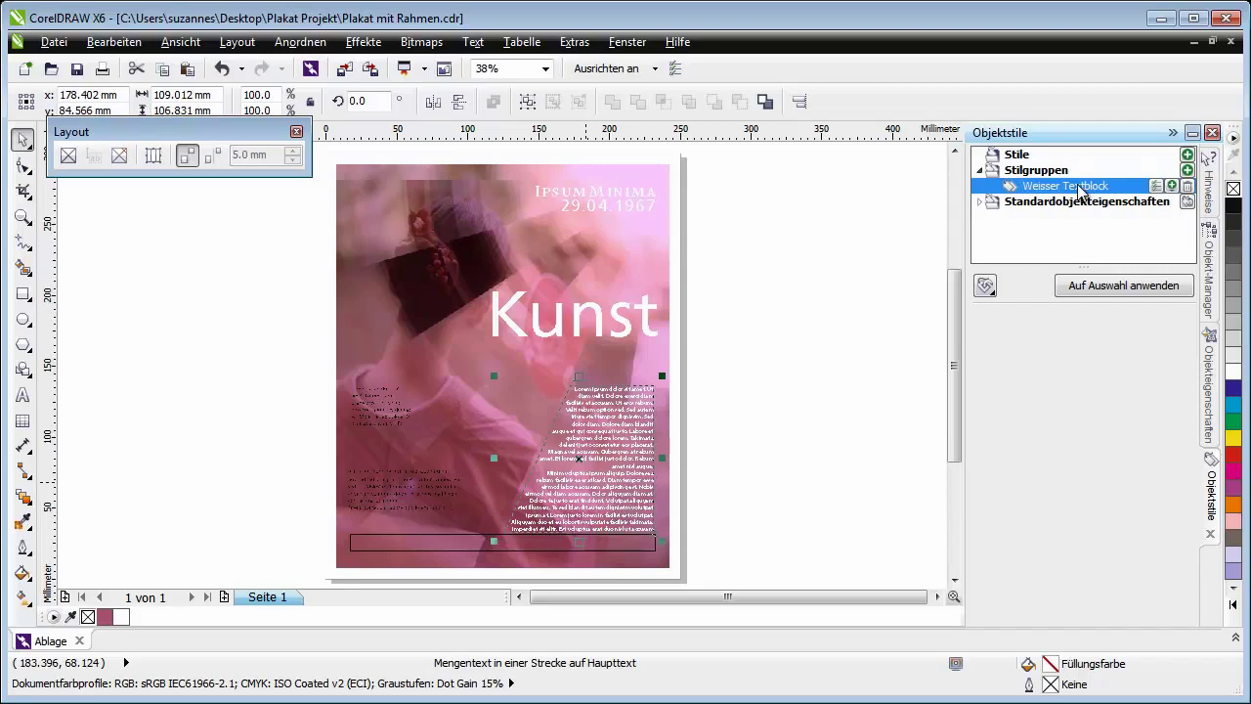
Step: Copy the properties of the slanted white text block into the Weisser Textblock style group and review its character and paragraph settings
{"action": "right_click", "coordinate": [1081, 190]}
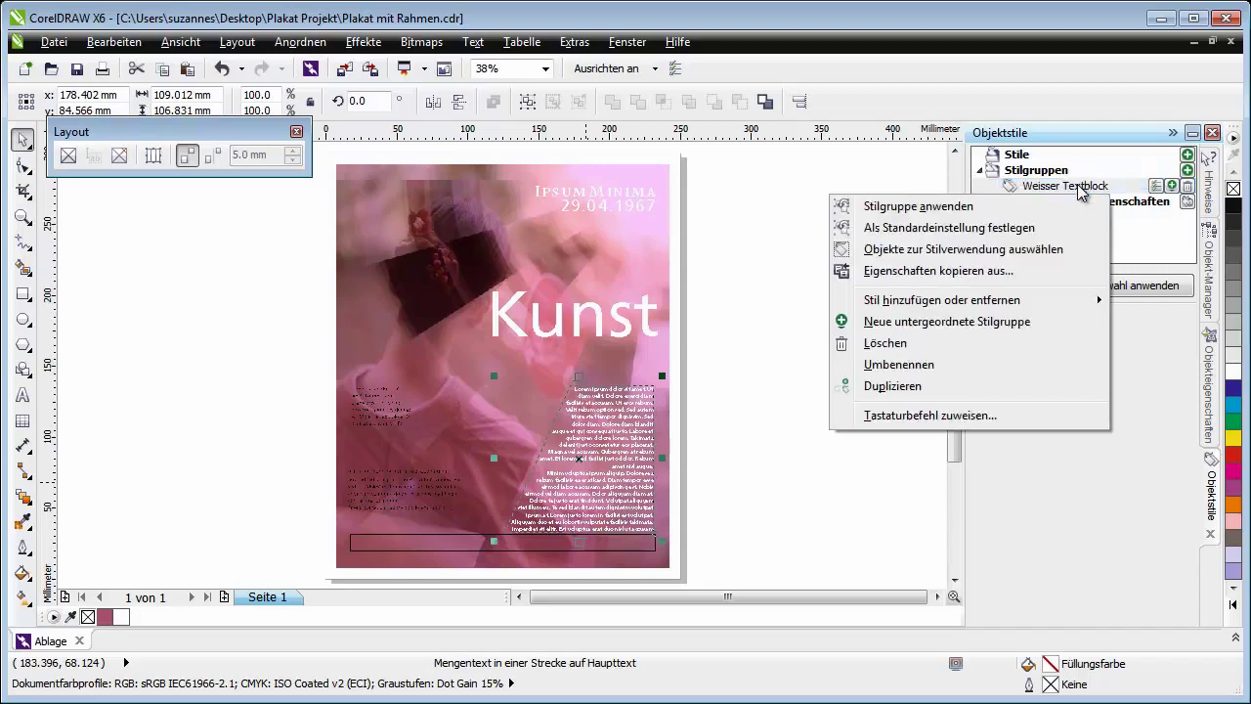
{"action": "left_click", "coordinate": [1000, 280]}
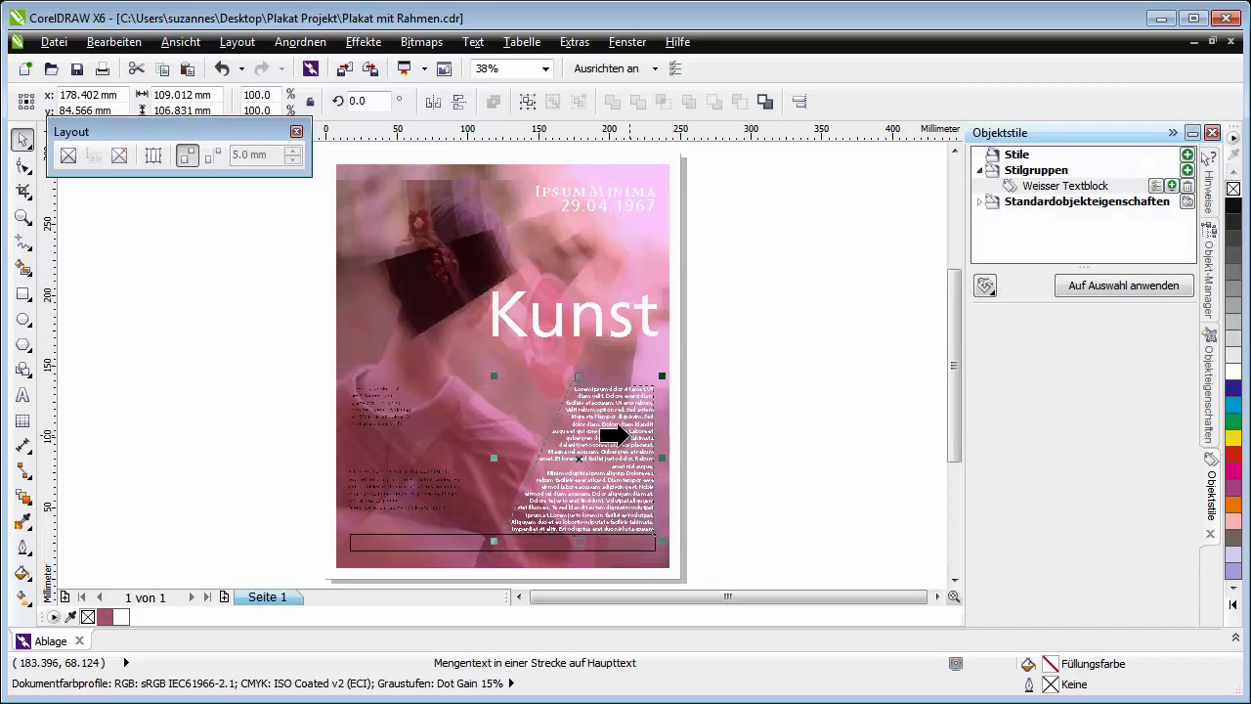
{"action": "left_click", "coordinate": [629, 436]}
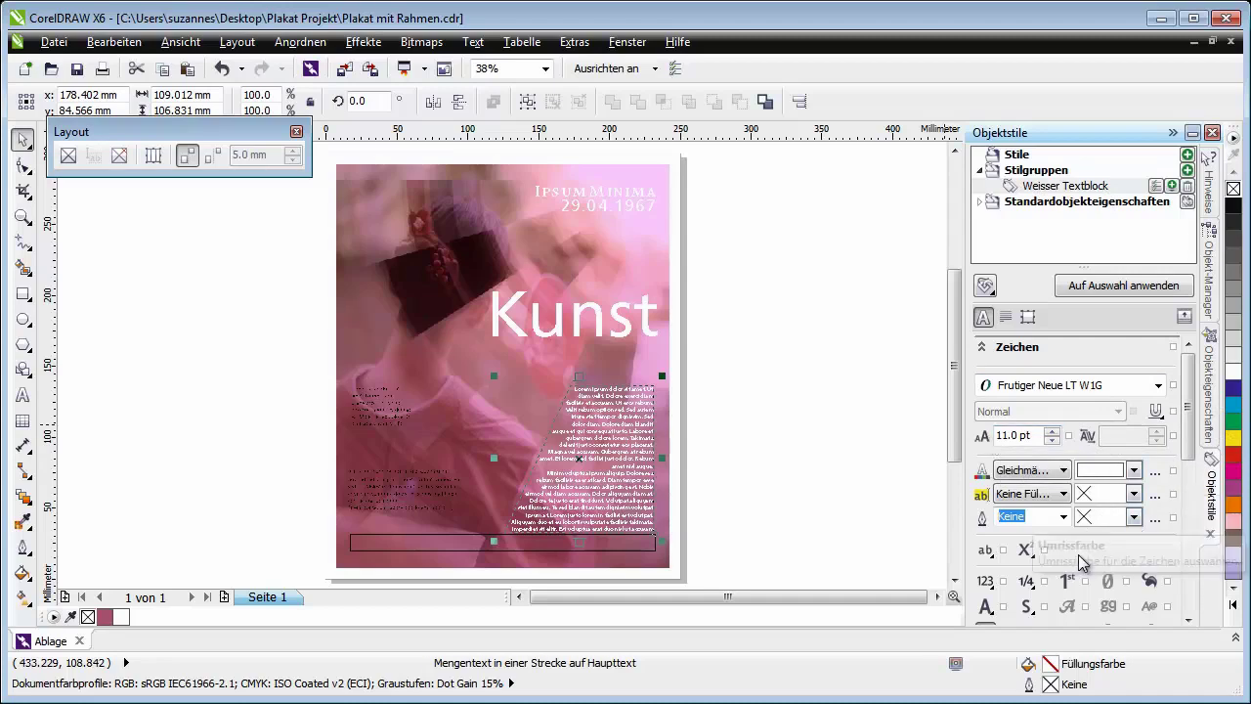
{"action": "left_click_drag", "start_coordinate": [1189, 435], "coordinate": [1189, 452]}
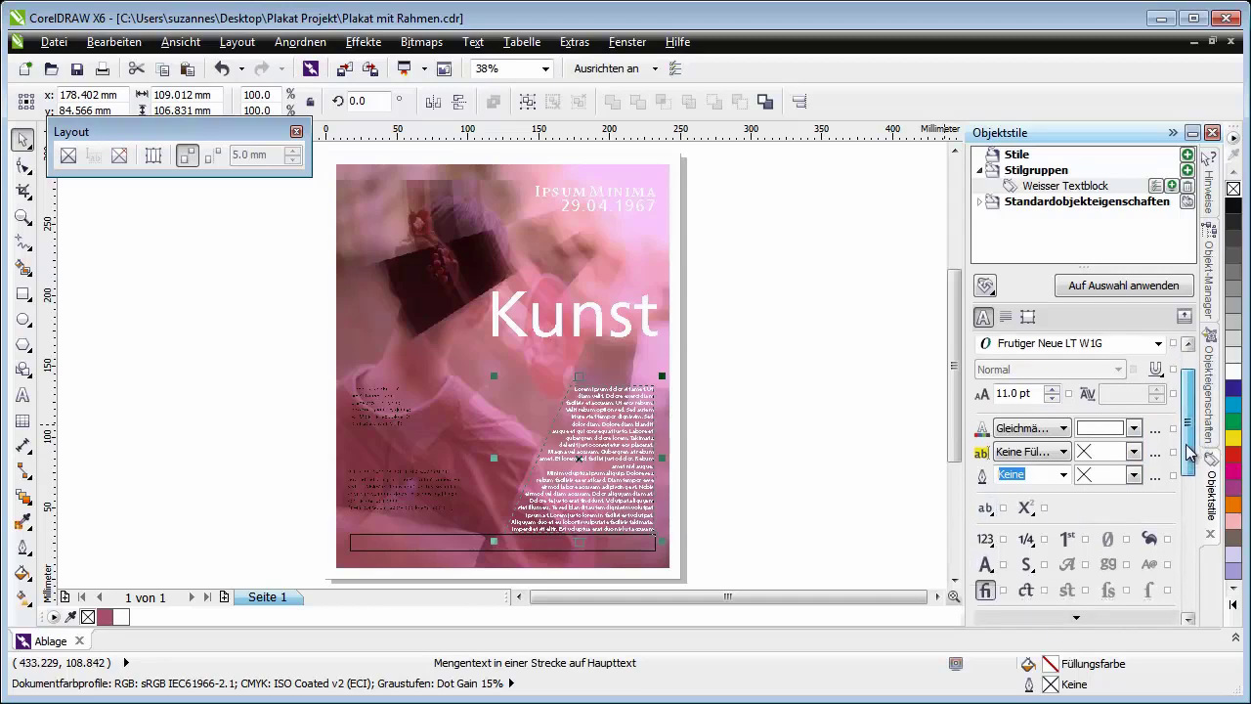
{"action": "scroll", "coordinate": [1189, 451], "scroll_direction": "down", "scroll_amount": 2}
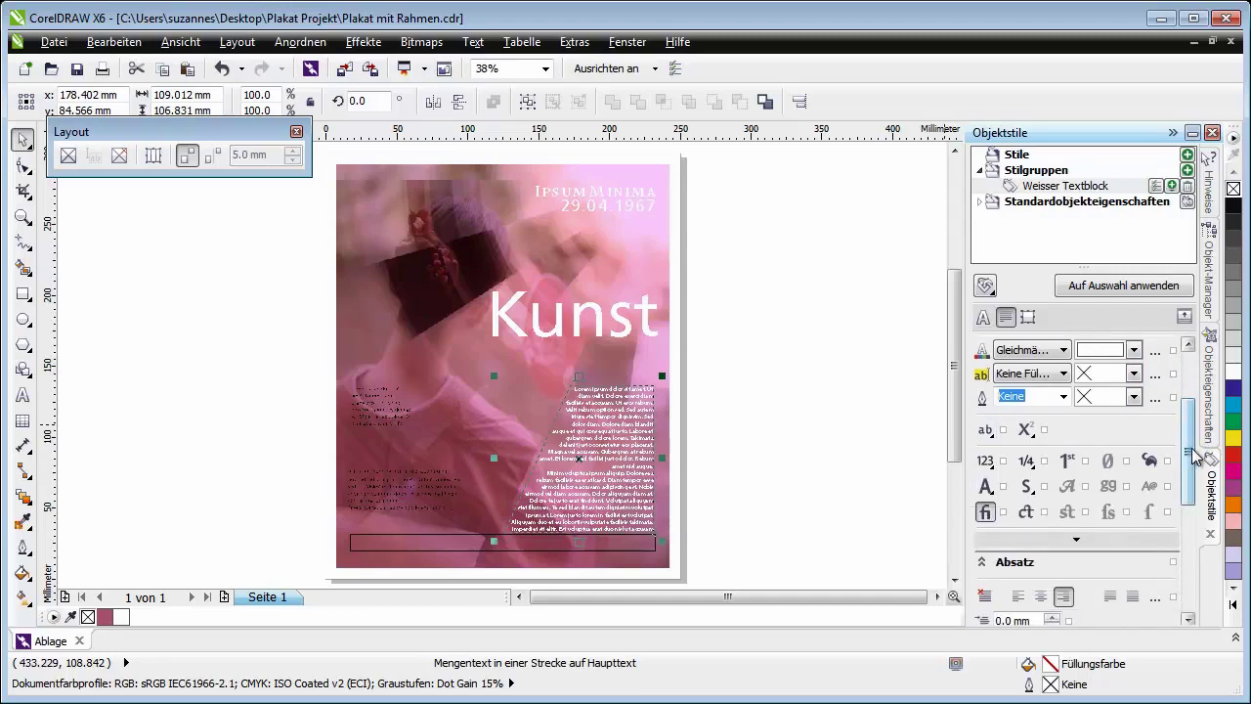
{"action": "scroll", "coordinate": [1192, 458], "scroll_direction": "down", "scroll_amount": 2}
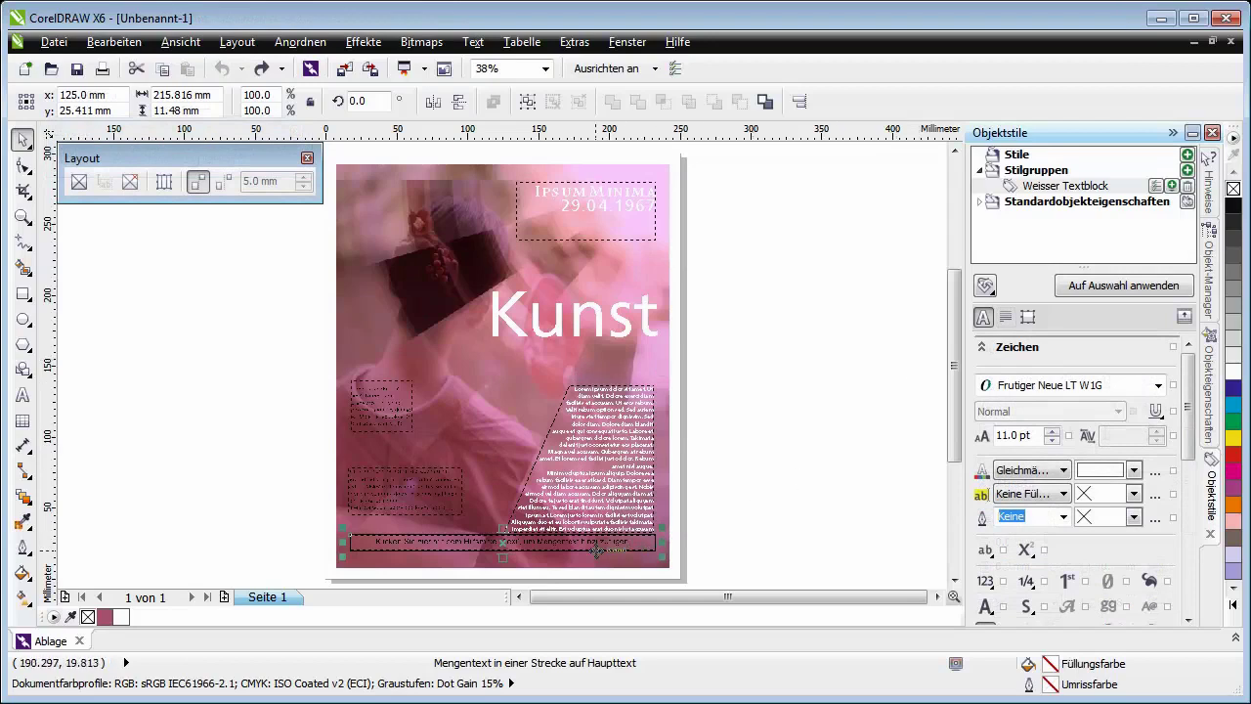
Step: Fill the long frame at the poster's lower edge with placeholder text and apply the Weisser Textblock style group to it
{"action": "right_click", "coordinate": [600, 540]}
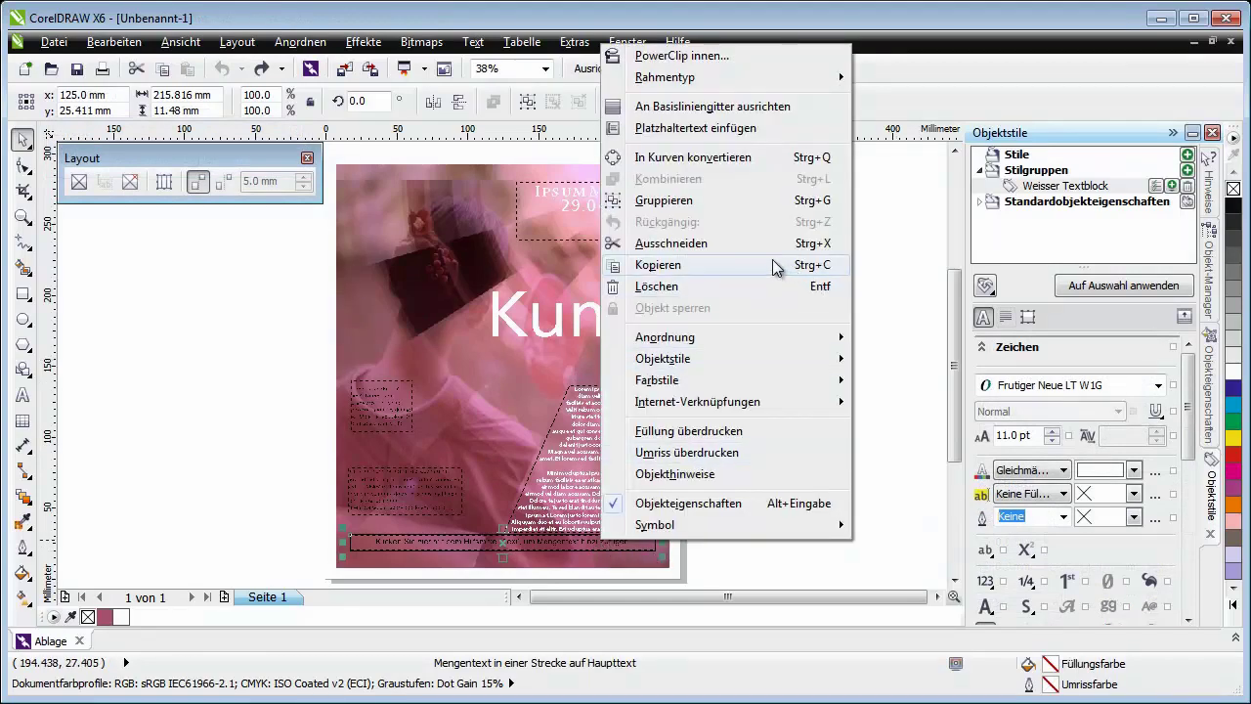
{"action": "left_click", "coordinate": [740, 128]}
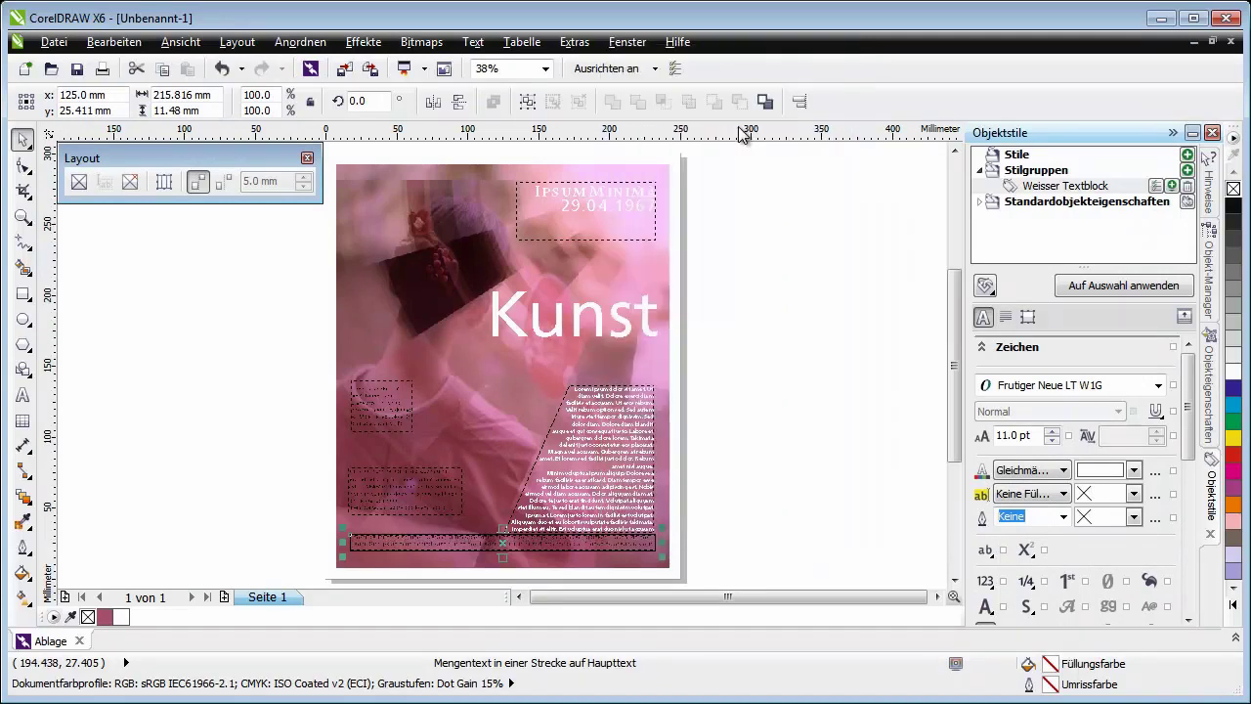
{"action": "left_click", "coordinate": [1101, 186]}
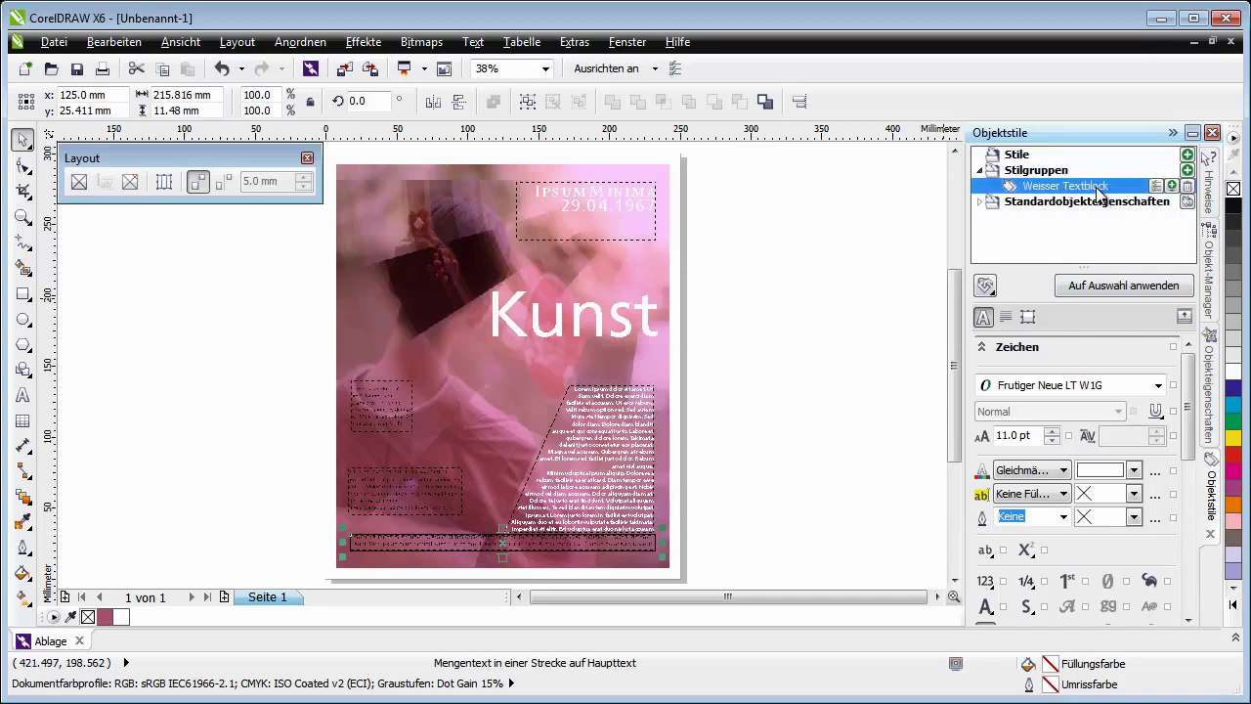
{"action": "left_click", "coordinate": [1163, 293]}
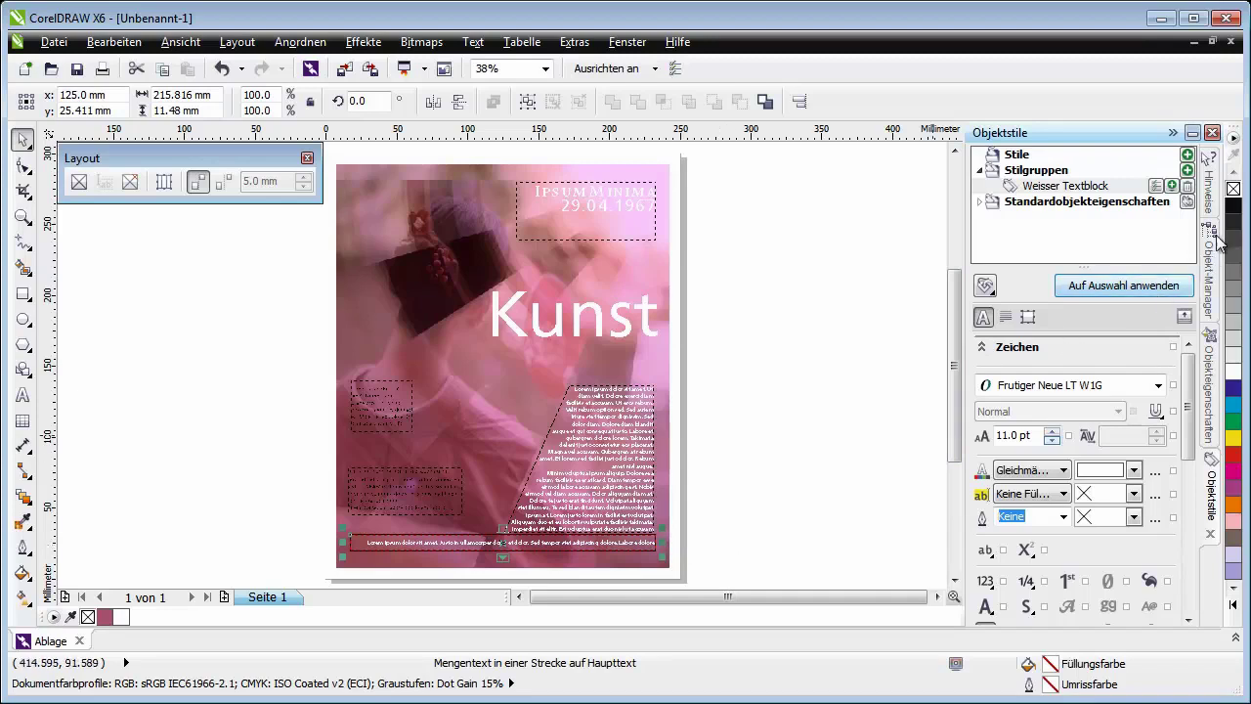
Step: Remove the outline of the poster's bottom text frame and delete part of its placeholder text so it fits
{"action": "right_click", "coordinate": [1231, 192]}
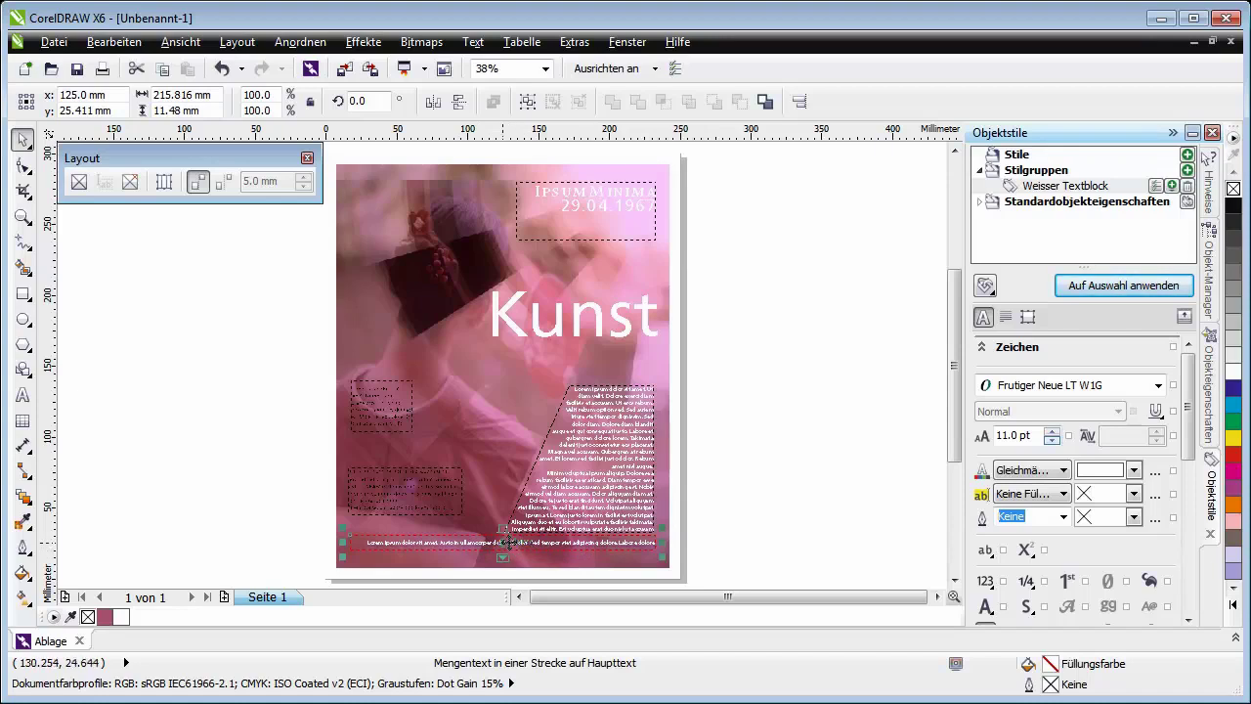
{"action": "double_click", "coordinate": [366, 543]}
{"action": "left_click_drag", "start_coordinate": [366, 544], "coordinate": [540, 543]}
{"action": "left_click", "coordinate": [539, 544]}
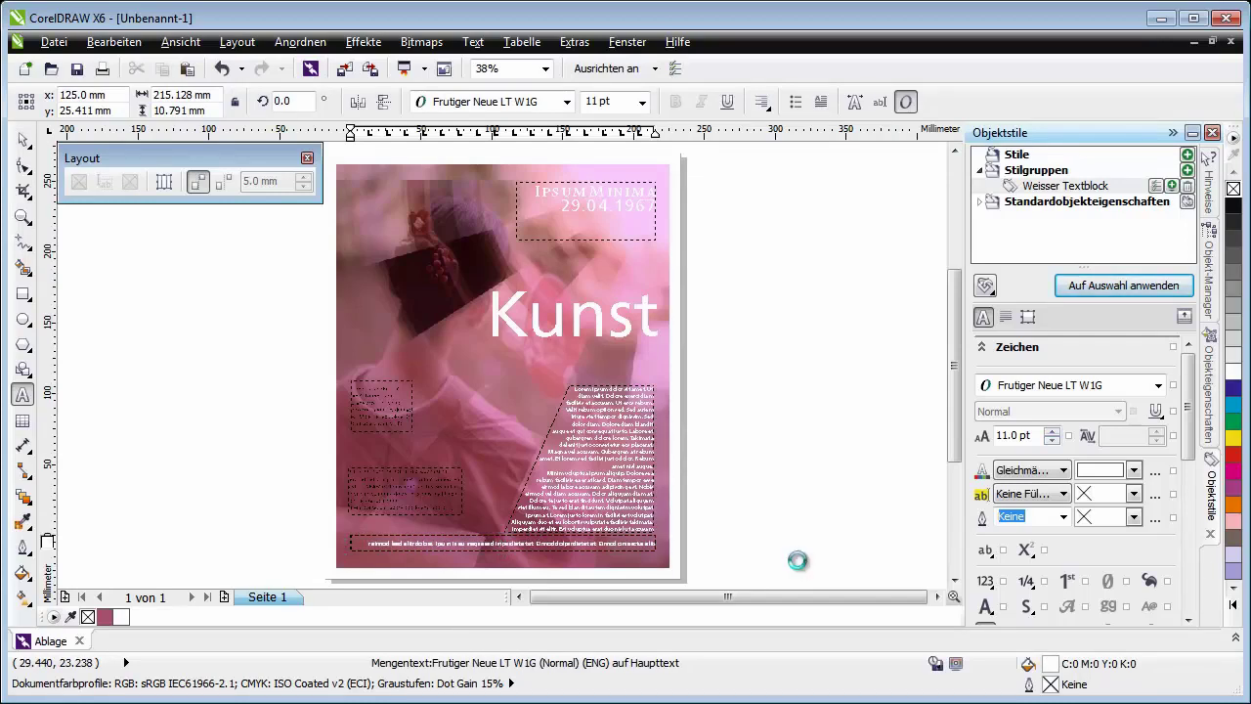
{"action": "key", "text": "ctrl+space"}
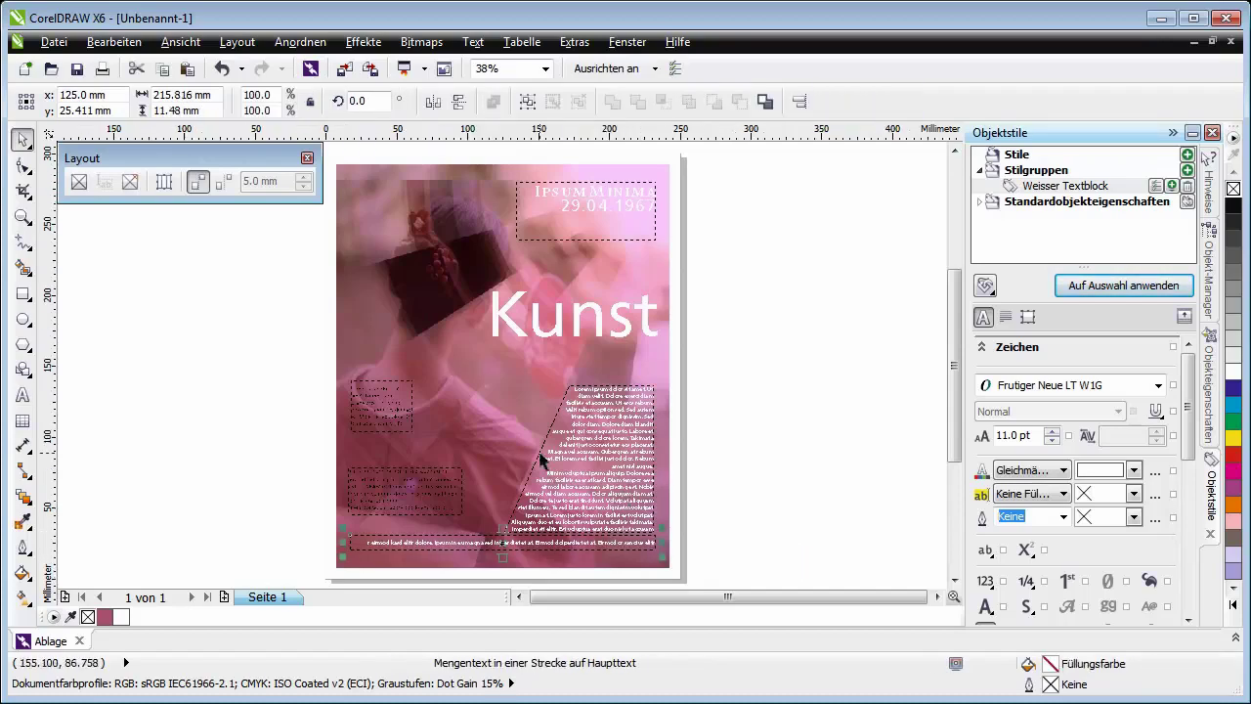
Step: Apply the Weisser Textblock style group to all text blocks in the poster's lower half, and set the group's text colour to yellow
{"action": "left_click_drag", "start_coordinate": [271, 348], "coordinate": [726, 572]}
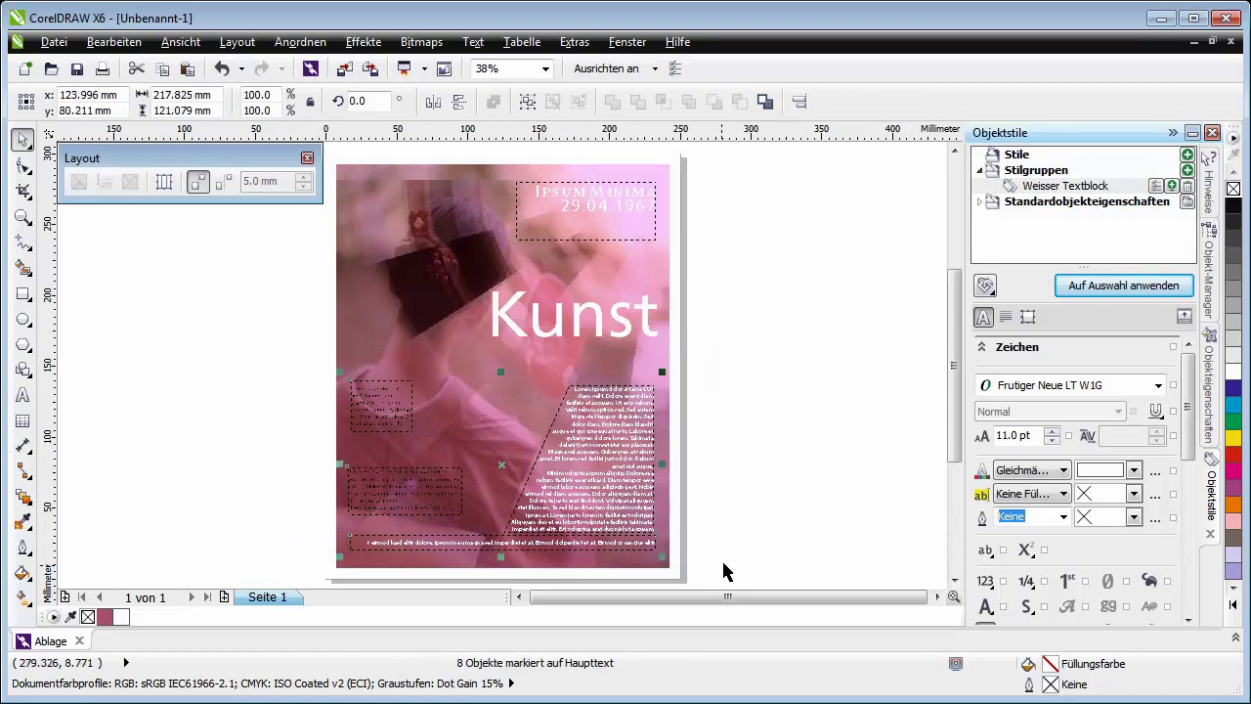
{"action": "left_click", "coordinate": [1092, 185]}
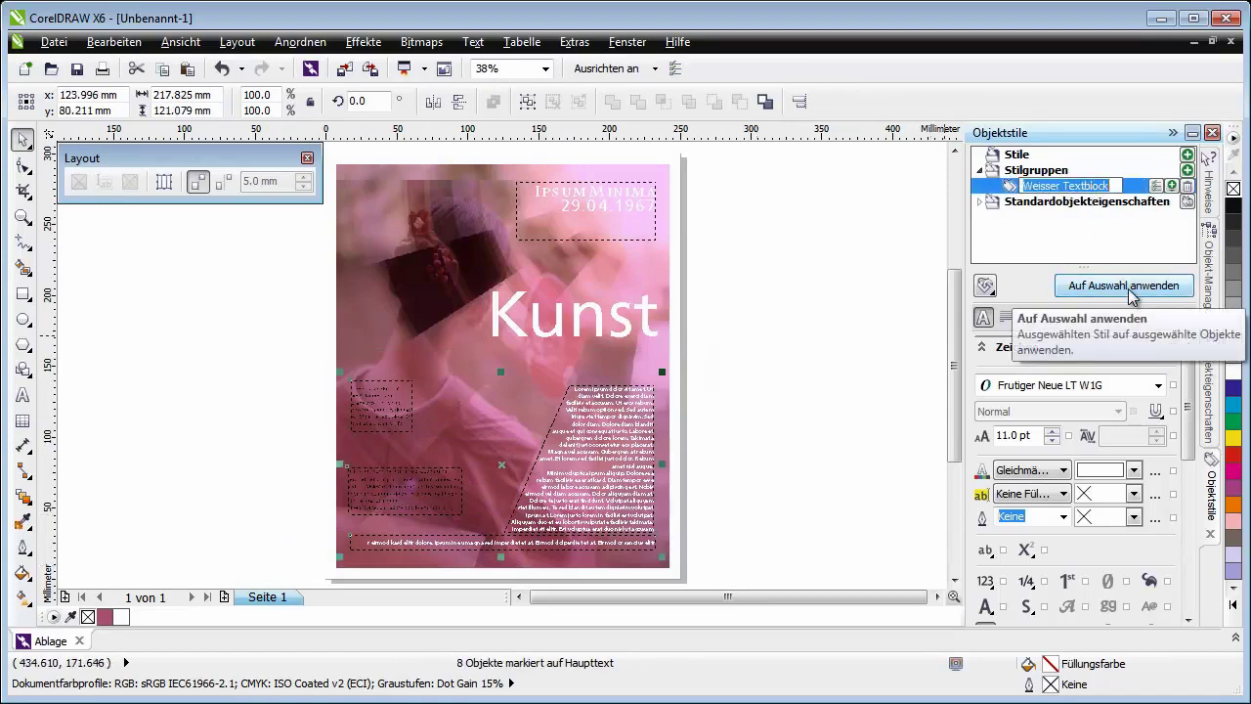
{"action": "left_click", "coordinate": [1134, 298]}
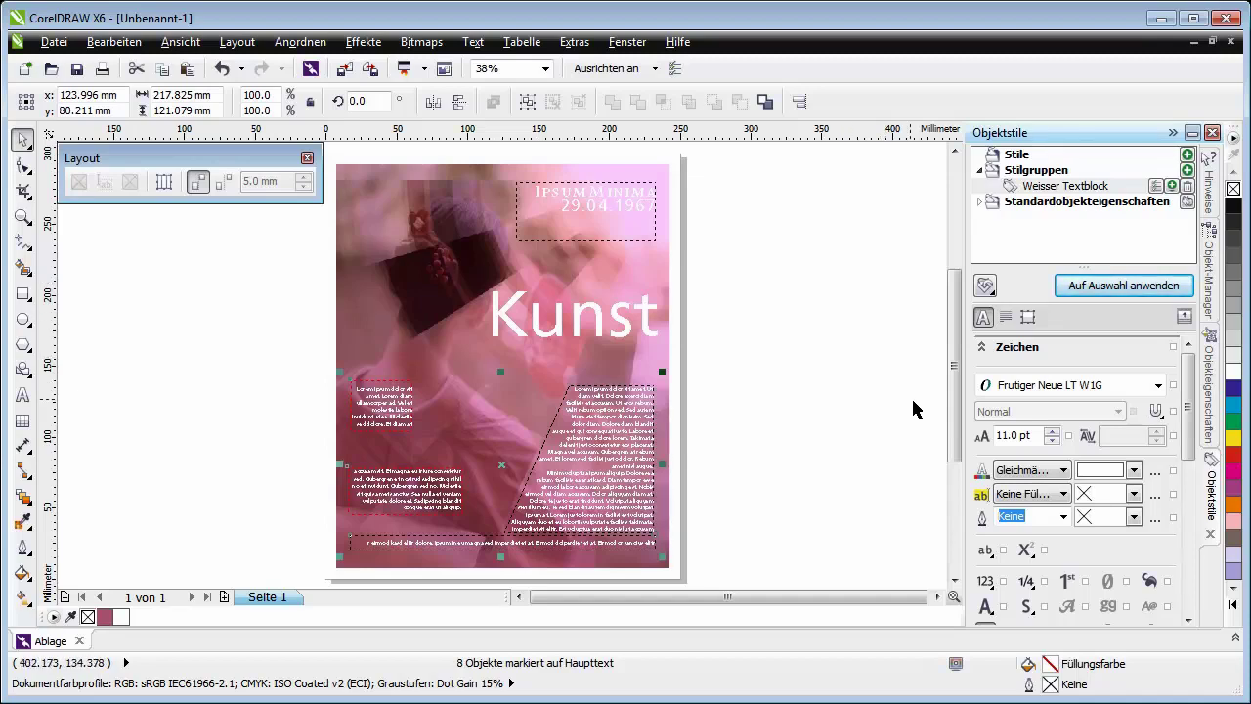
{"action": "left_click", "coordinate": [1132, 470]}
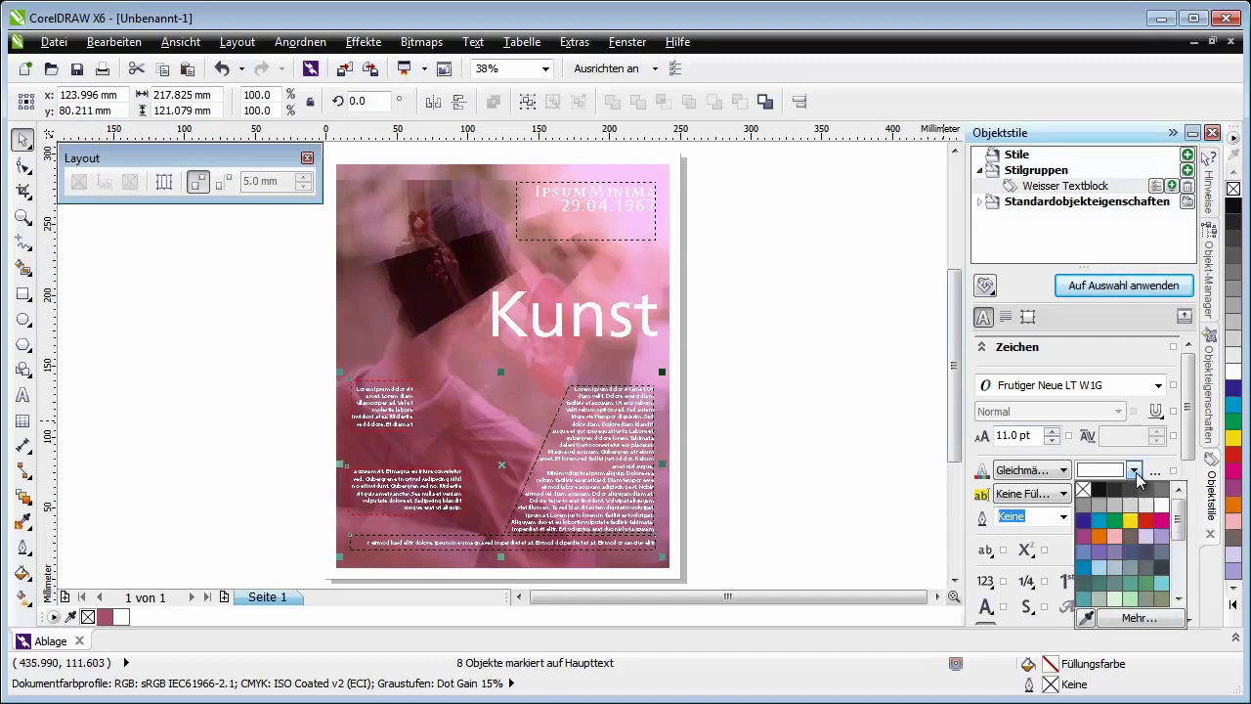
{"action": "left_click", "coordinate": [1131, 520]}
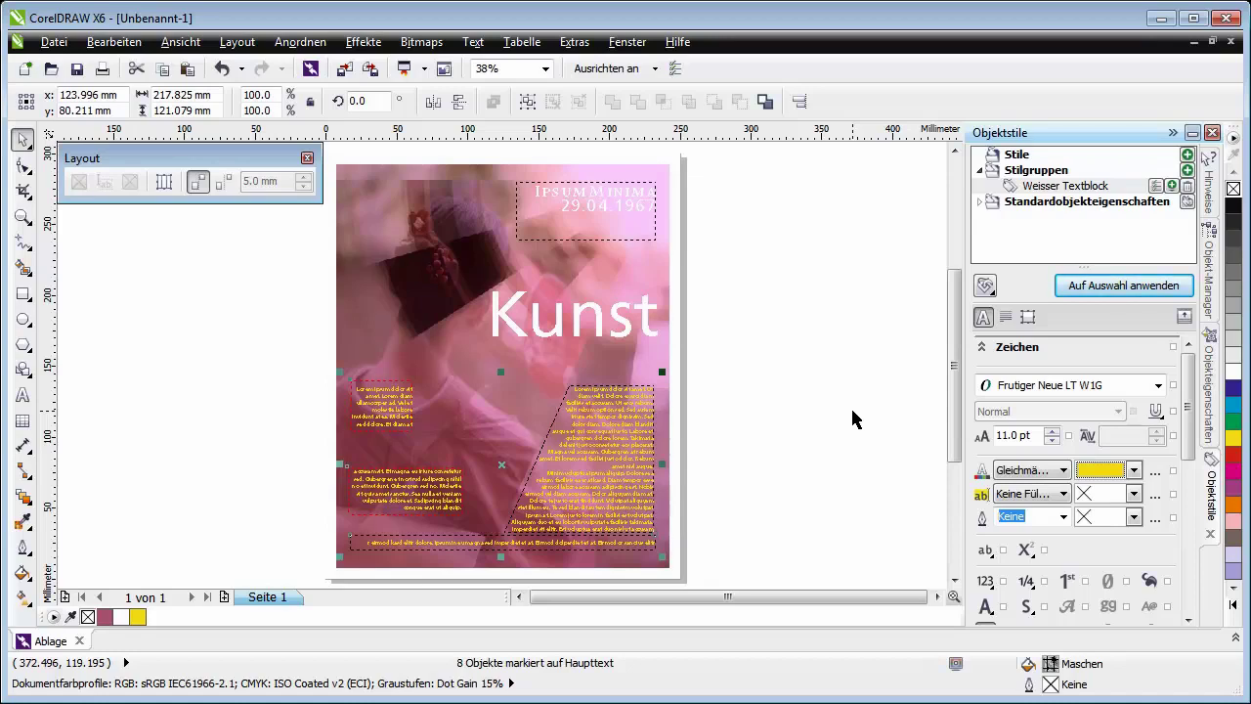
Step: Collapse and lock the Haupttext layer in the Objekt-Manager
{"action": "left_click", "coordinate": [1212, 310]}
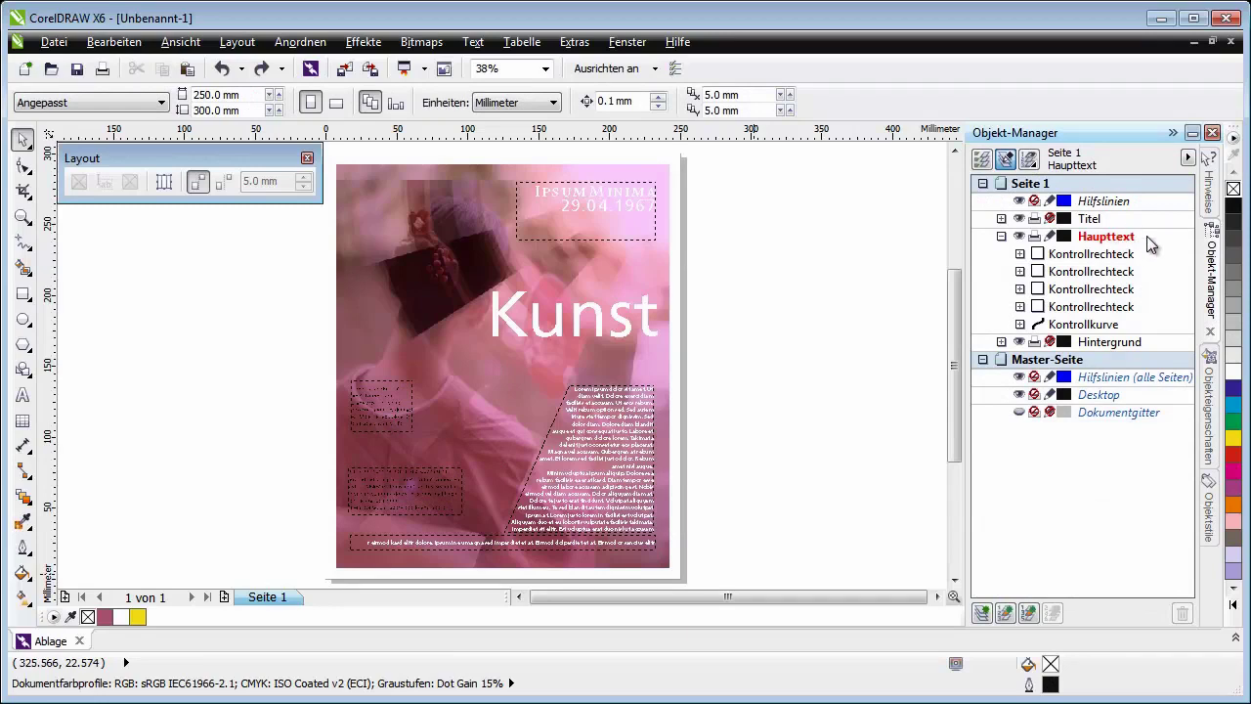
{"action": "left_click", "coordinate": [1001, 235]}
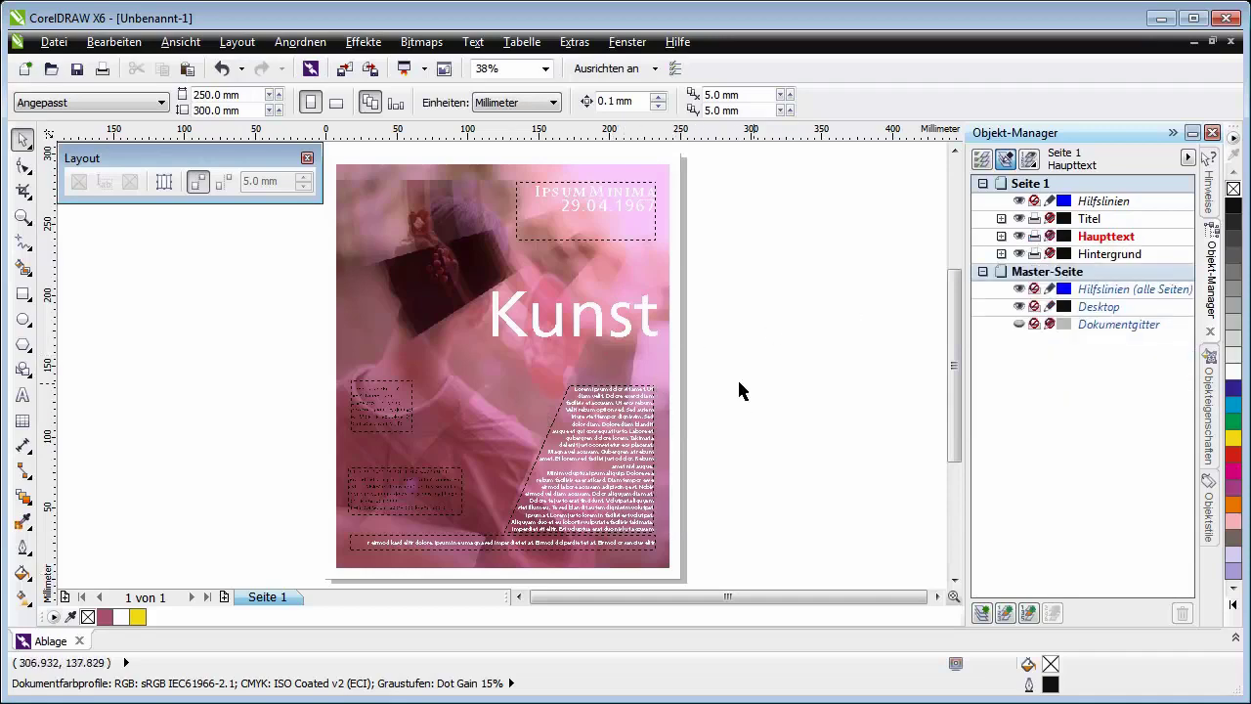
Step: Hide the Haupttext, Hintergrund and Titel layers one by one, and show all three again
{"action": "left_click", "coordinate": [1019, 236]}
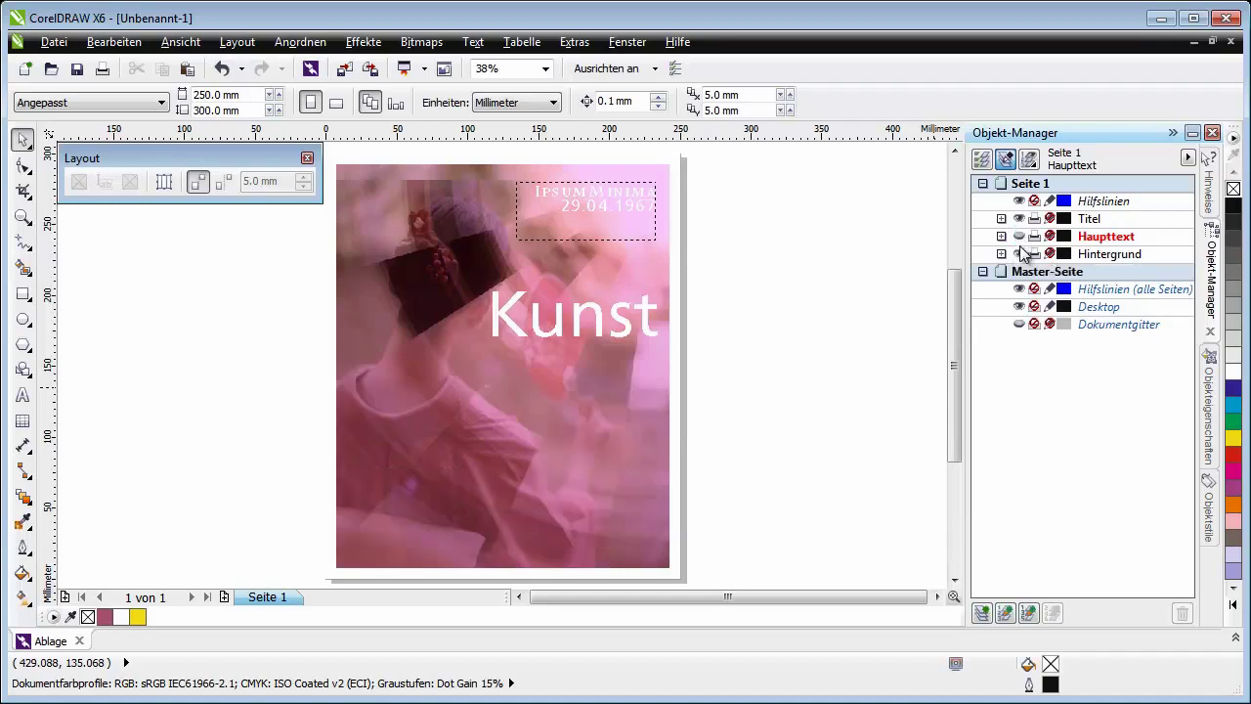
{"action": "left_click", "coordinate": [1020, 254]}
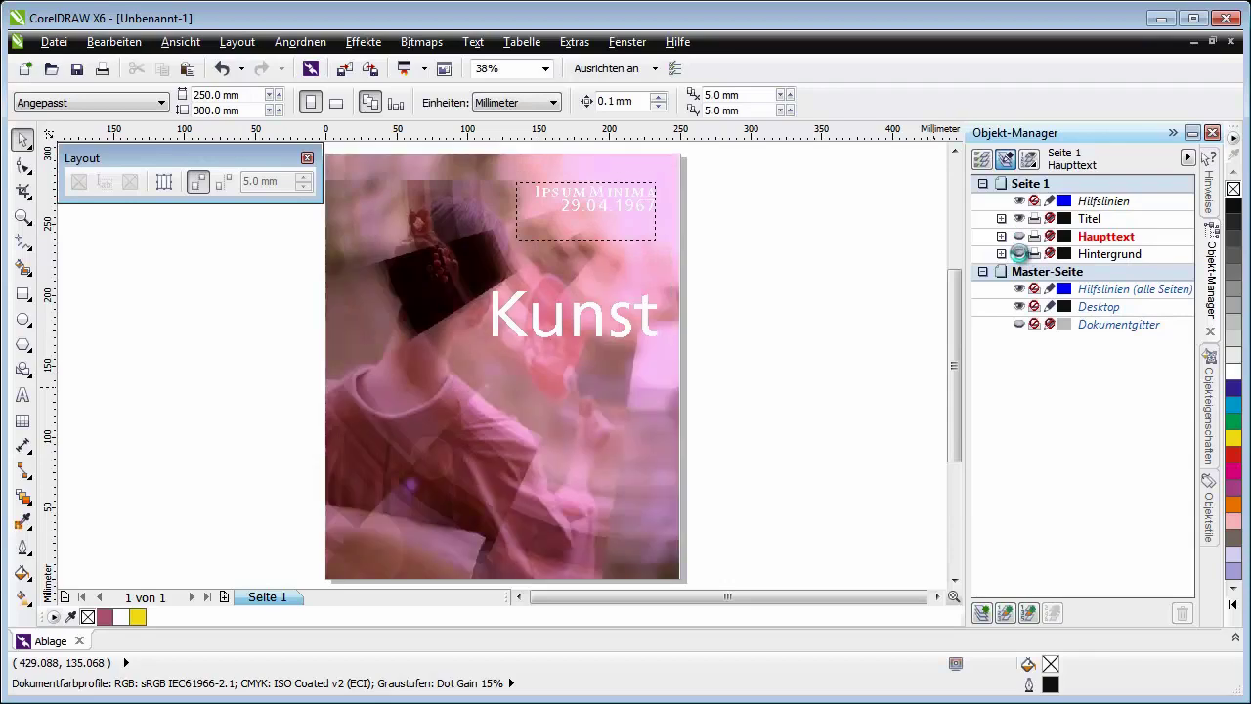
{"action": "left_click", "coordinate": [1019, 219]}
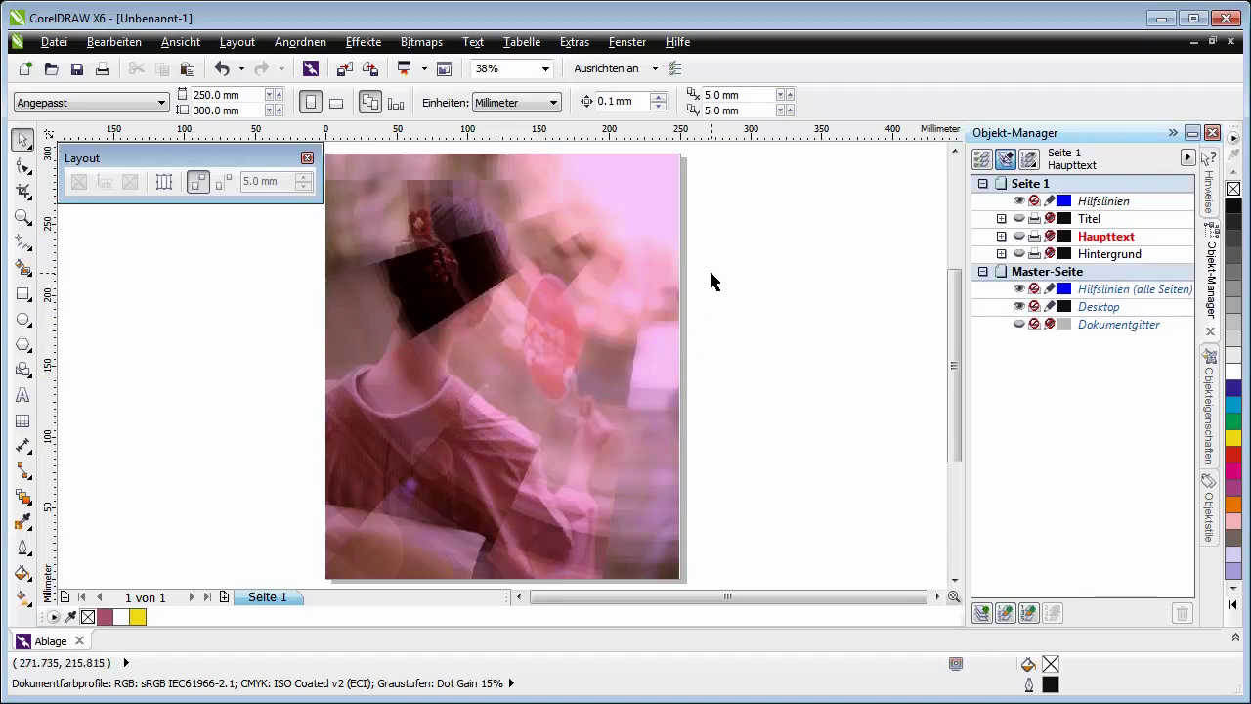
{"action": "left_click", "coordinate": [1020, 254]}
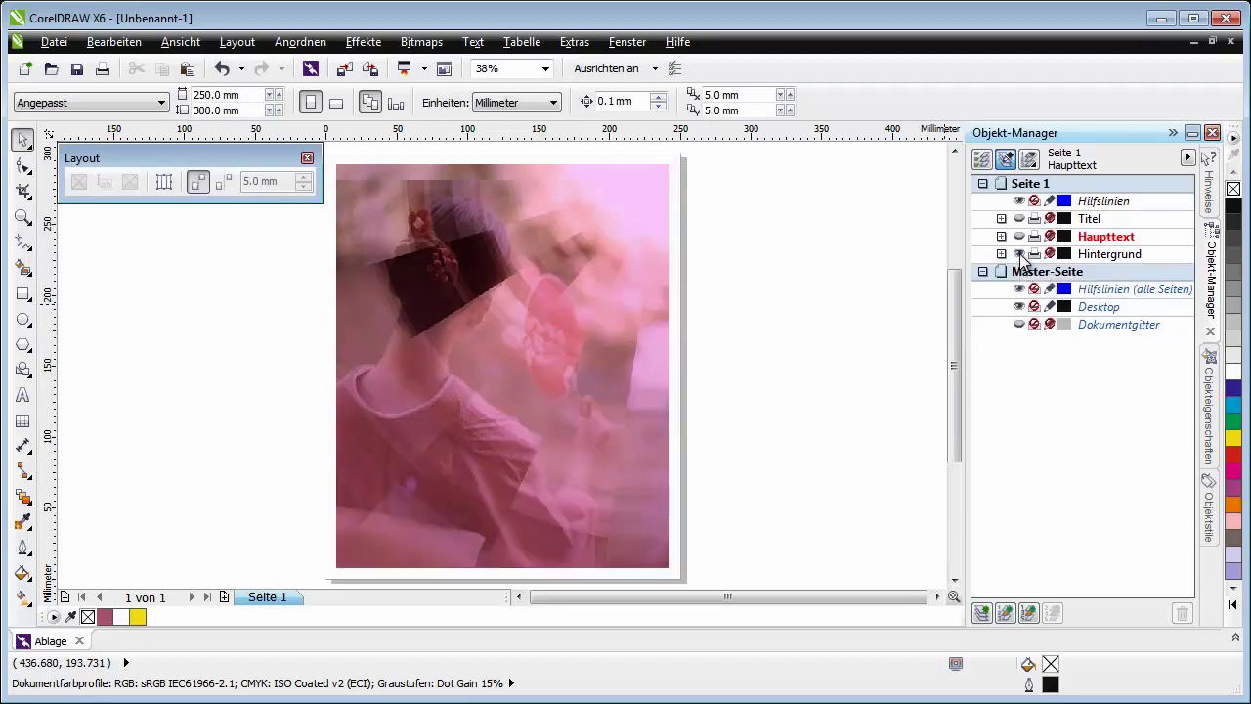
{"action": "left_click", "coordinate": [1020, 237]}
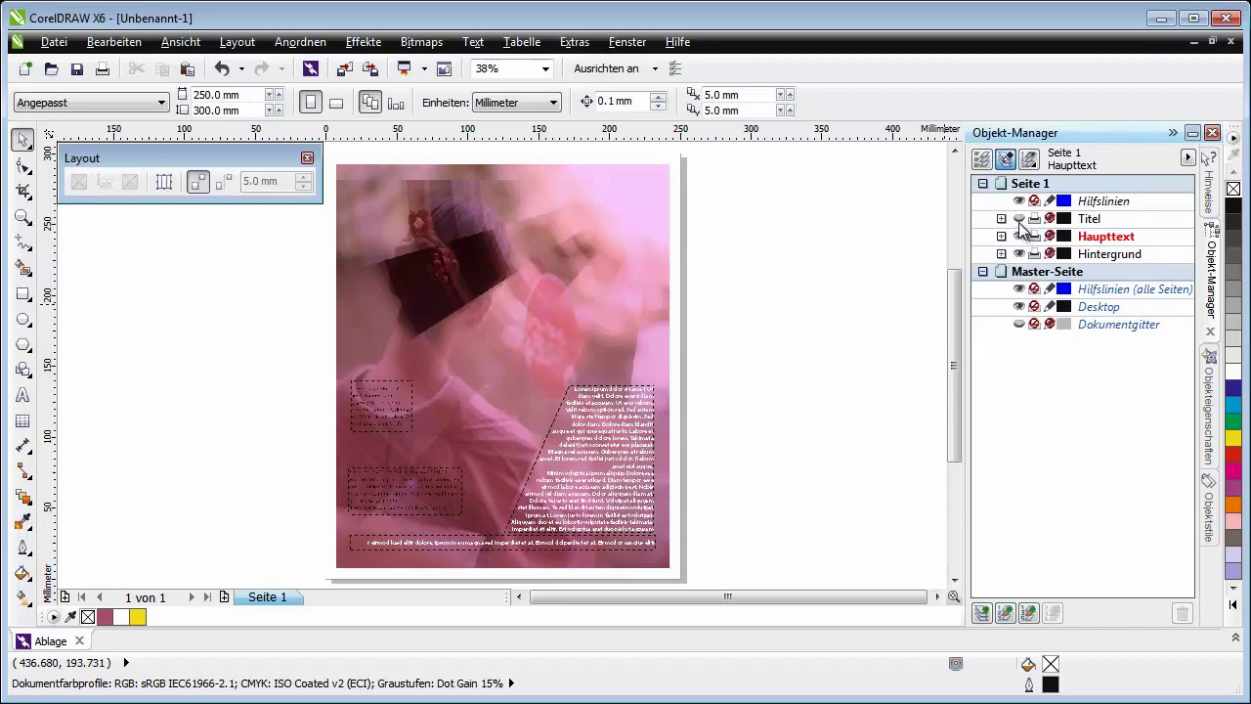
{"action": "left_click", "coordinate": [1019, 219]}
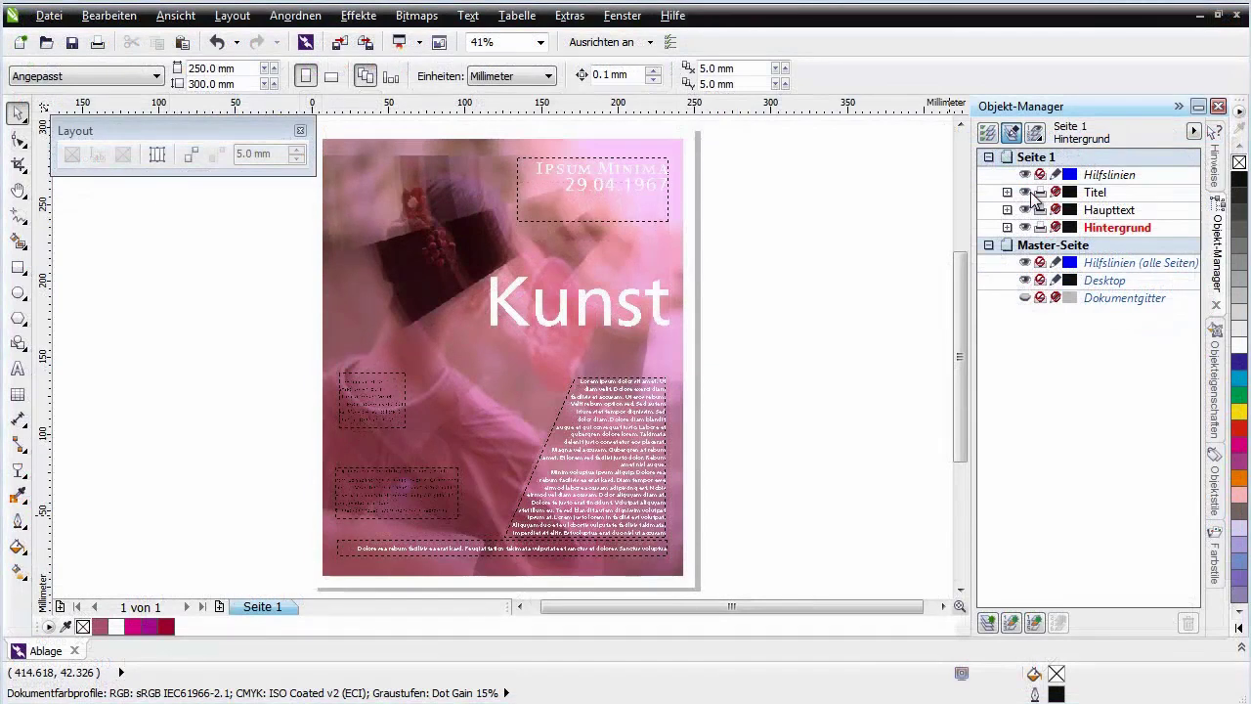
Step: Unlock the Hintergrund layer in the Objekt-Manager and select it
{"action": "left_click", "coordinate": [728, 266]}
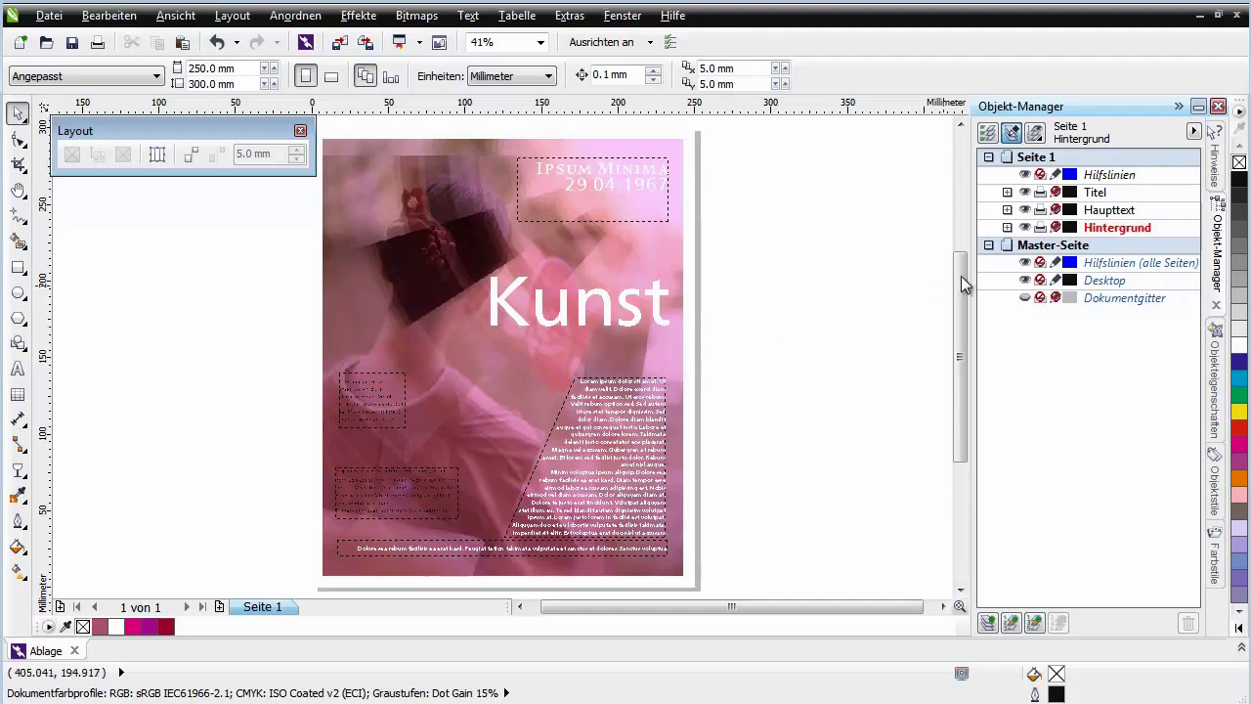
{"action": "left_click", "coordinate": [1054, 229]}
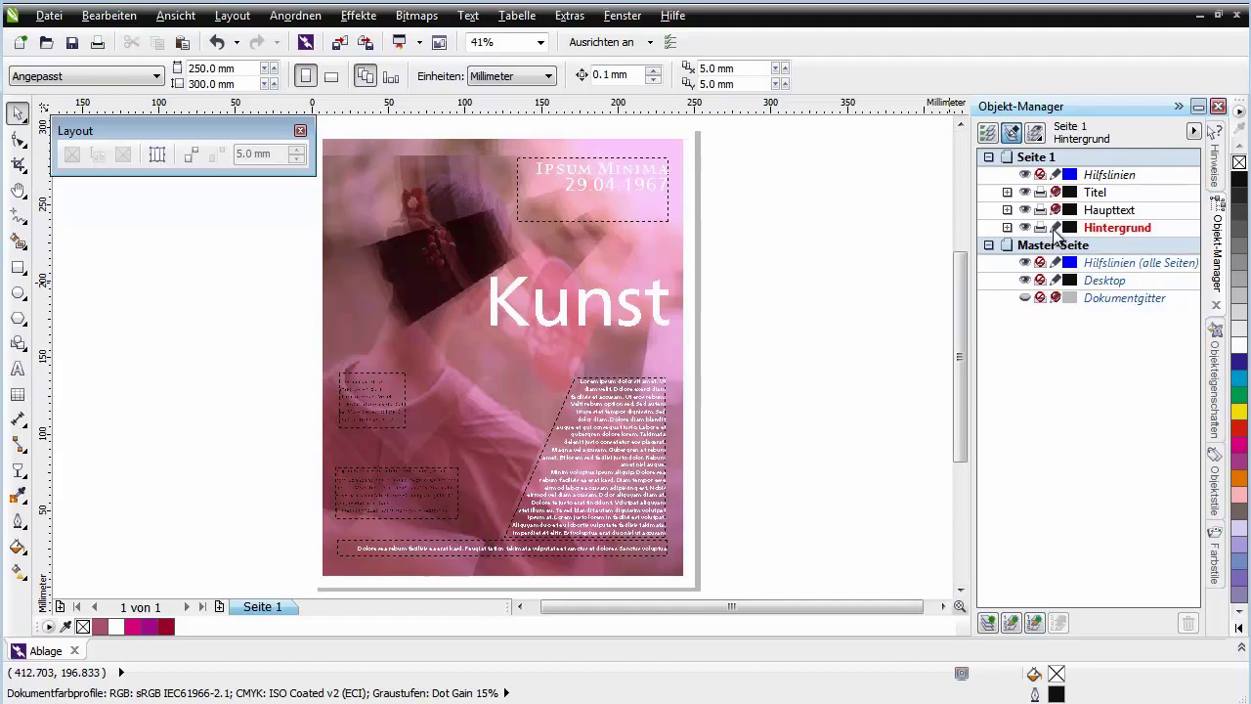
{"action": "left_click", "coordinate": [1116, 229]}
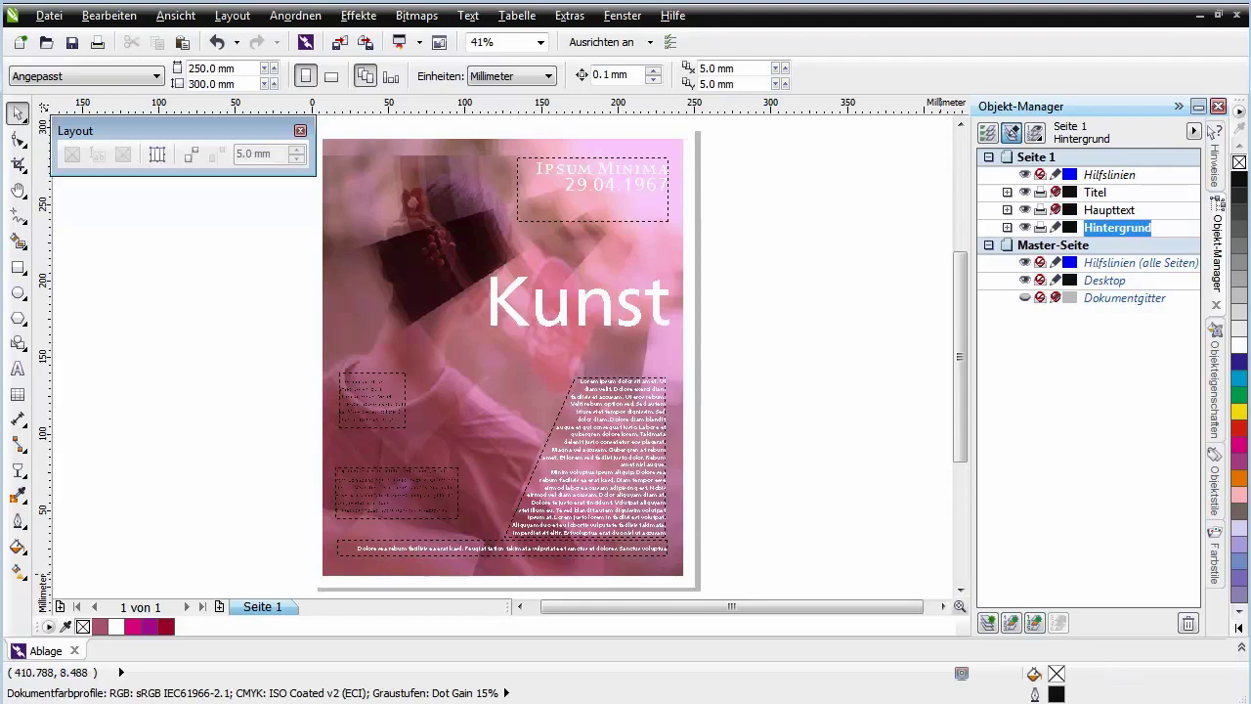
Step: Place Logo Blau.cdr, Logo Gelb.cdr and Logo Gruen.cdr from the Plakat Project tray side by side below the bottom text frame, each about 11 mm wide
{"action": "left_click", "coordinate": [1242, 652]}
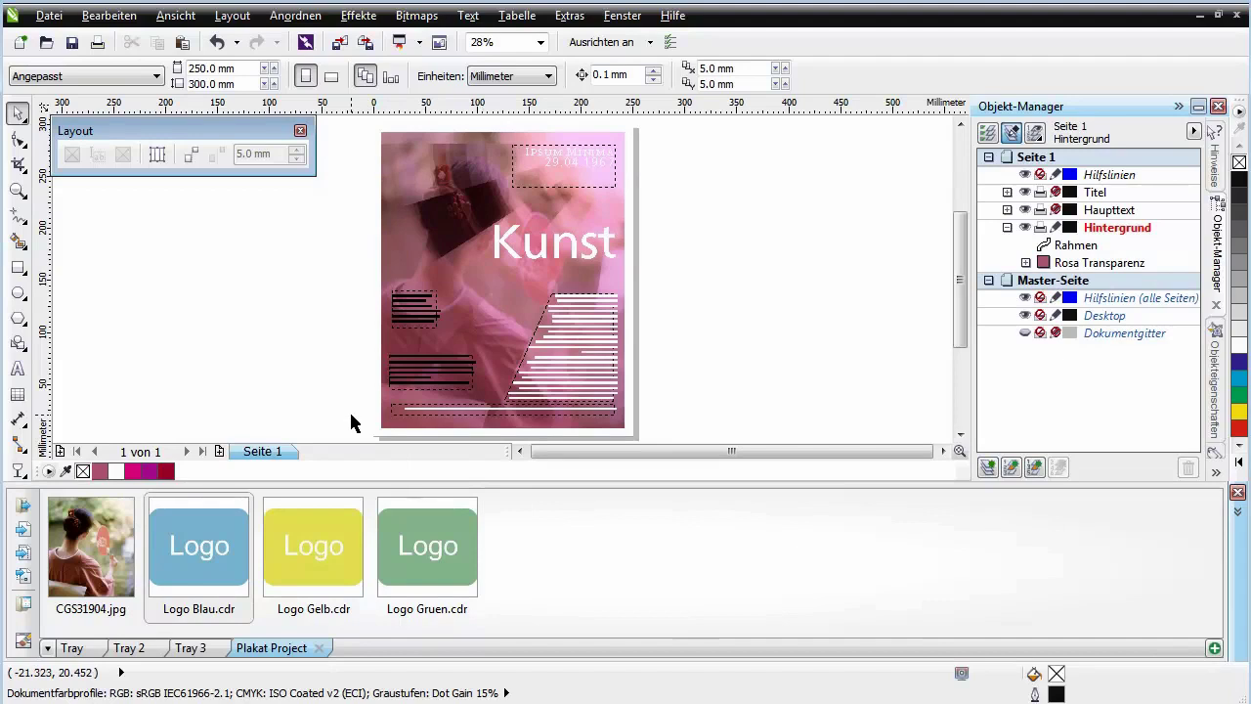
{"action": "key", "text": "z"}
{"action": "left_click_drag", "start_coordinate": [324, 343], "coordinate": [504, 410]}
{"action": "key", "text": "space"}
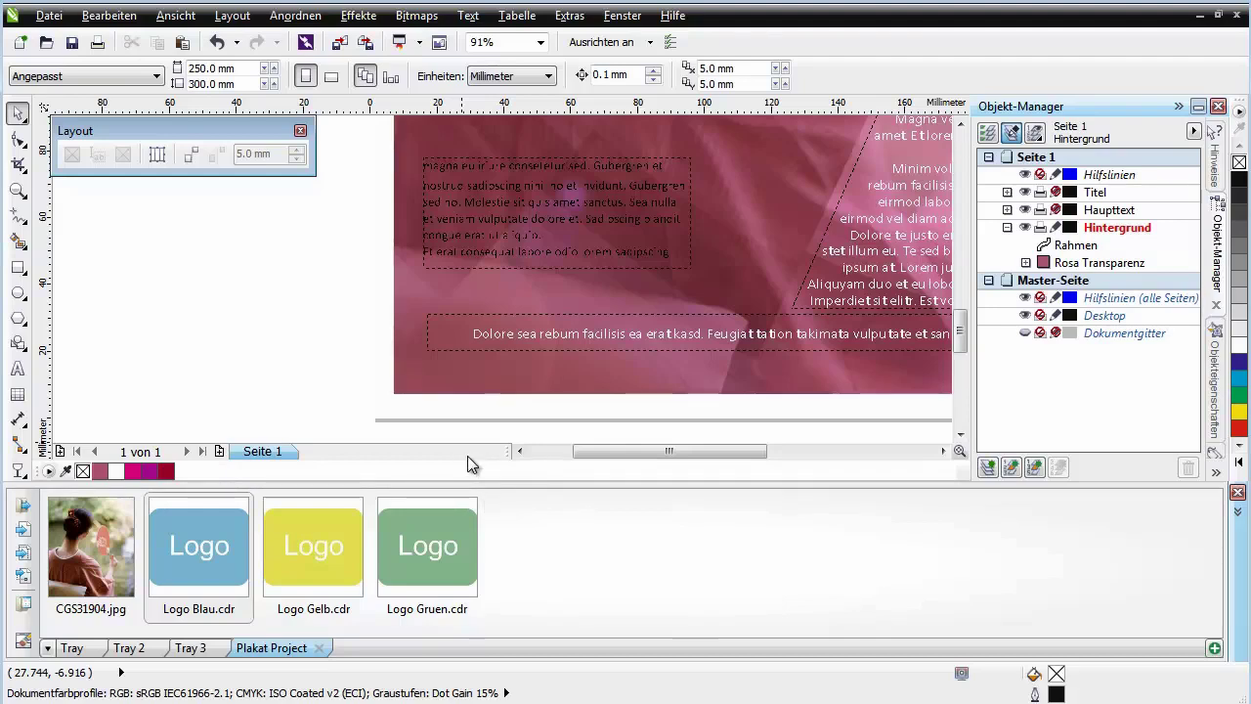
{"action": "left_click_drag", "start_coordinate": [211, 549], "coordinate": [436, 370]}
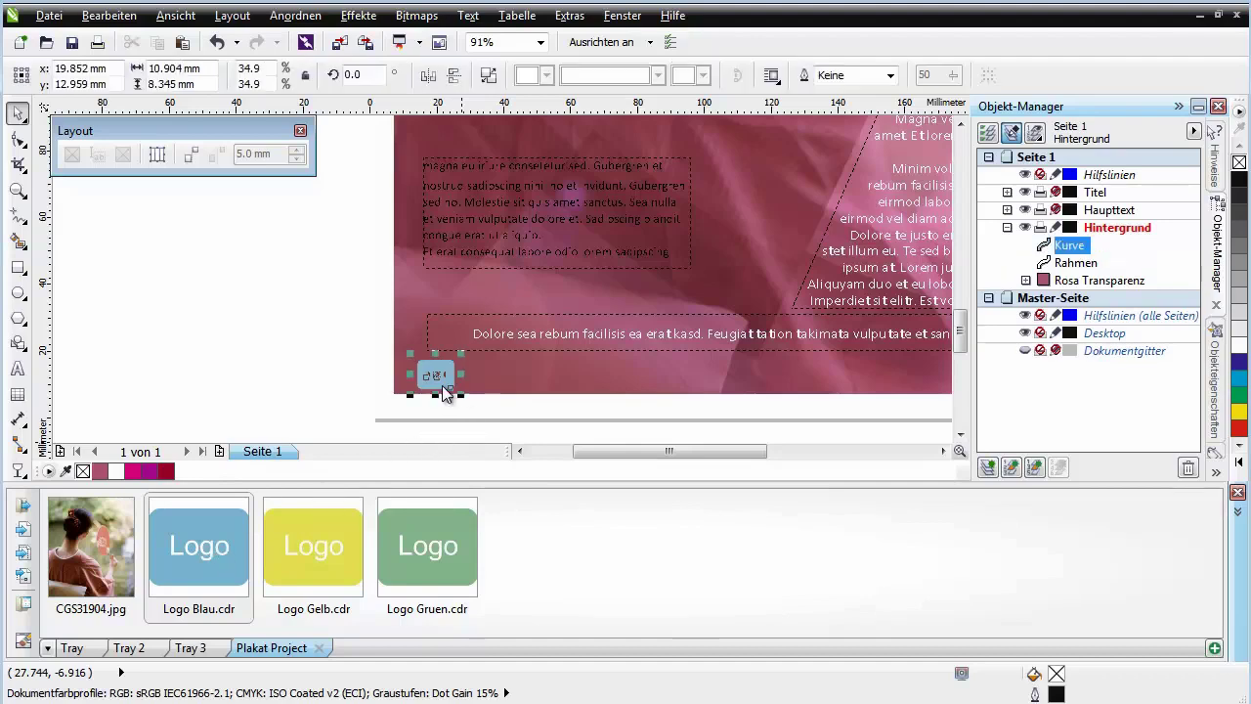
{"action": "left_click", "coordinate": [324, 539]}
{"action": "left_click_drag", "start_coordinate": [430, 508], "coordinate": [515, 379]}
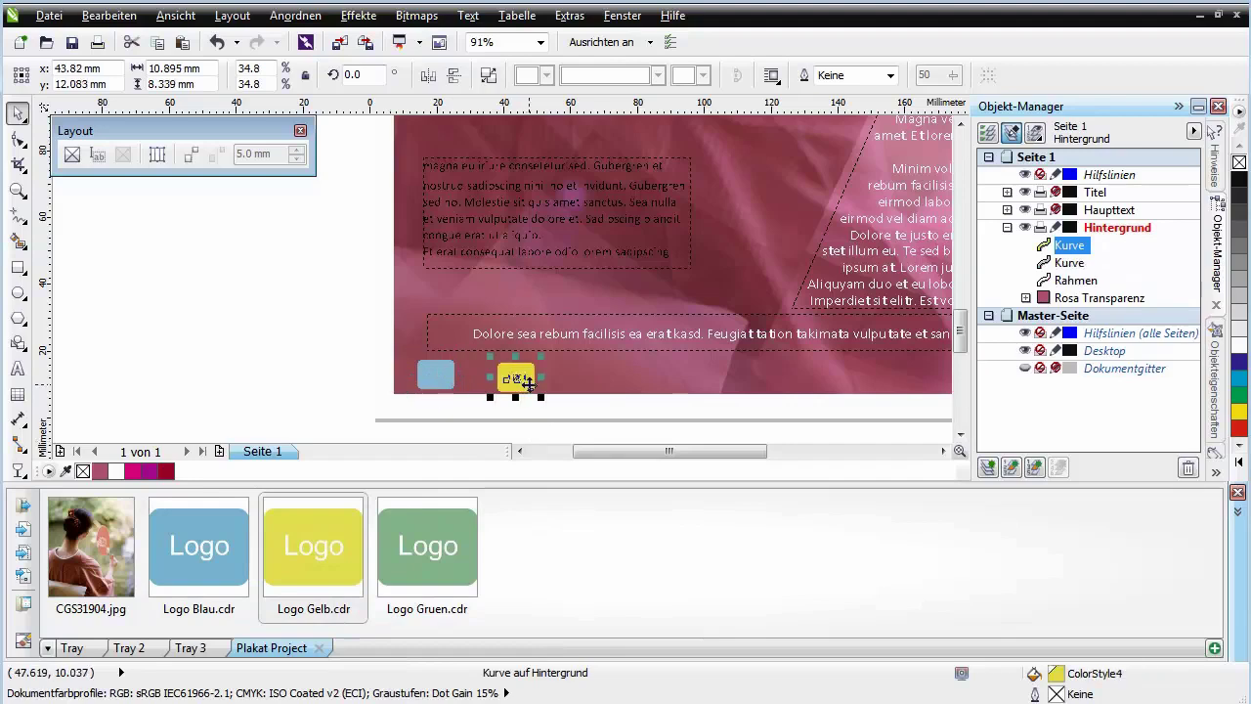
{"action": "left_click", "coordinate": [440, 549]}
{"action": "left_click_drag", "start_coordinate": [437, 550], "coordinate": [591, 383]}
Step: Move the yellow and green logos closer to the blue one to form a compact row
{"action": "left_click_drag", "start_coordinate": [516, 382], "coordinate": [487, 376]}
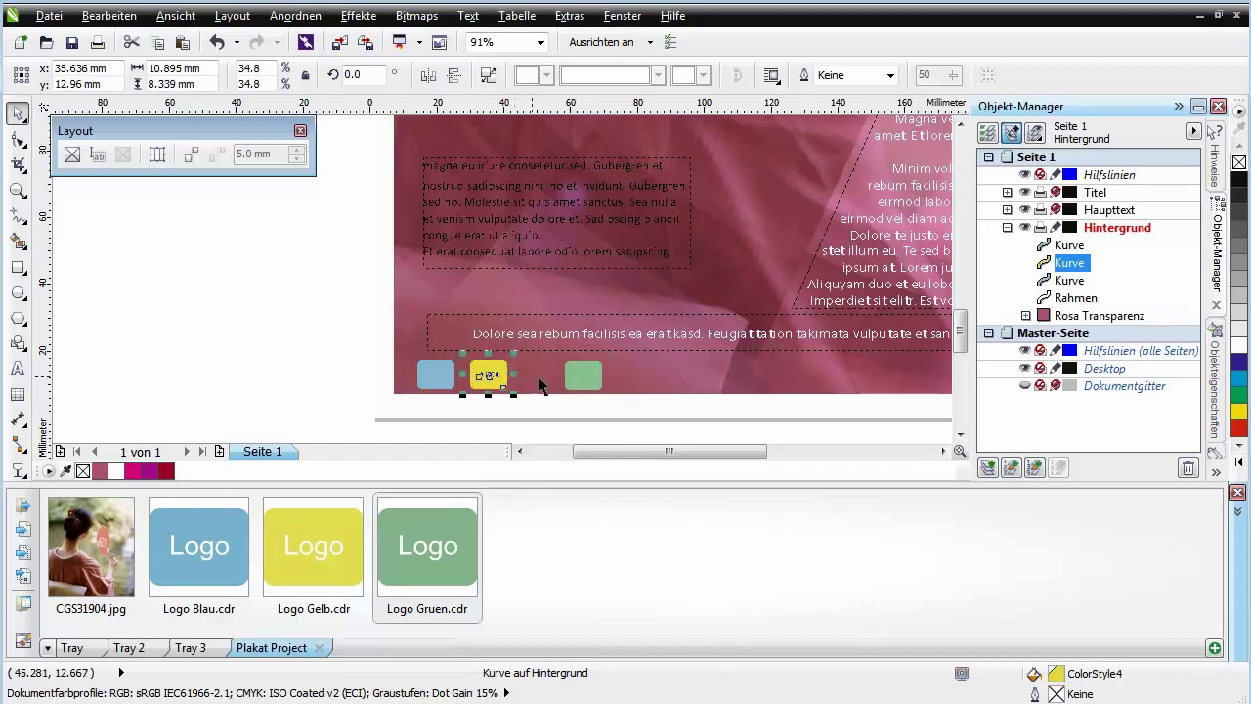
{"action": "left_click_drag", "start_coordinate": [583, 375], "coordinate": [539, 373]}
{"action": "left_click", "coordinate": [572, 418]}
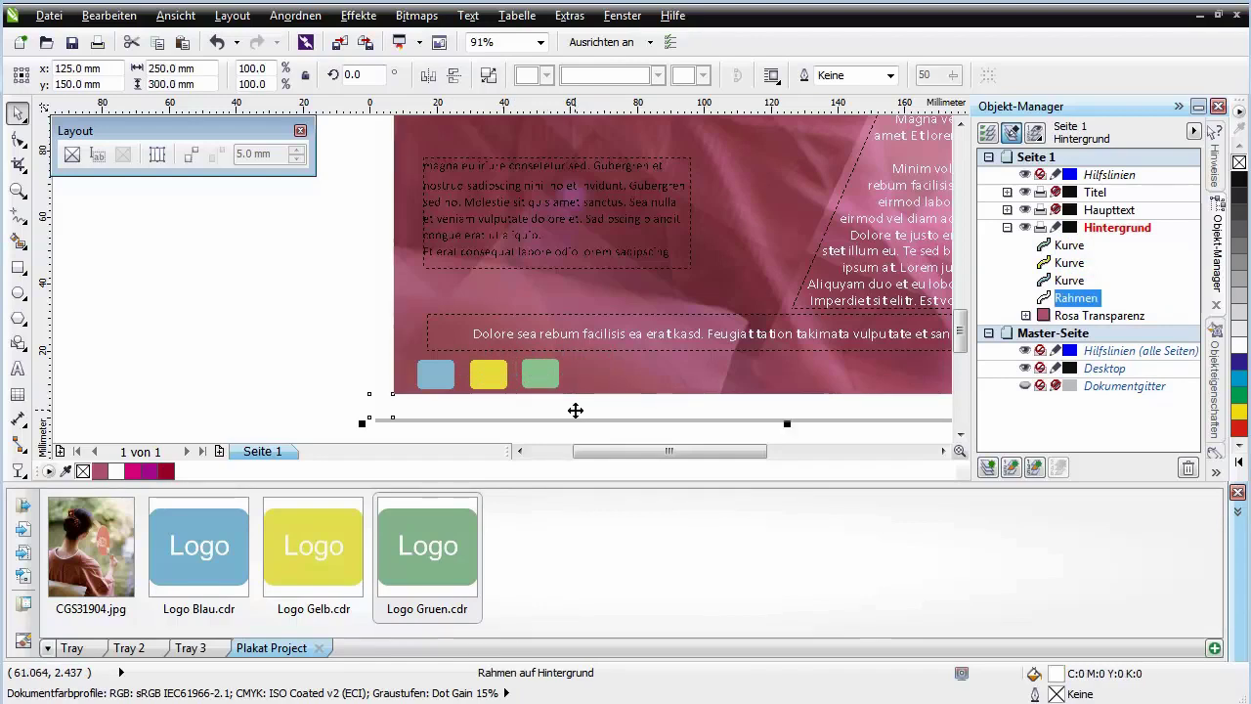
Step: Enable the alignment guides and line up the blue logo with the left edge of the black text block above
{"action": "left_click", "coordinate": [190, 154]}
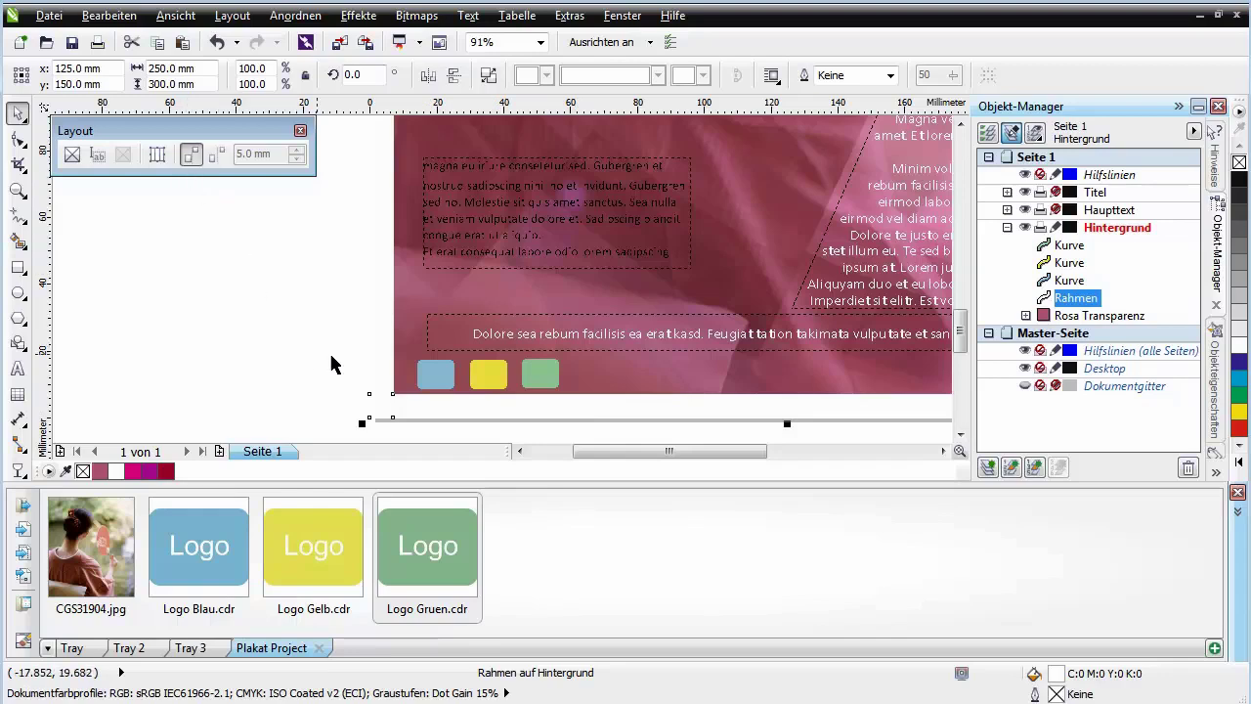
{"action": "left_click", "coordinate": [438, 379]}
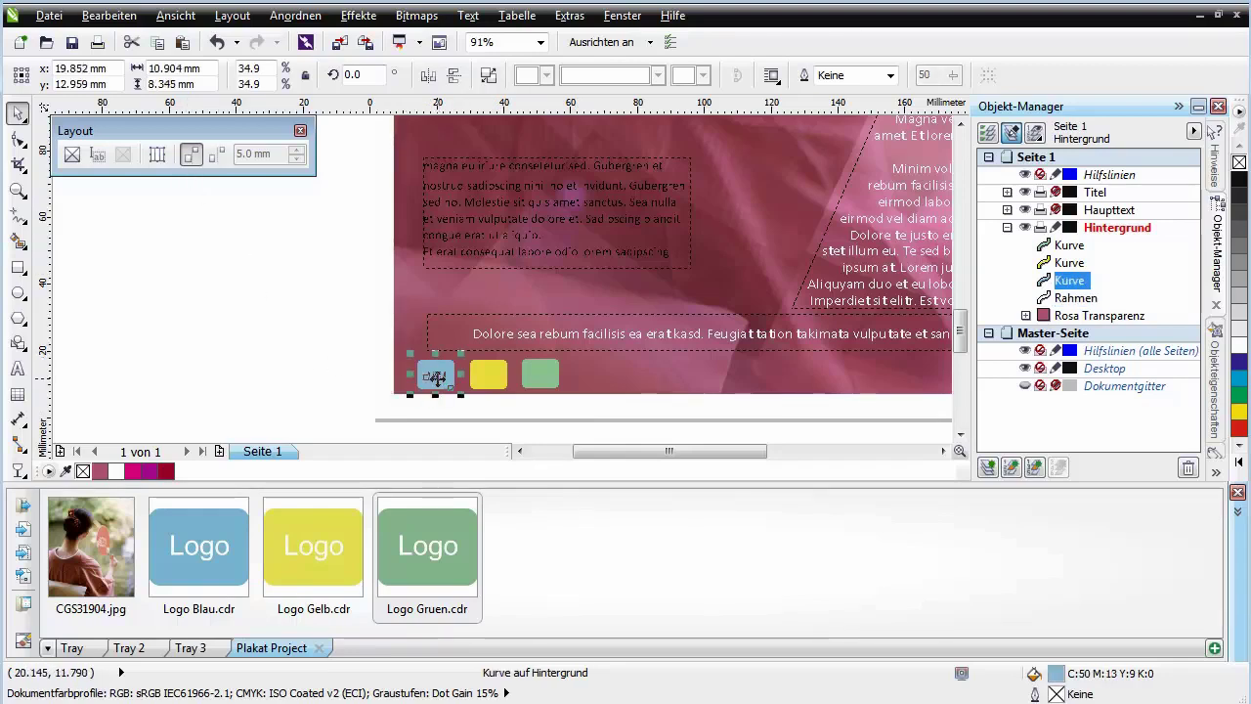
{"action": "mouse_move", "coordinate": [433, 372]}
{"action": "left_mouse_down"}
{"action": "mouse_move", "coordinate": [422, 371]}
{"action": "mouse_move", "coordinate": [441, 374]}
{"action": "left_mouse_up"}
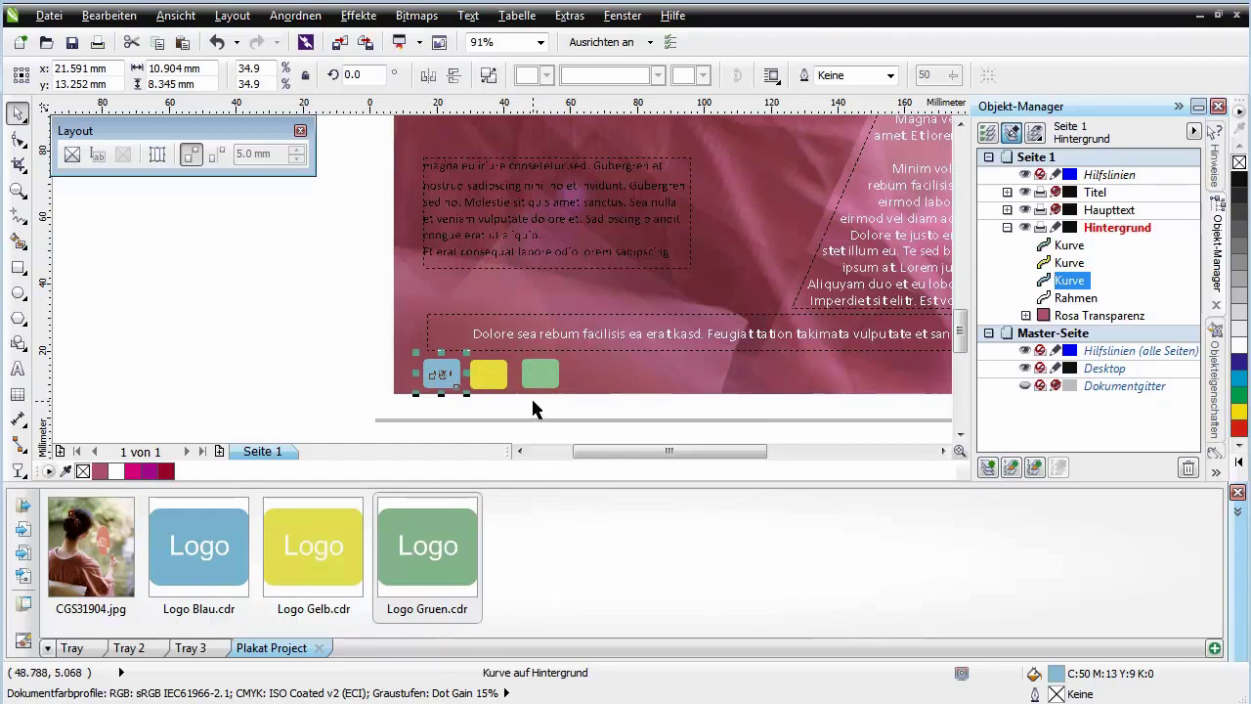
Step: Align the three logos with Mitte and distribute them horizontally with equal spacing (Abstand) within the Auswahlumfang
{"action": "left_click_drag", "start_coordinate": [333, 334], "coordinate": [570, 412]}
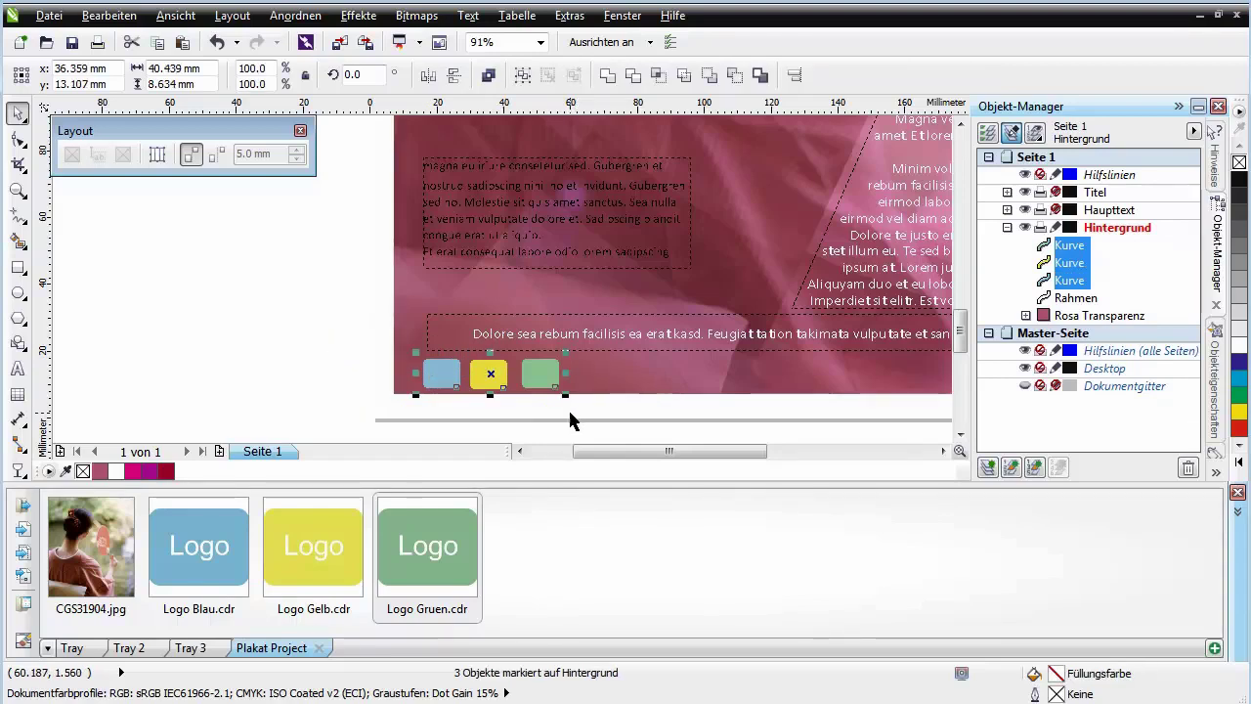
{"action": "left_click", "coordinate": [797, 82]}
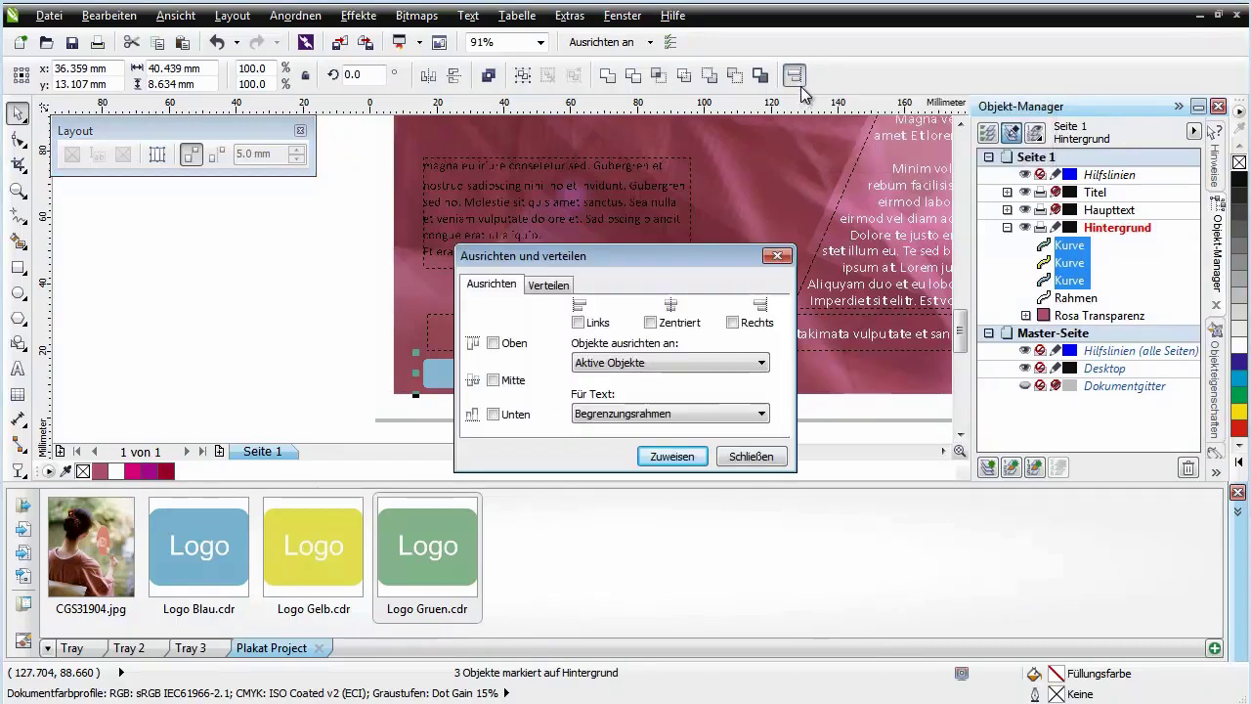
{"action": "left_click", "coordinate": [493, 380]}
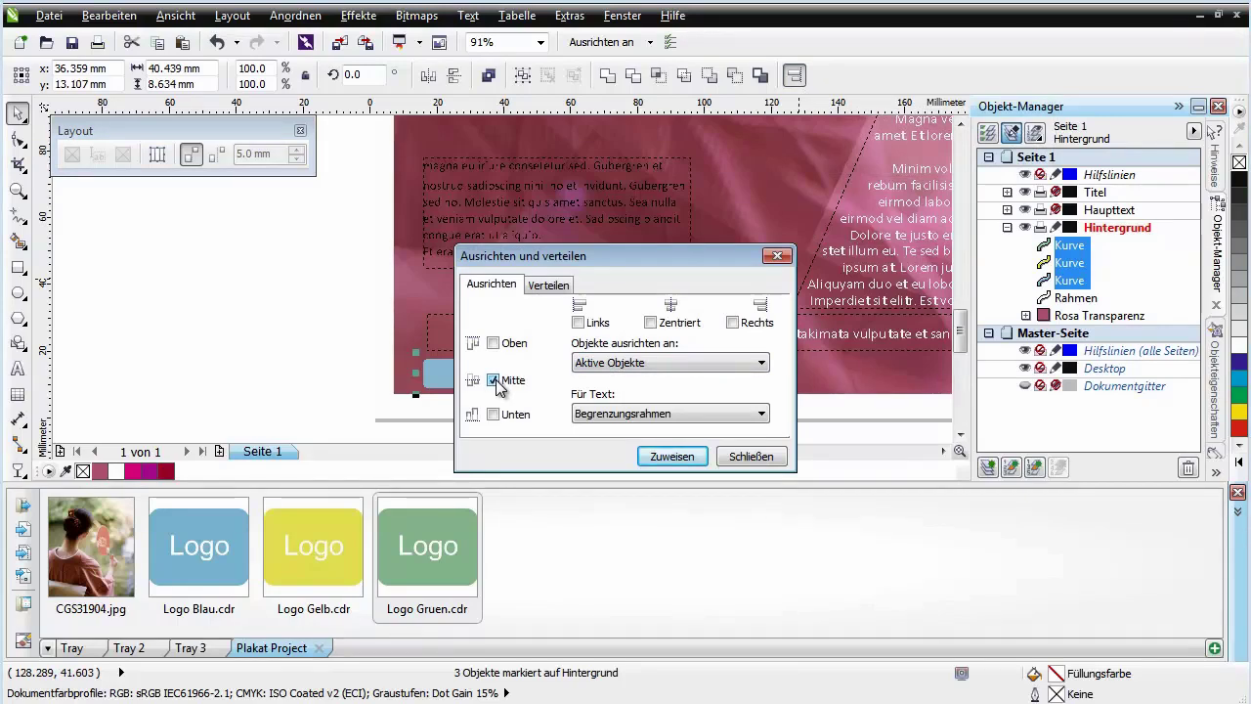
{"action": "left_click_drag", "start_coordinate": [626, 262], "coordinate": [813, 267]}
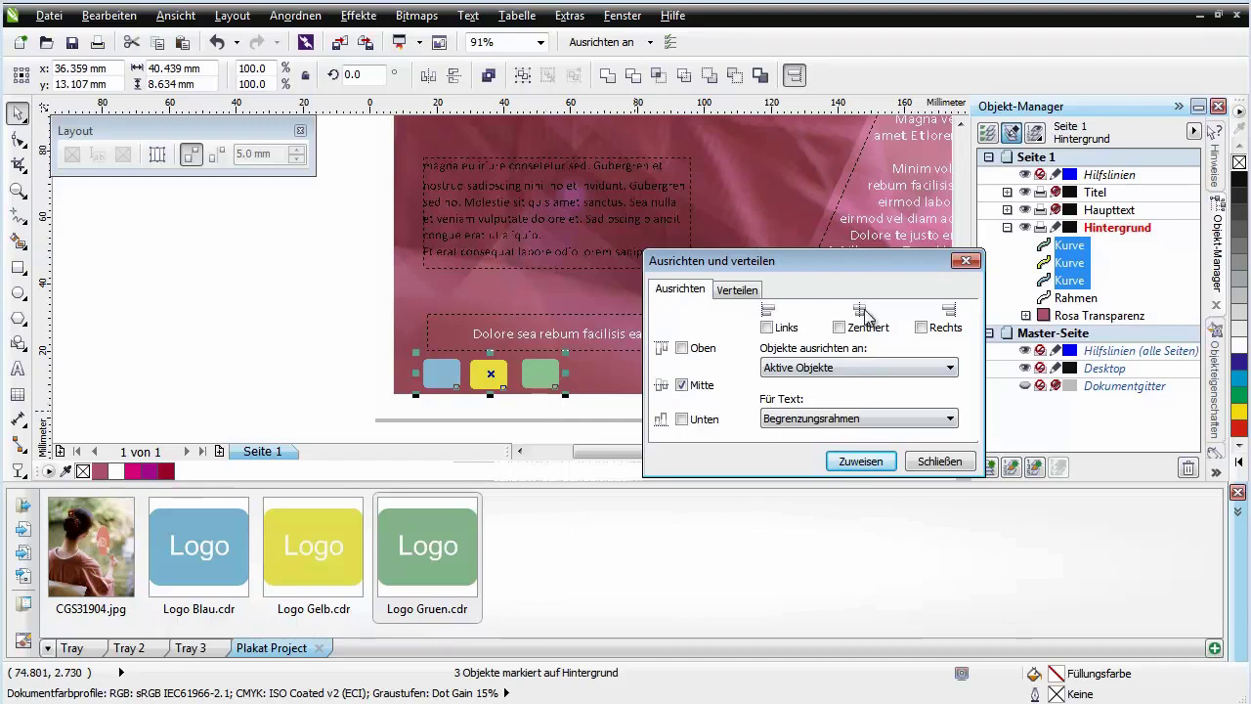
{"action": "left_click", "coordinate": [735, 289]}
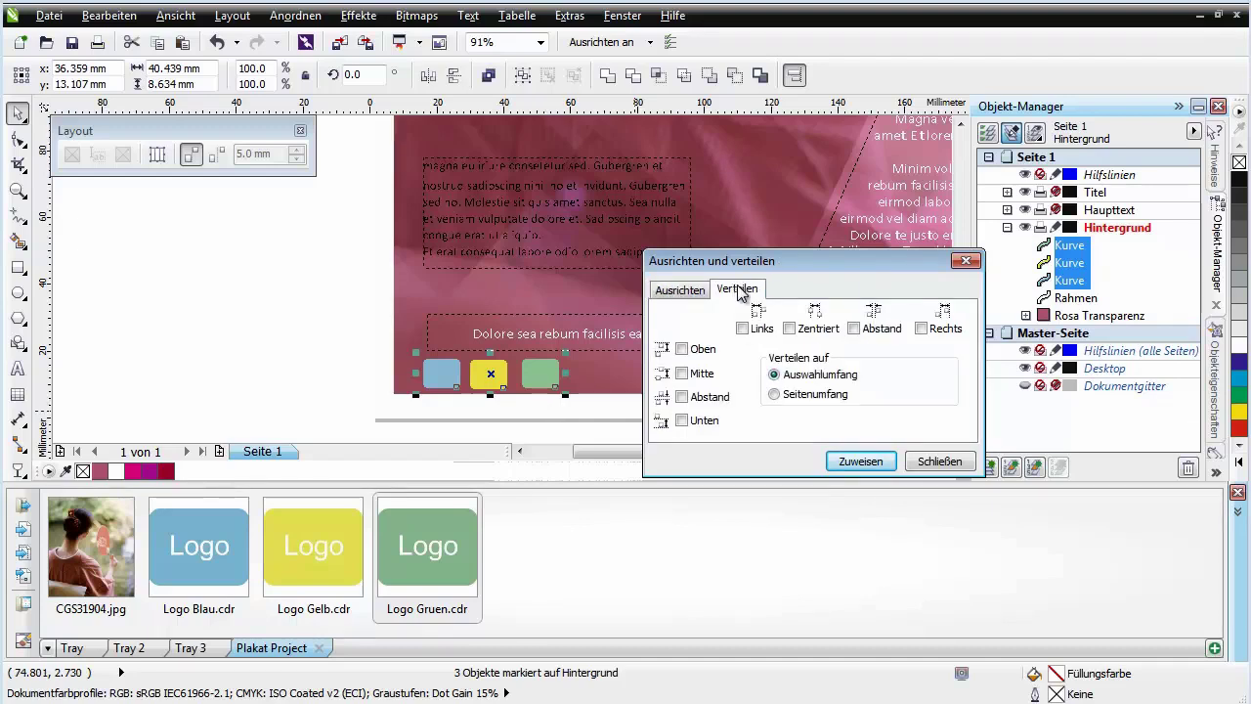
{"action": "left_click", "coordinate": [854, 329]}
{"action": "left_click", "coordinate": [847, 464]}
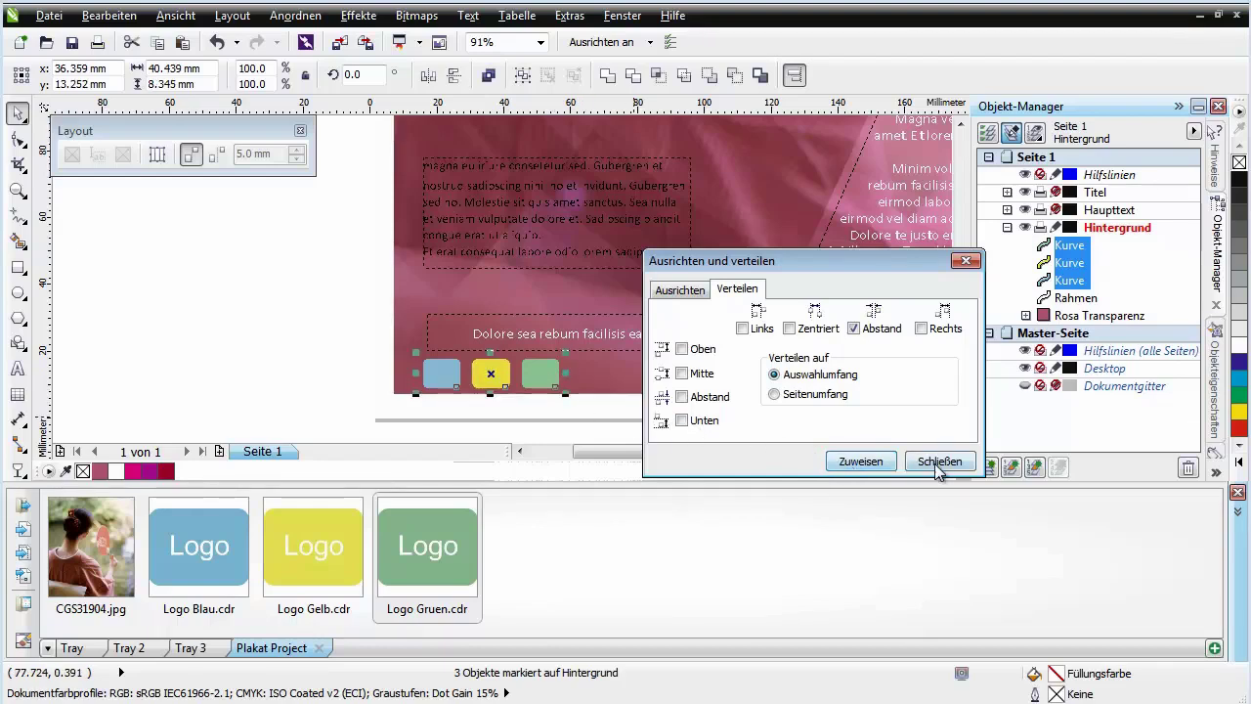
{"action": "left_click", "coordinate": [938, 468]}
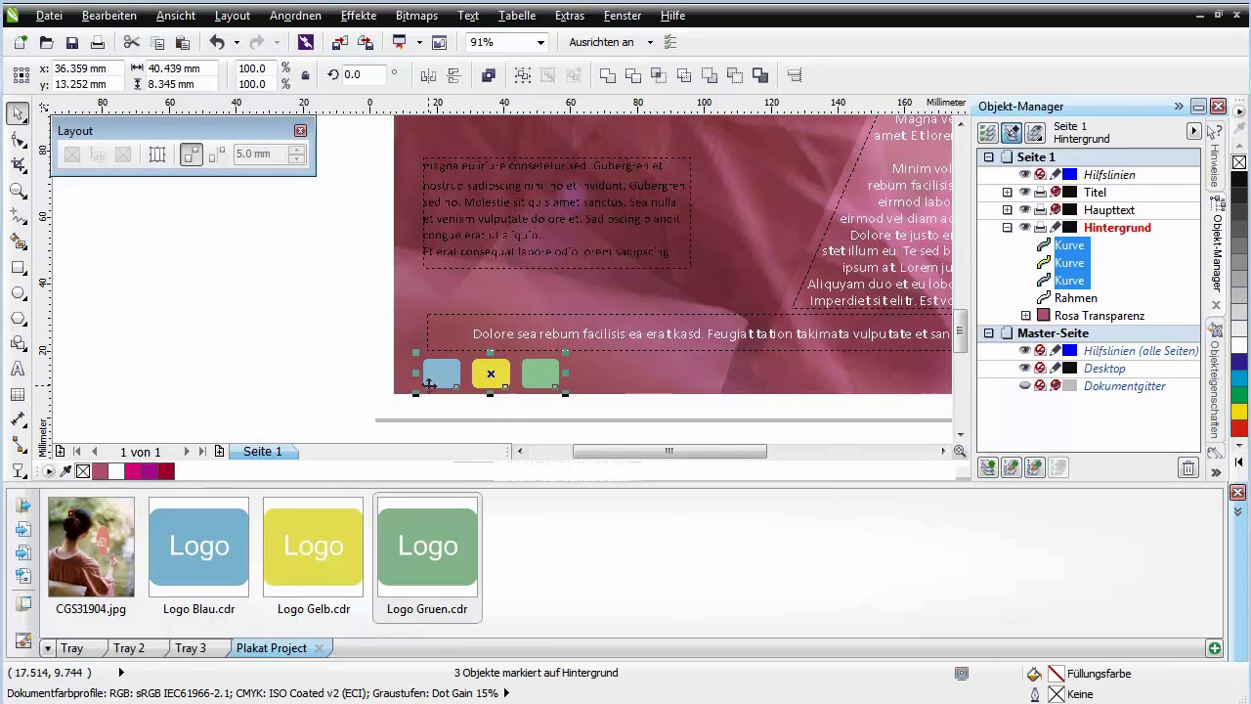
Step: Clear the selection and collapse the tray to return to the full poster
{"action": "left_click", "coordinate": [510, 407]}
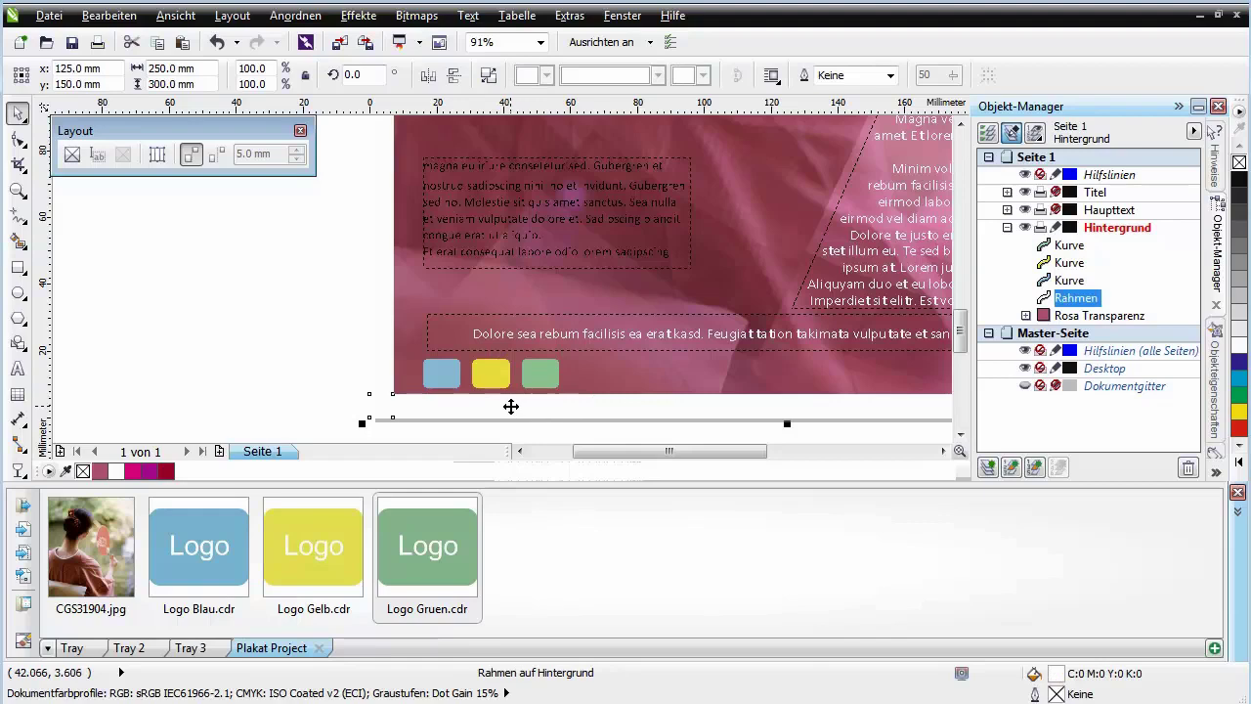
{"action": "left_click", "coordinate": [470, 400]}
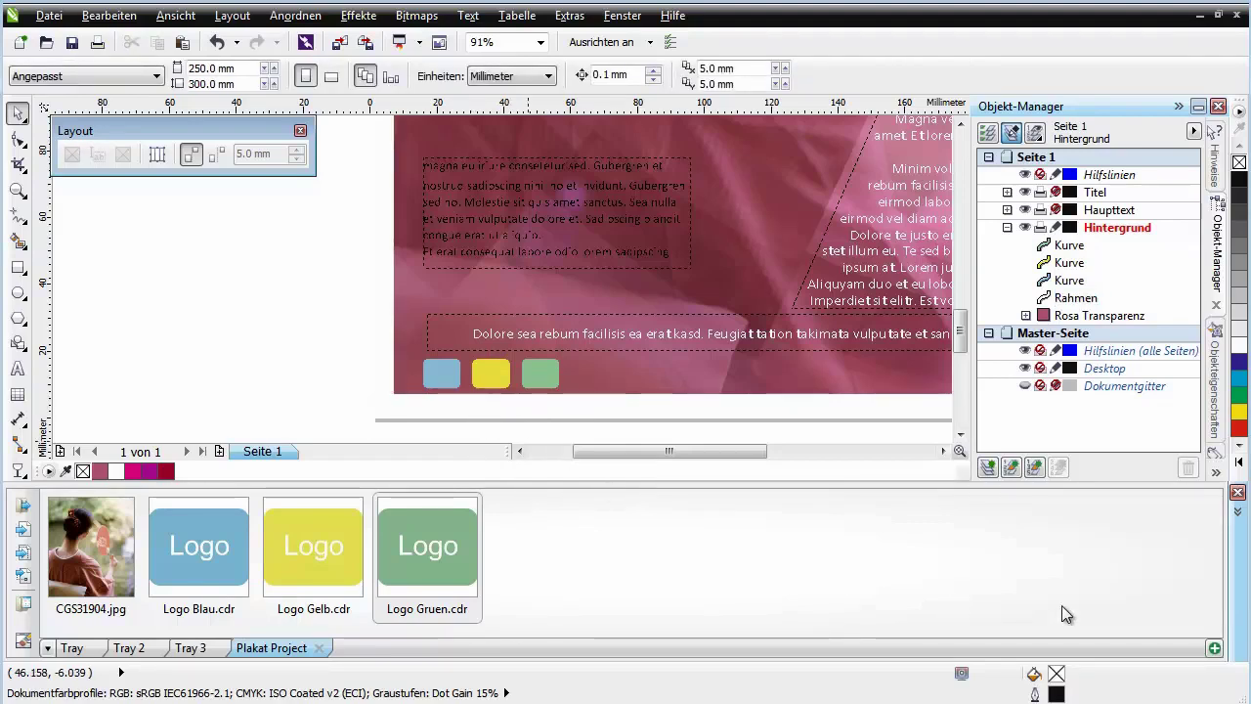
{"action": "left_click", "coordinate": [1238, 512]}
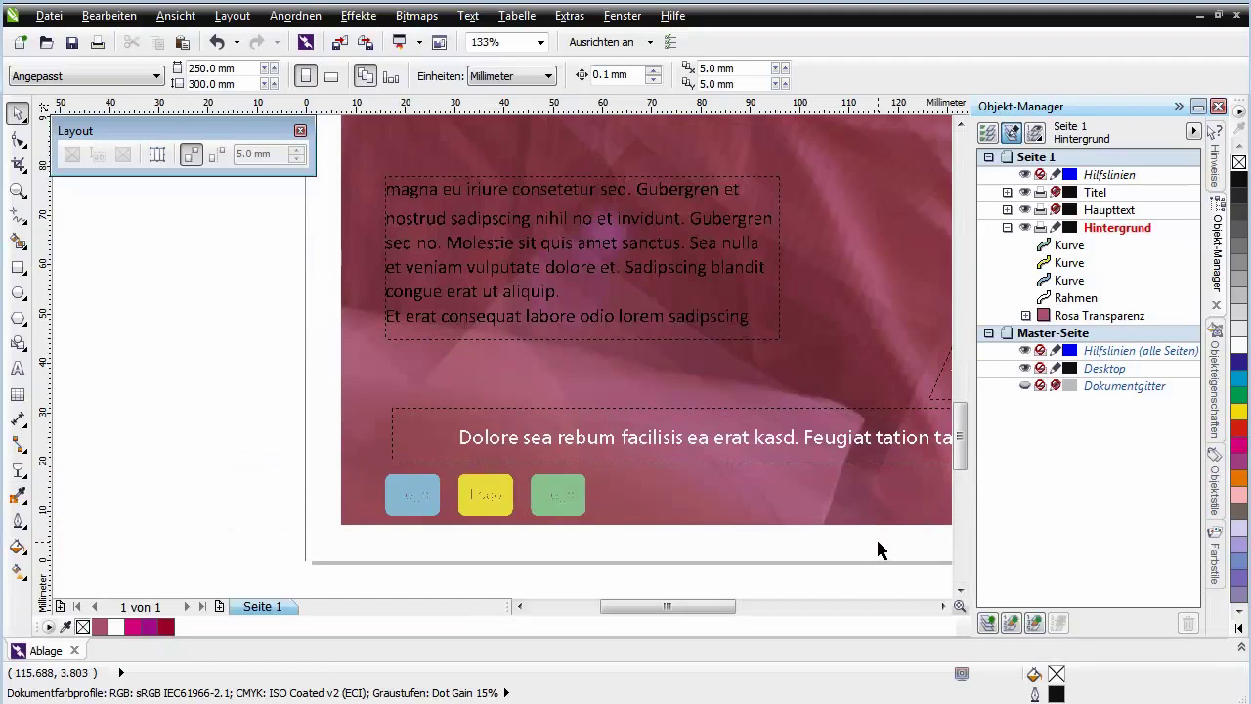
{"action": "key", "text": "shift+F4"}
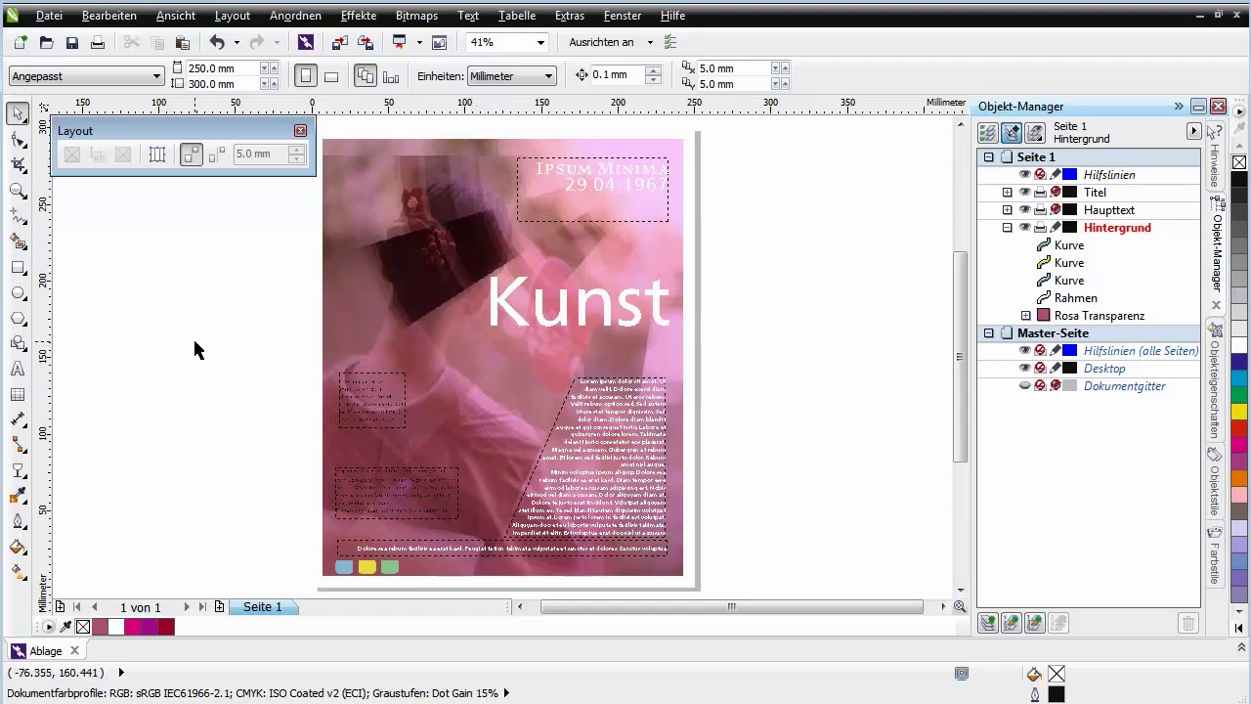
Step: Turn off the alignment guides and draw a circle about 10.4 mm in diameter on the empty area left of the poster
{"action": "key", "text": "z"}
{"action": "left_click_drag", "start_coordinate": [230, 320], "coordinate": [536, 462]}
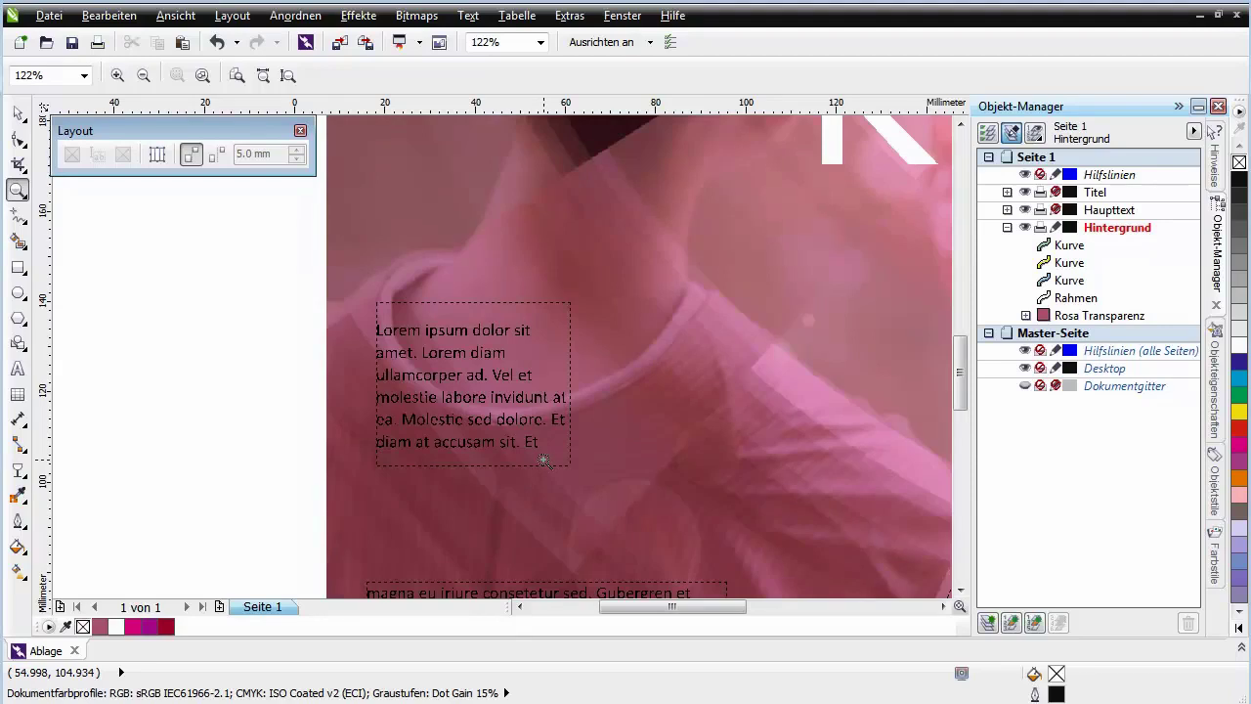
{"action": "key", "text": "space"}
{"action": "left_click", "coordinate": [17, 292]}
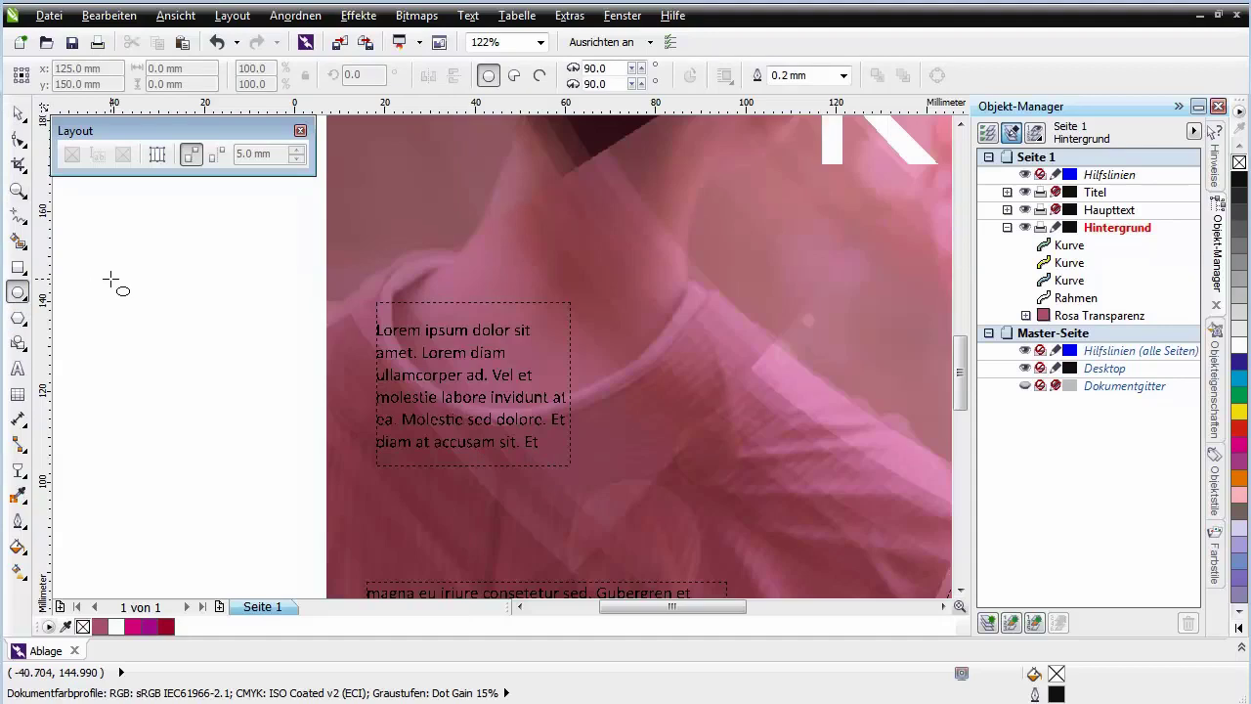
{"action": "left_click", "coordinate": [191, 153]}
{"action": "left_click_drag", "start_coordinate": [134, 281], "coordinate": [180, 328]}
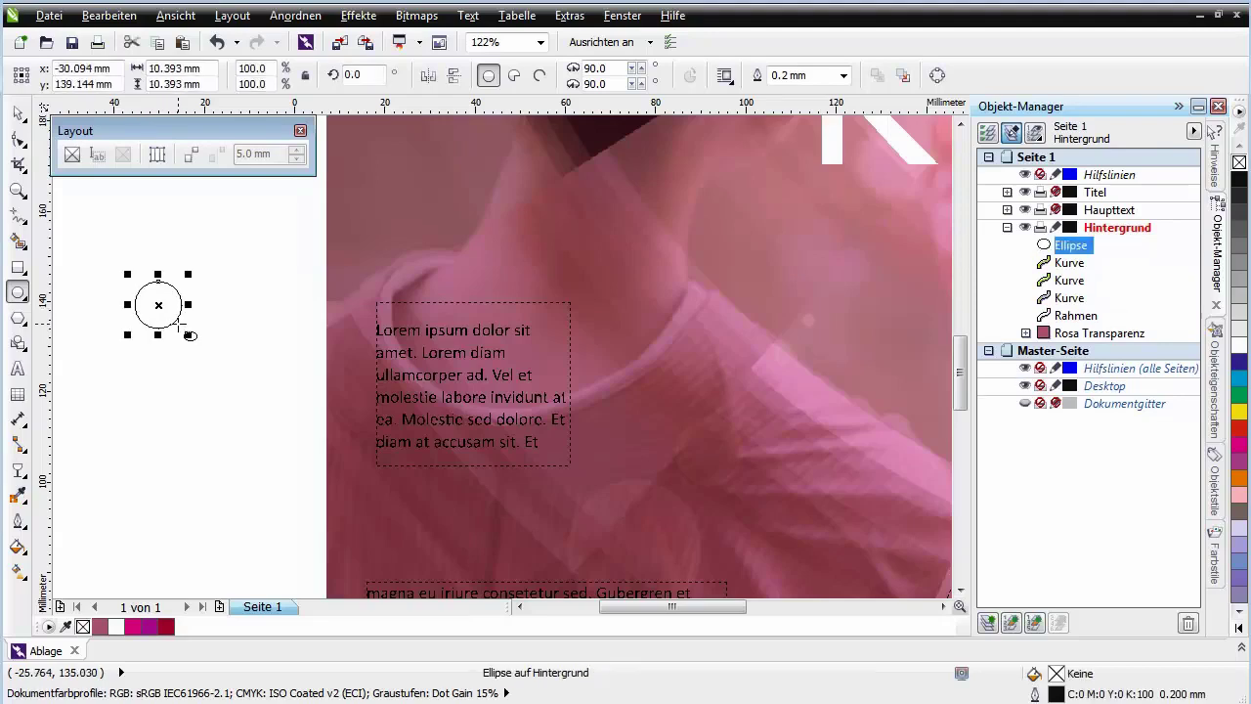
Step: Duplicate the circle, place the copy below and right of the original, and shrink it to about 8.2 mm in diameter
{"action": "key", "text": "space"}
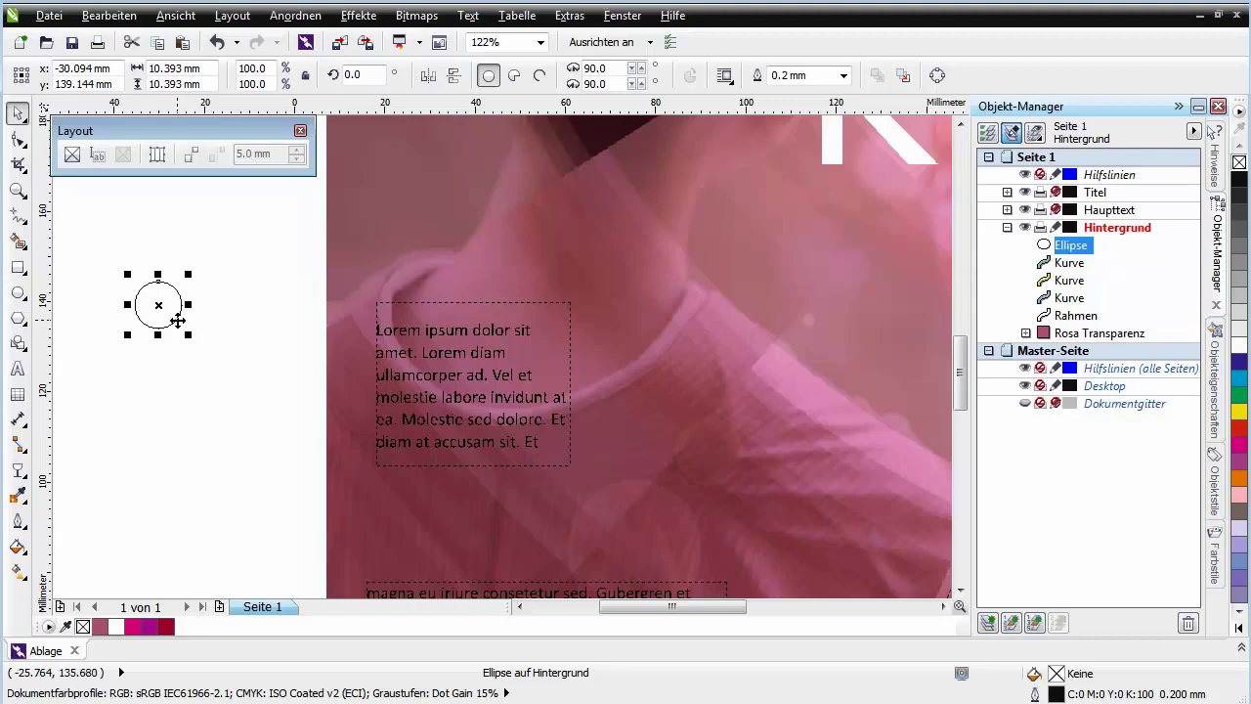
{"action": "key", "text": "ctrl+c"}
{"action": "key", "text": "ctrl+v"}
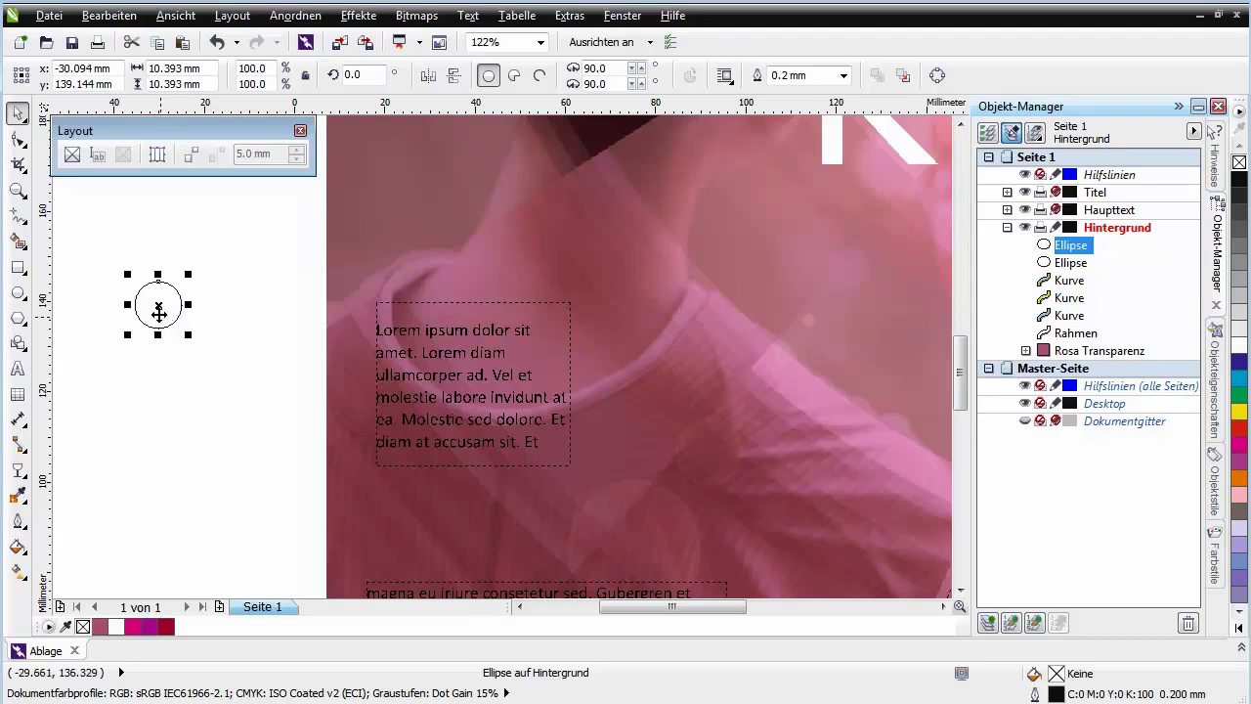
{"action": "left_click_drag", "start_coordinate": [162, 312], "coordinate": [210, 378]}
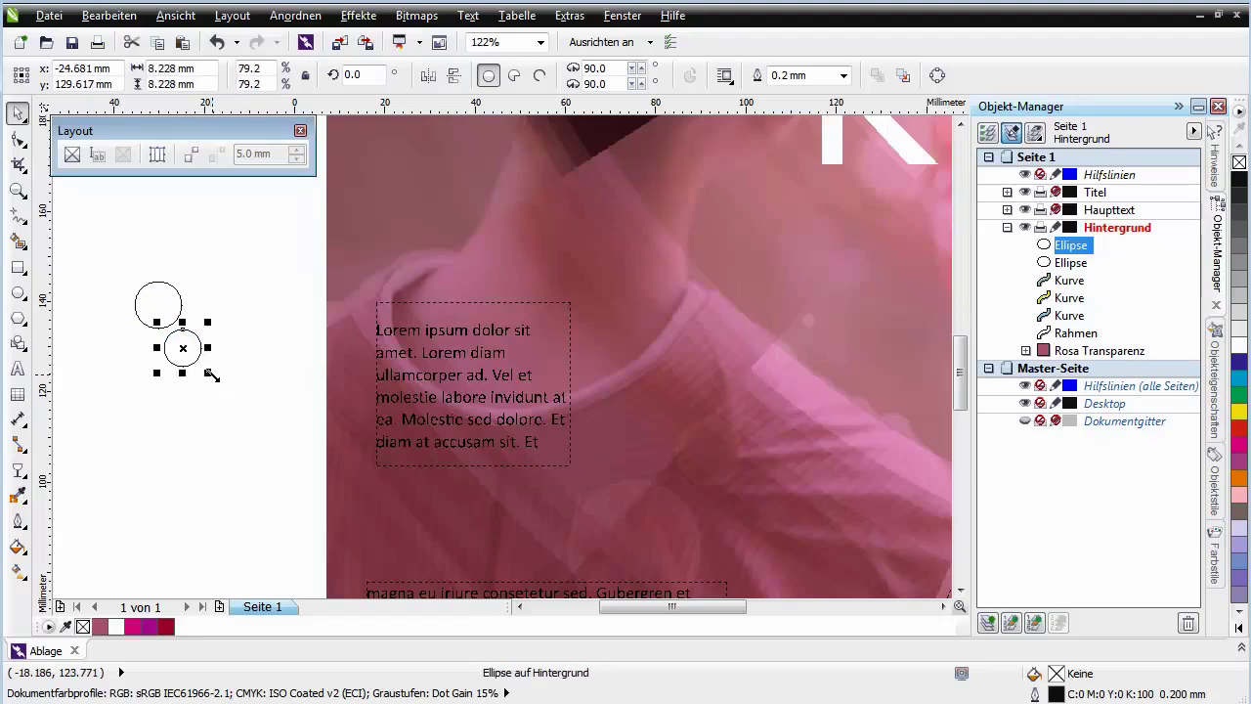
Step: Duplicate the smaller circle, place the copy below and right of it, and shrink it to about 6.1 mm in diameter
{"action": "key", "text": "plus"}
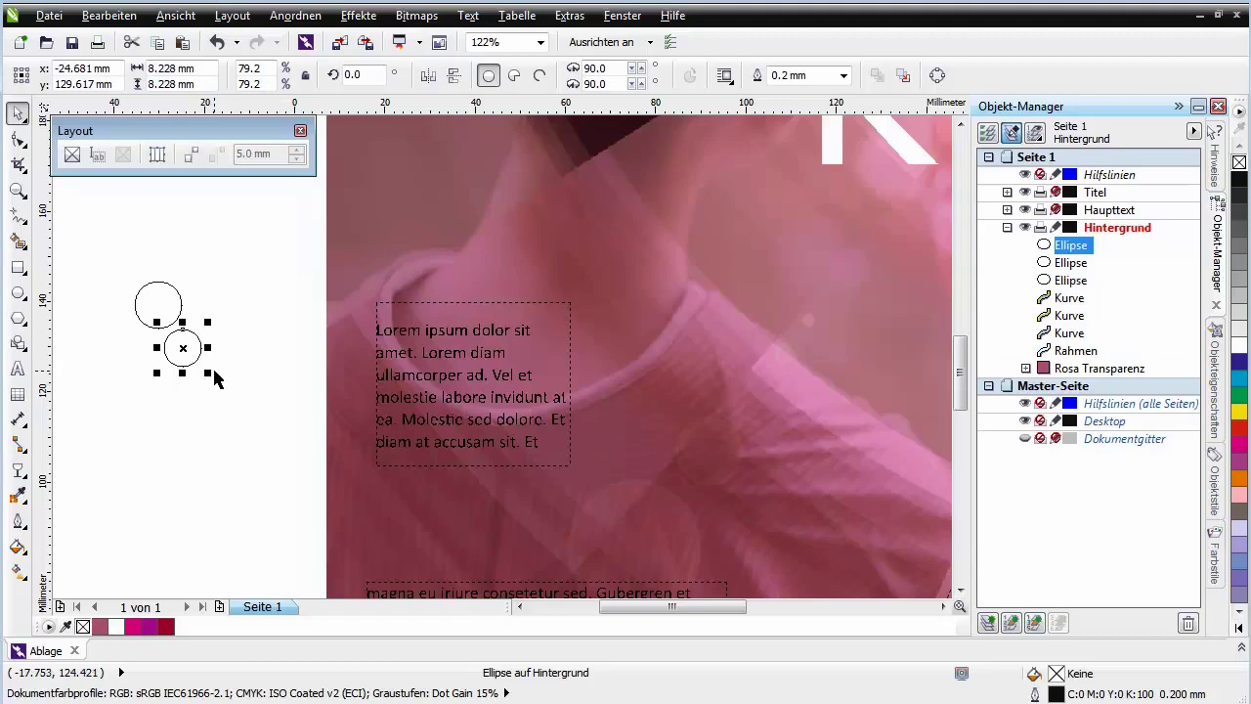
{"action": "left_click_drag", "start_coordinate": [180, 349], "coordinate": [224, 404]}
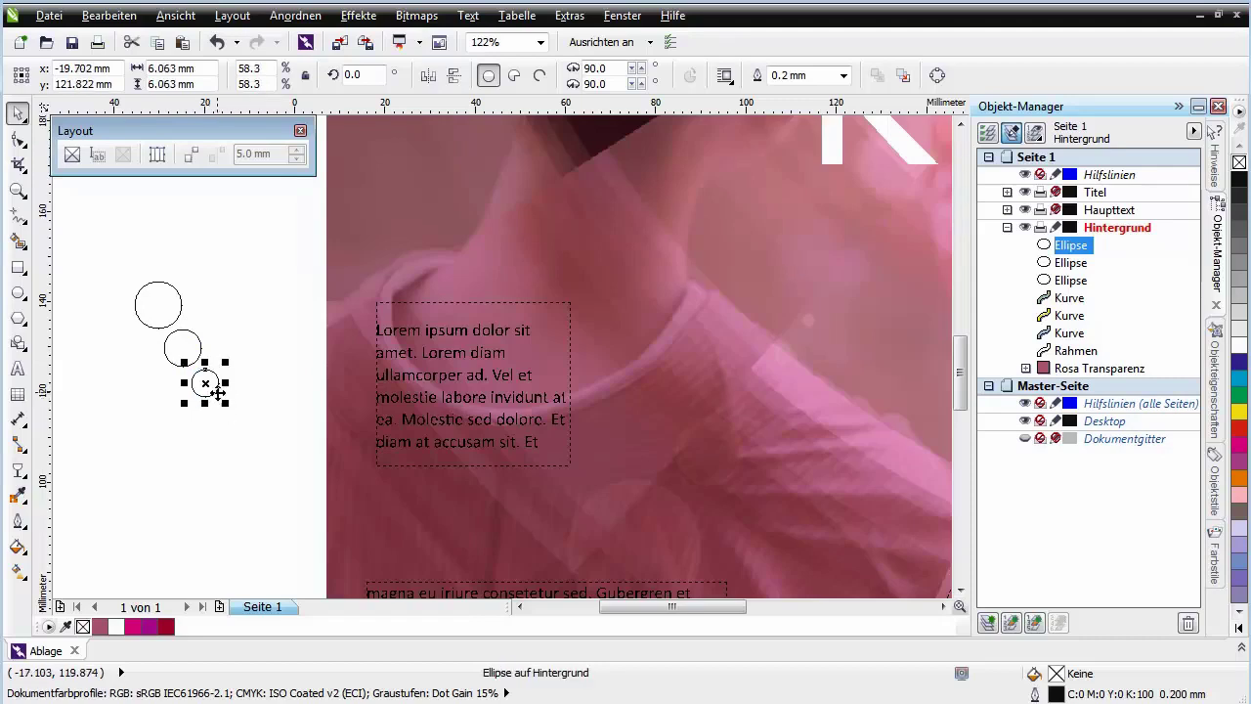
Step: Fill the largest circle with magenta (M:100), the middle one with purple (C:35 M:100 Y:2 K:10) and the smallest with crimson (C:3 M:100 Y:45 K:16)
{"action": "left_click", "coordinate": [160, 313]}
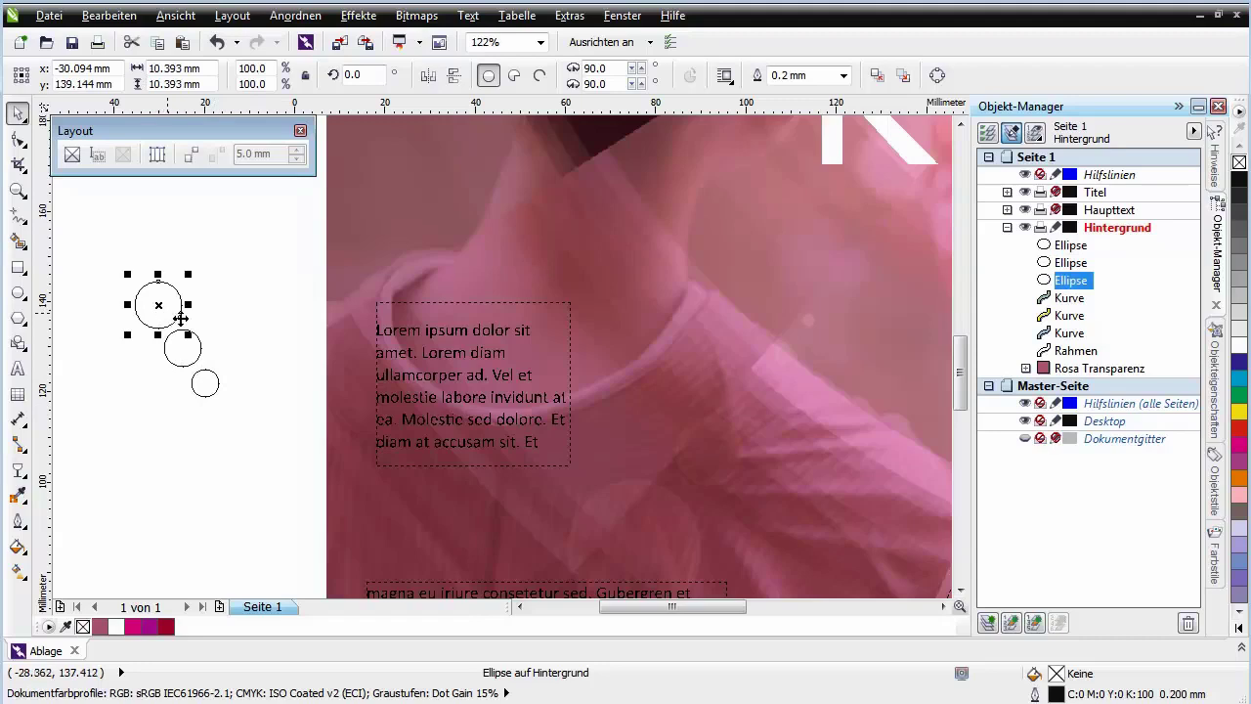
{"action": "left_click", "coordinate": [1237, 448]}
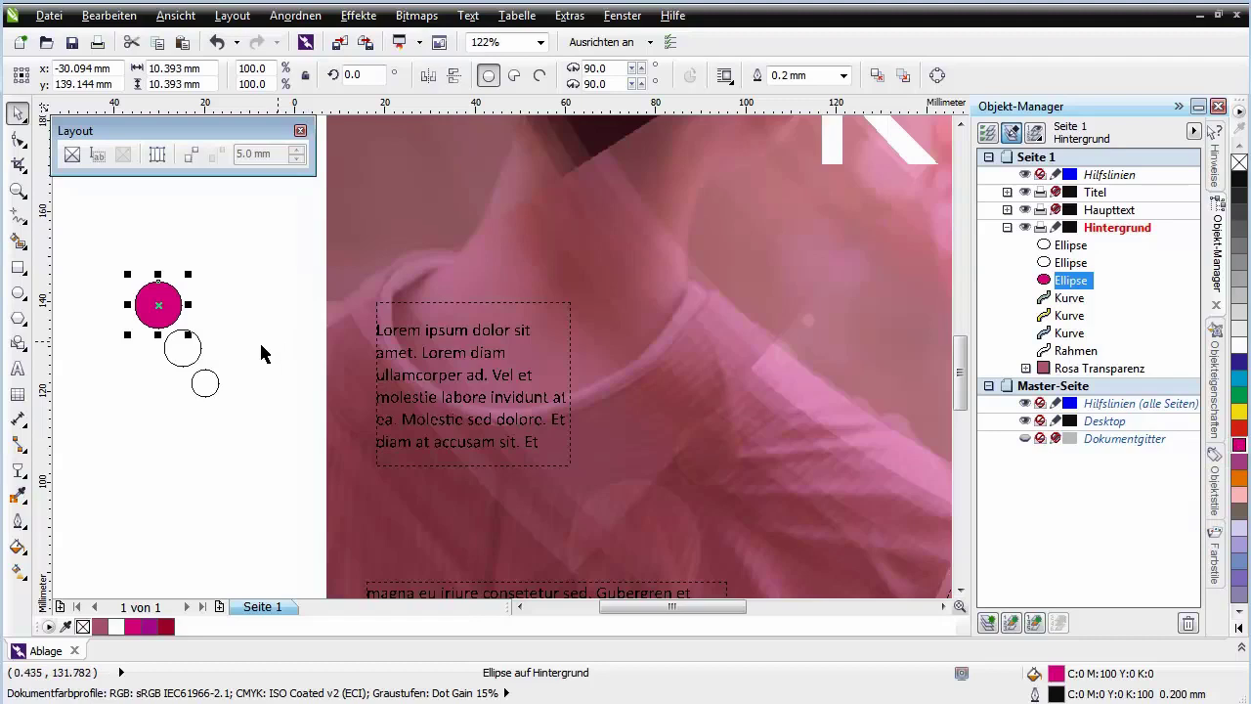
{"action": "left_click", "coordinate": [183, 349]}
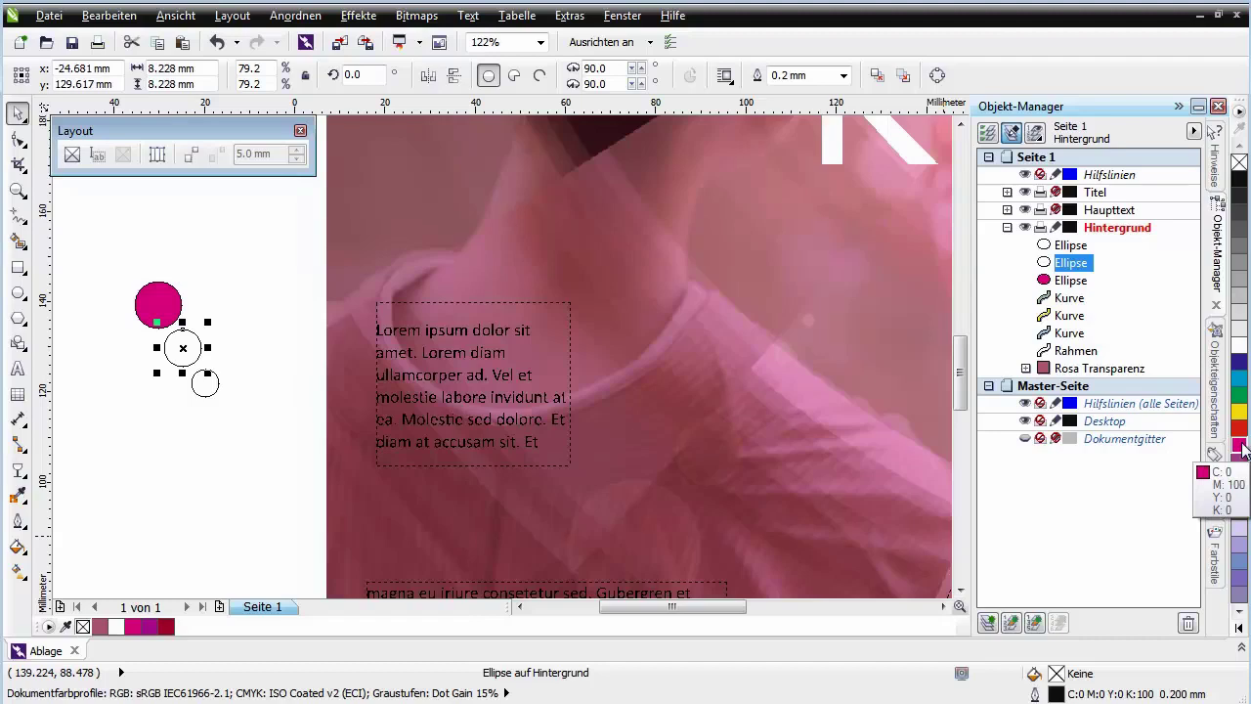
{"action": "left_click", "coordinate": [1243, 443]}
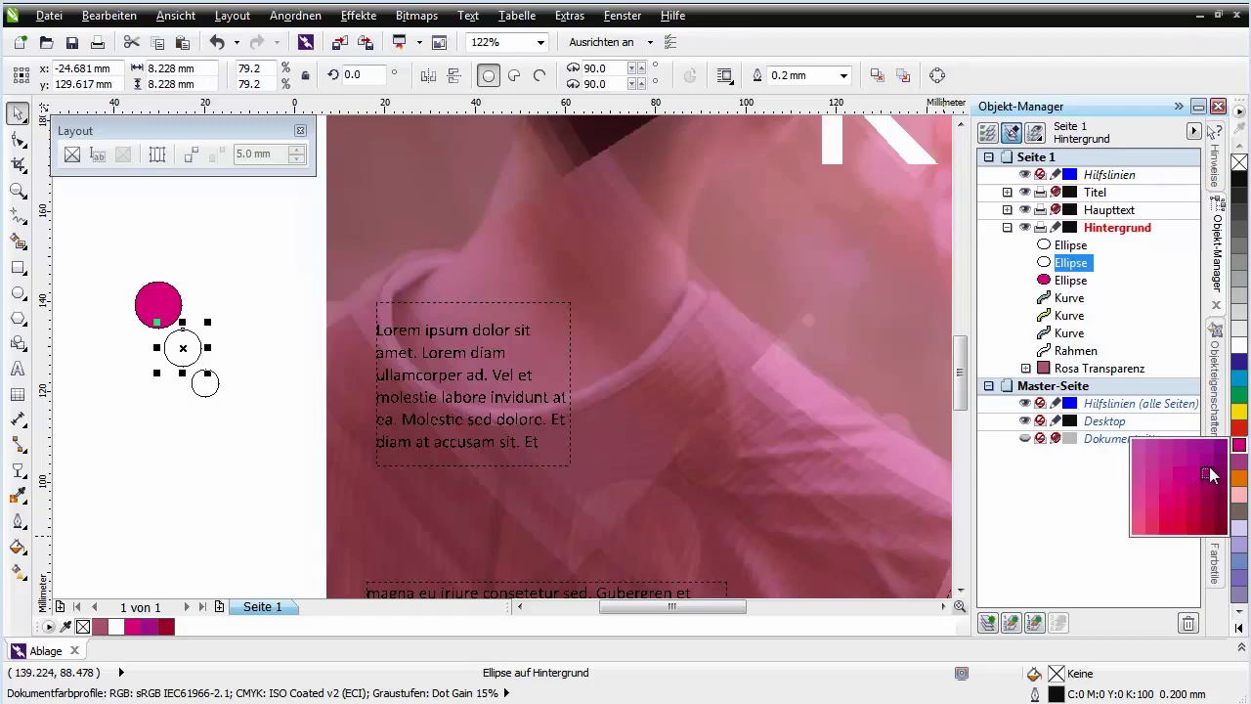
{"action": "left_click", "coordinate": [1210, 470]}
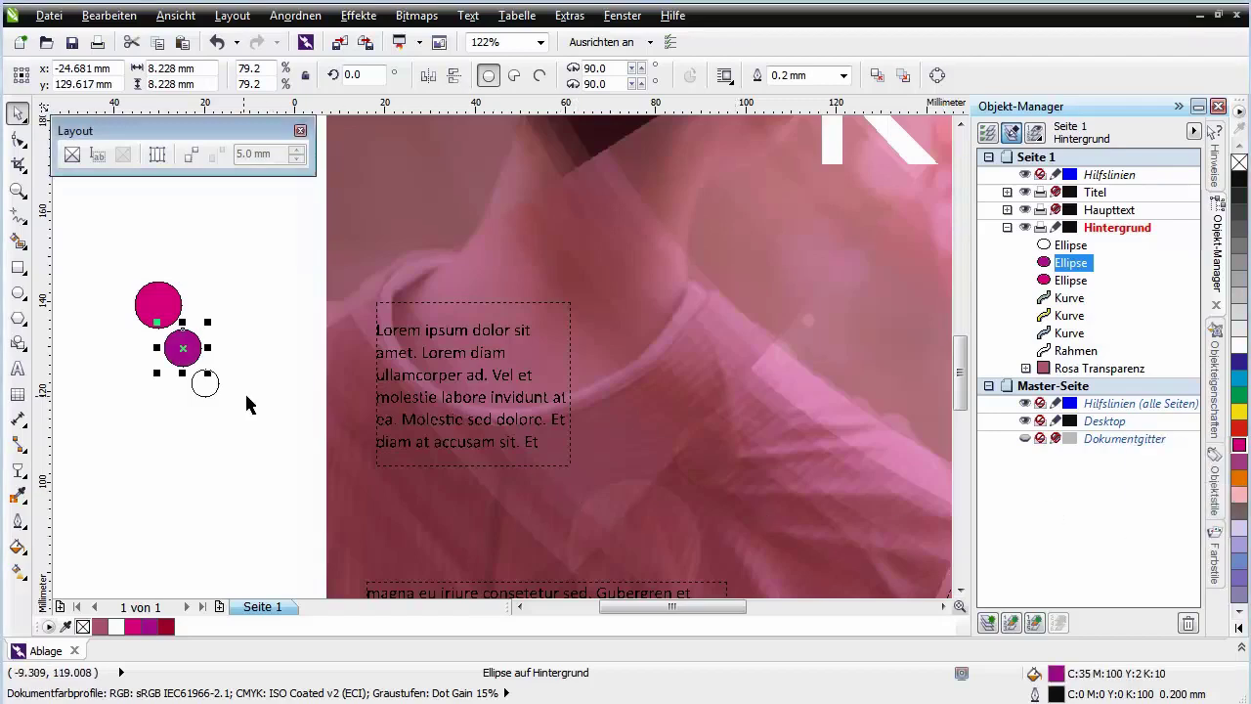
{"action": "left_click", "coordinate": [204, 391]}
{"action": "left_click", "coordinate": [209, 383]}
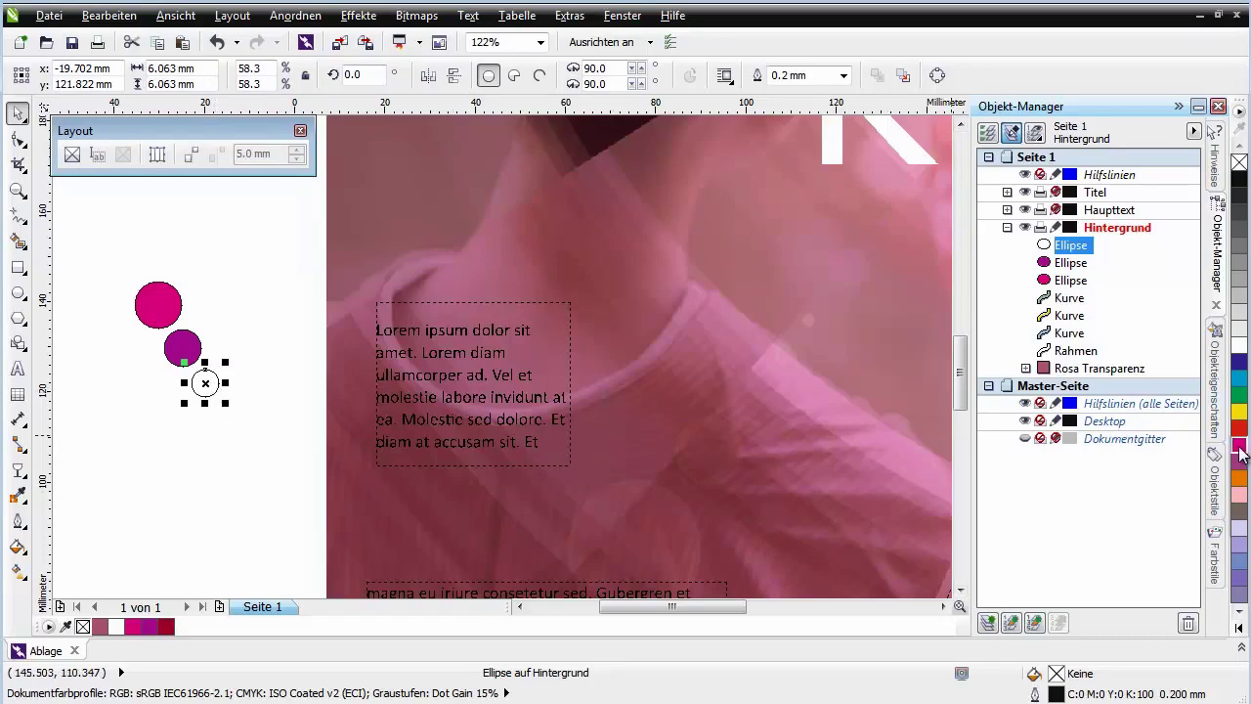
{"action": "left_click_drag", "start_coordinate": [1240, 448], "coordinate": [1239, 447]}
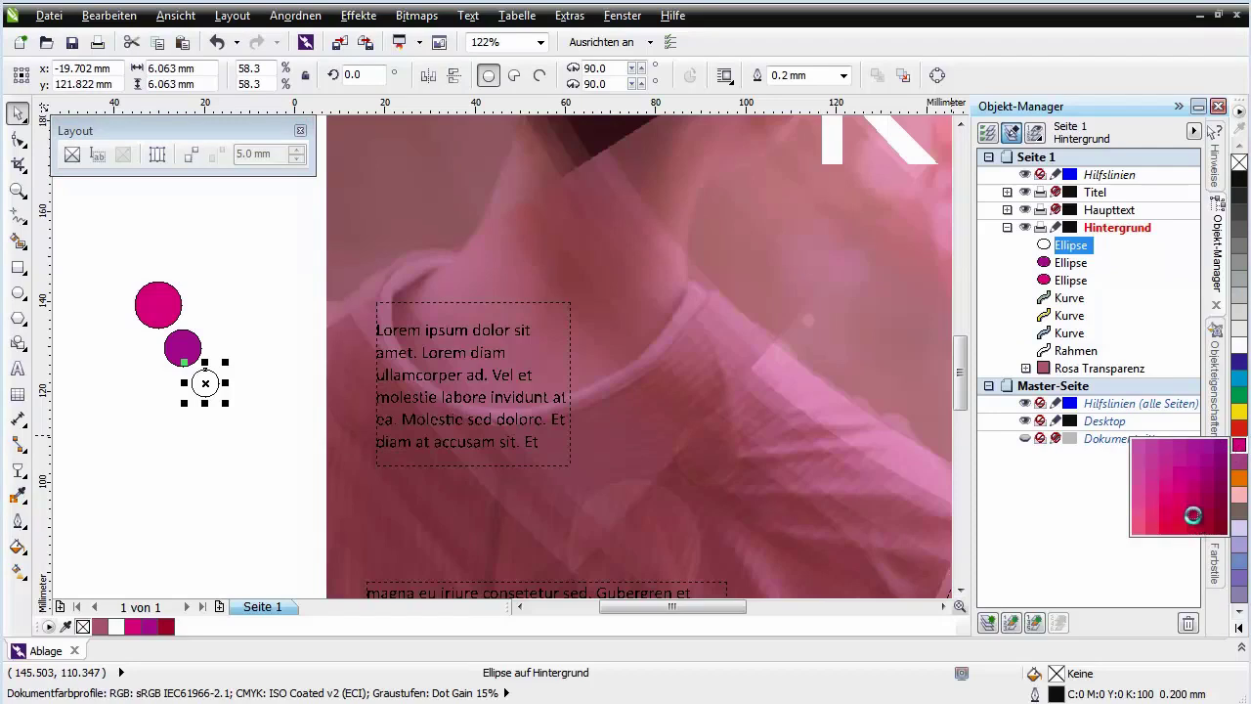
{"action": "left_click", "coordinate": [1194, 515]}
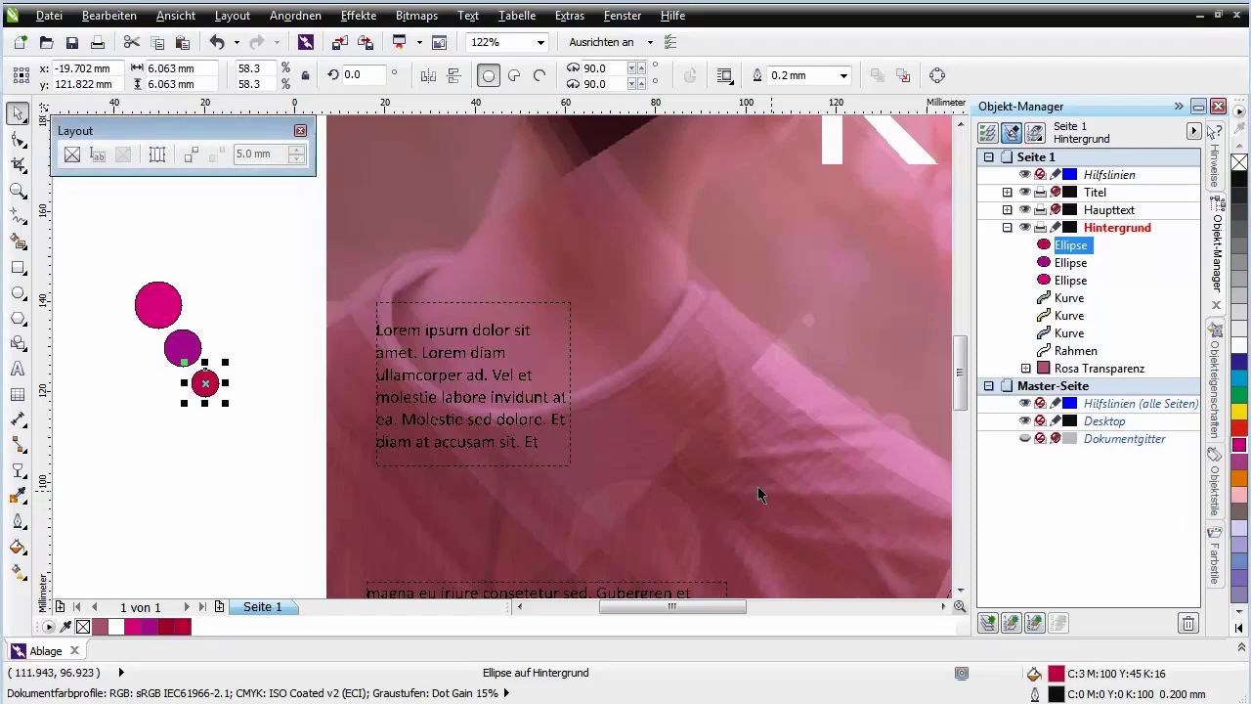
Step: Remove the outlines from all three circles and clear the selection
{"action": "left_click_drag", "start_coordinate": [87, 251], "coordinate": [260, 436]}
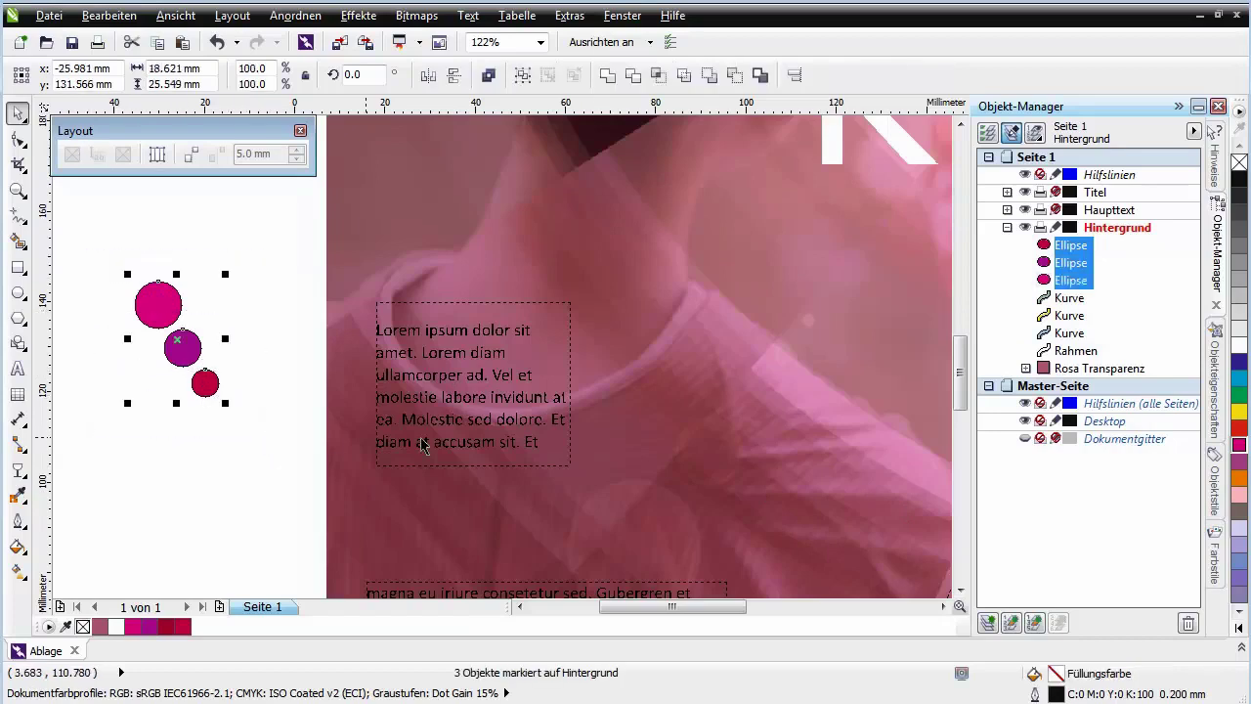
{"action": "right_click", "coordinate": [1237, 165]}
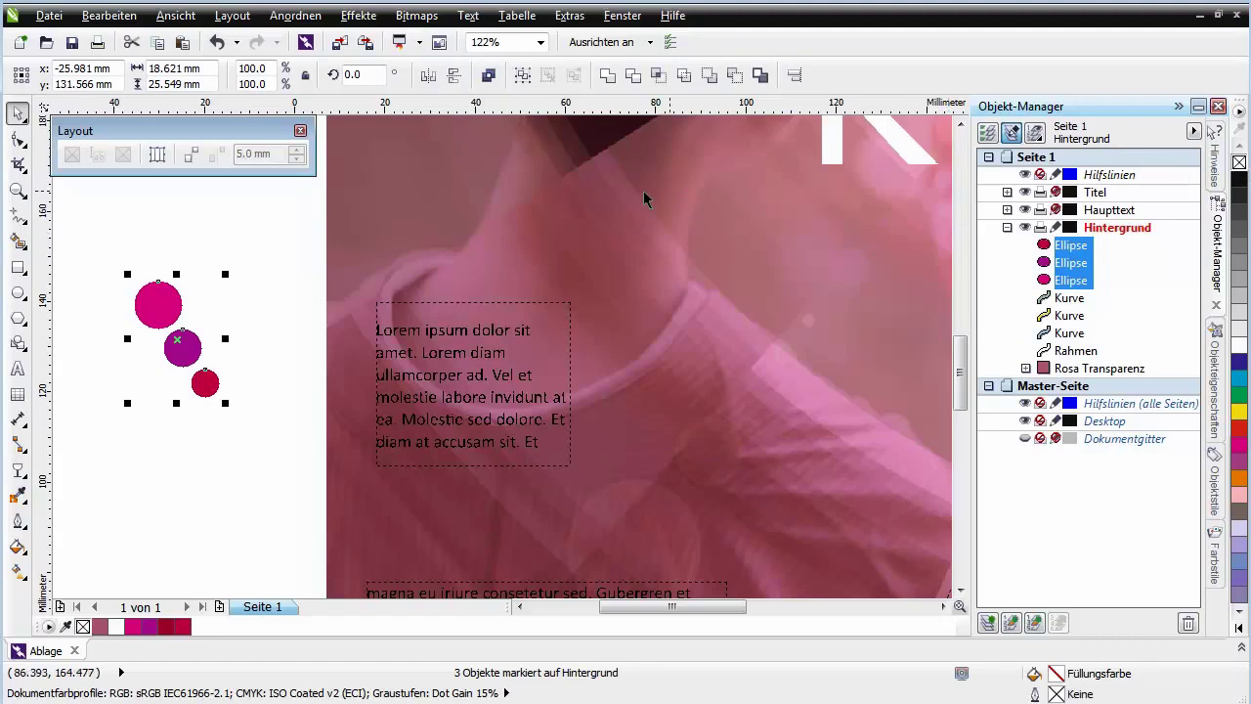
{"action": "left_click", "coordinate": [244, 330]}
Step: Move the three circles onto the poster, spread between the two left text blocks and the shirt's shoulder area
{"action": "left_click", "coordinate": [168, 310]}
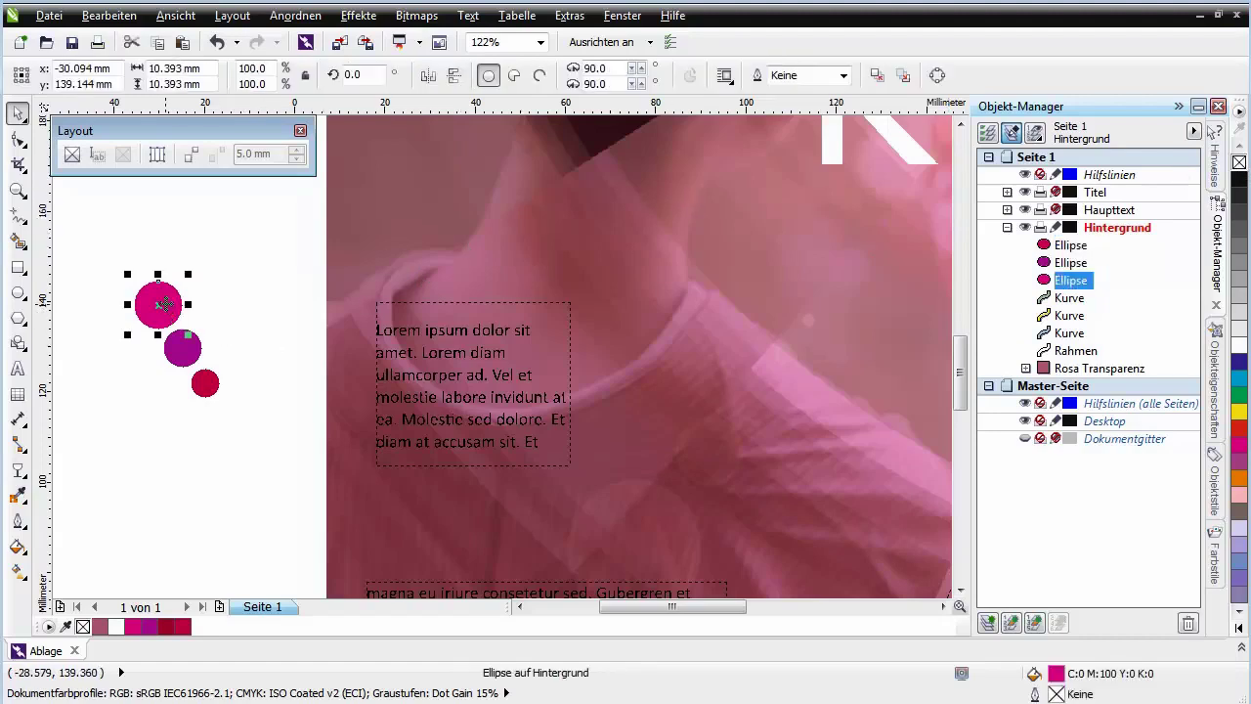
{"action": "left_click_drag", "start_coordinate": [716, 569], "coordinate": [714, 570]}
{"action": "left_click", "coordinate": [183, 348]}
{"action": "left_click_drag", "start_coordinate": [182, 348], "coordinate": [757, 481]}
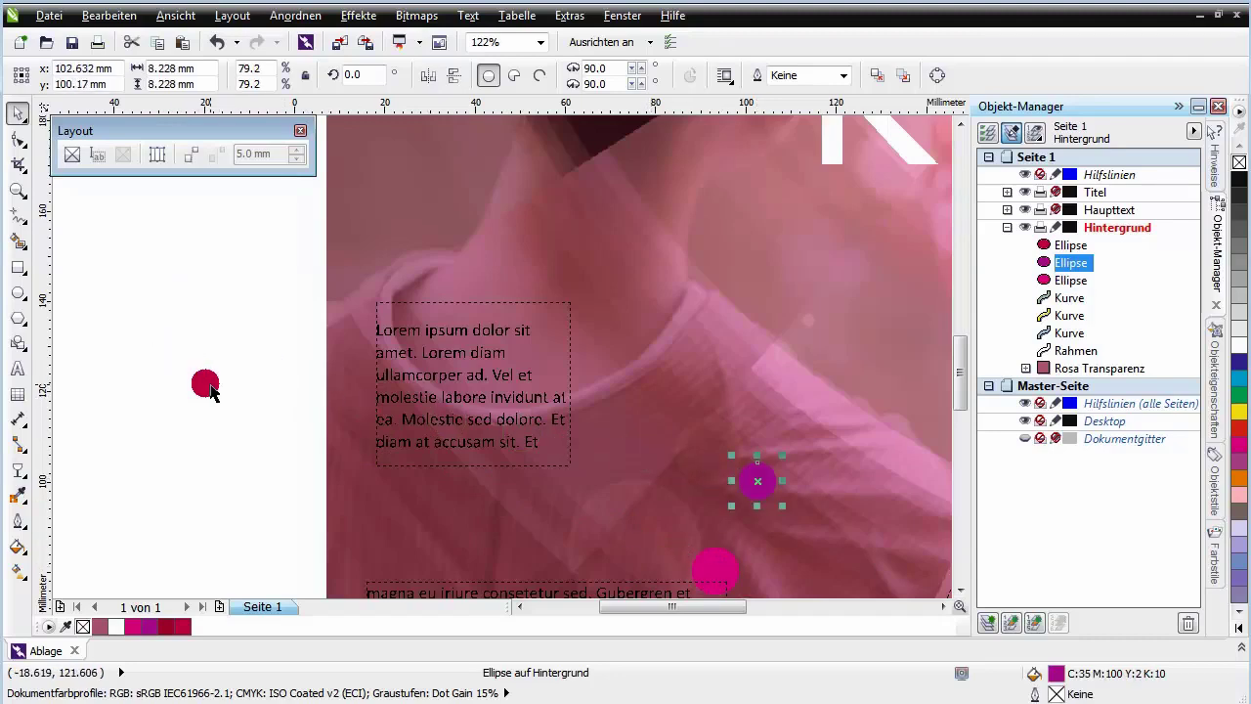
{"action": "left_click_drag", "start_coordinate": [206, 383], "coordinate": [690, 350]}
Step: Apply a uniform (Gleichmäßig) transparency of 50 to the three circles and group them
{"action": "left_click_drag", "start_coordinate": [961, 391], "coordinate": [961, 416]}
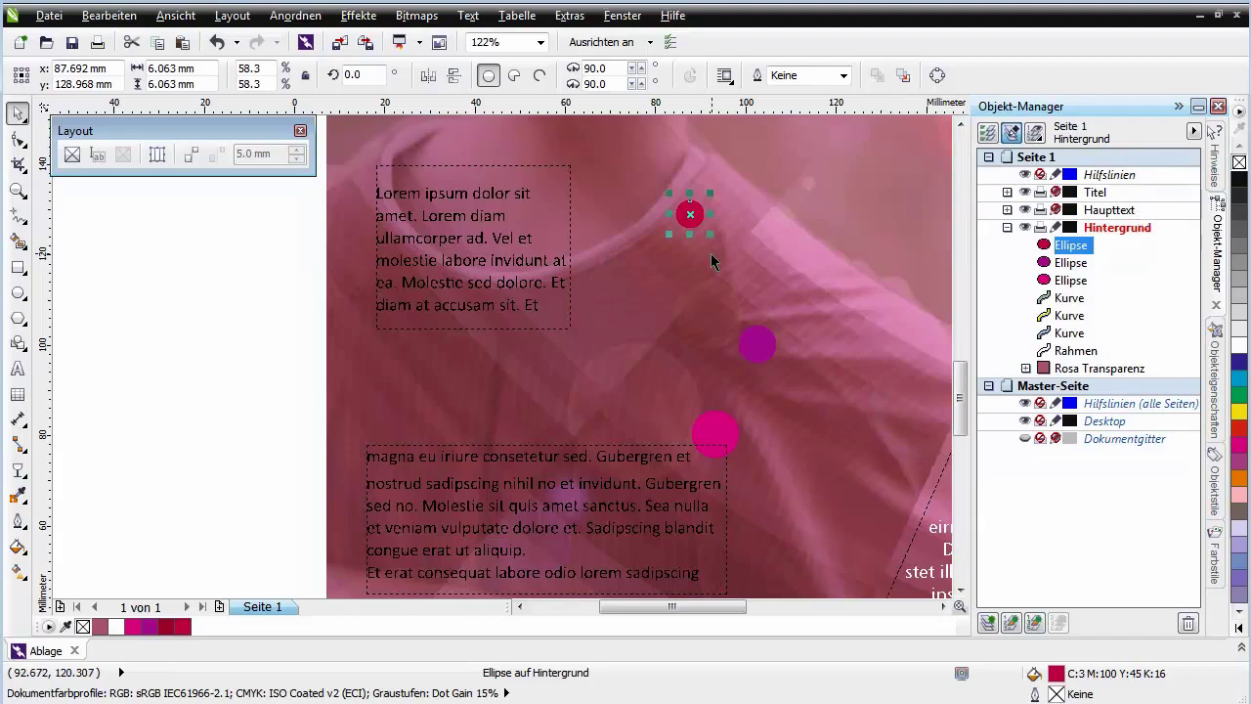
{"action": "left_click", "coordinate": [750, 342], "text": "shift"}
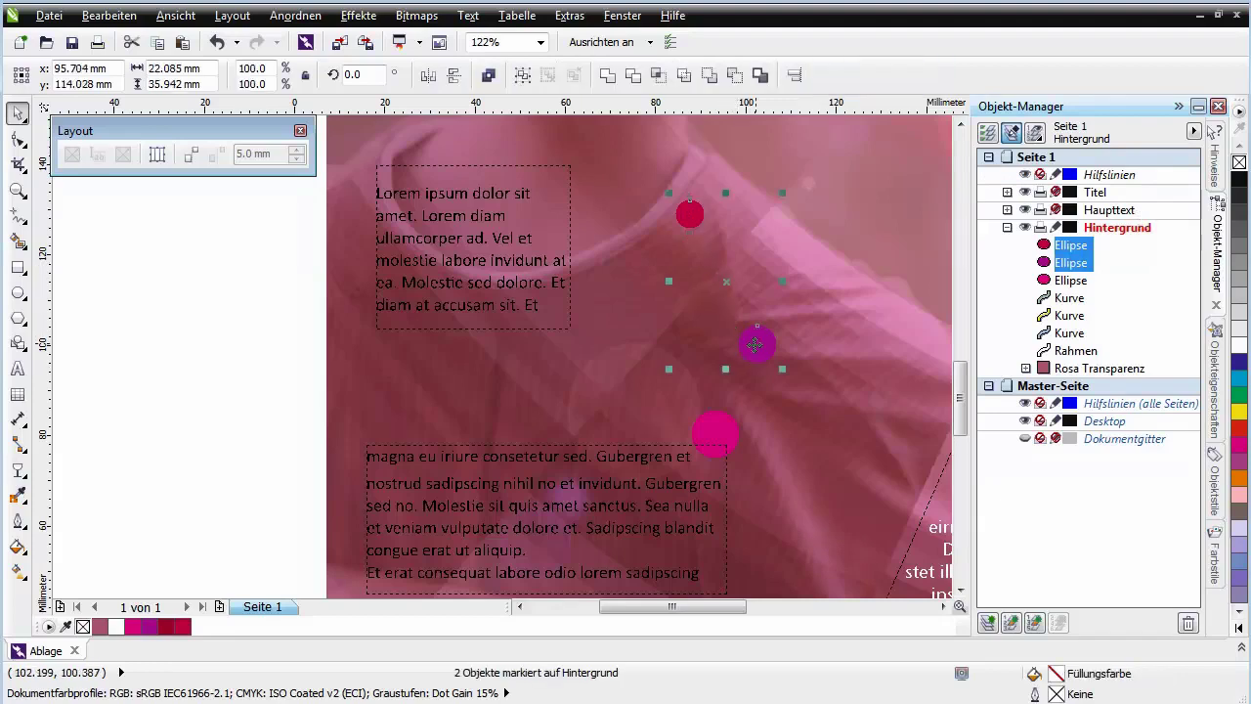
{"action": "left_click", "coordinate": [733, 437], "text": "shift"}
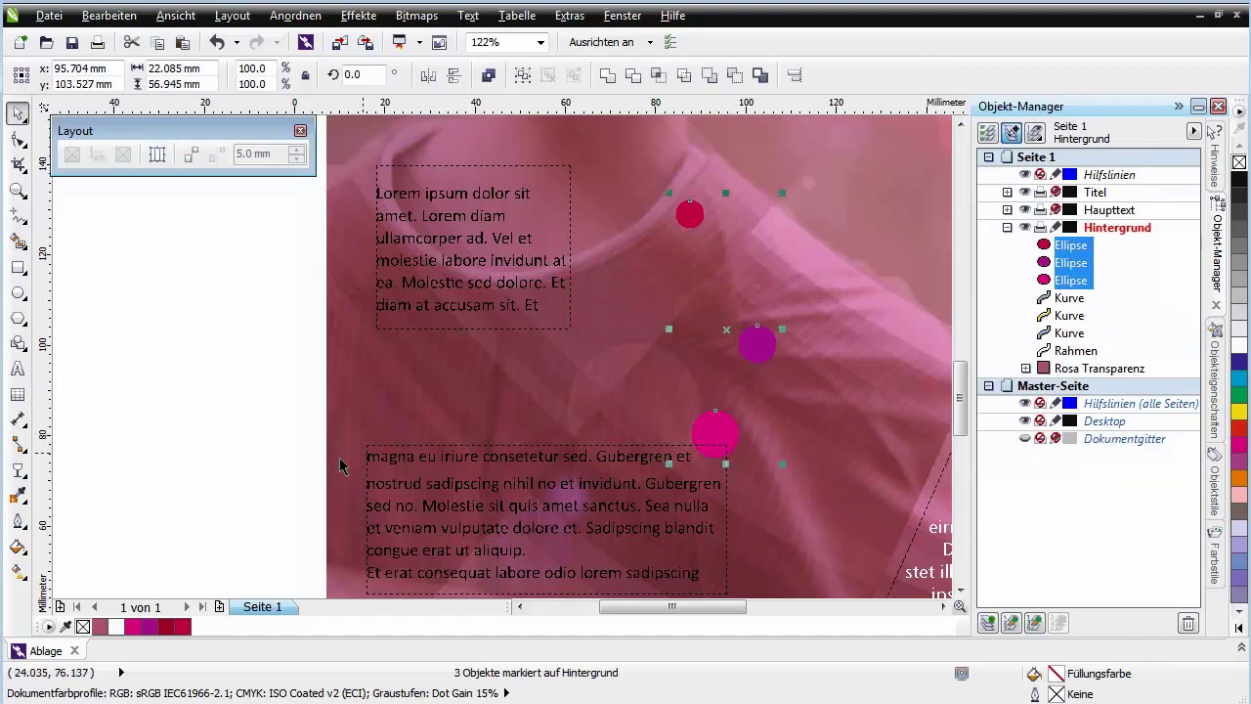
{"action": "left_click", "coordinate": [20, 475]}
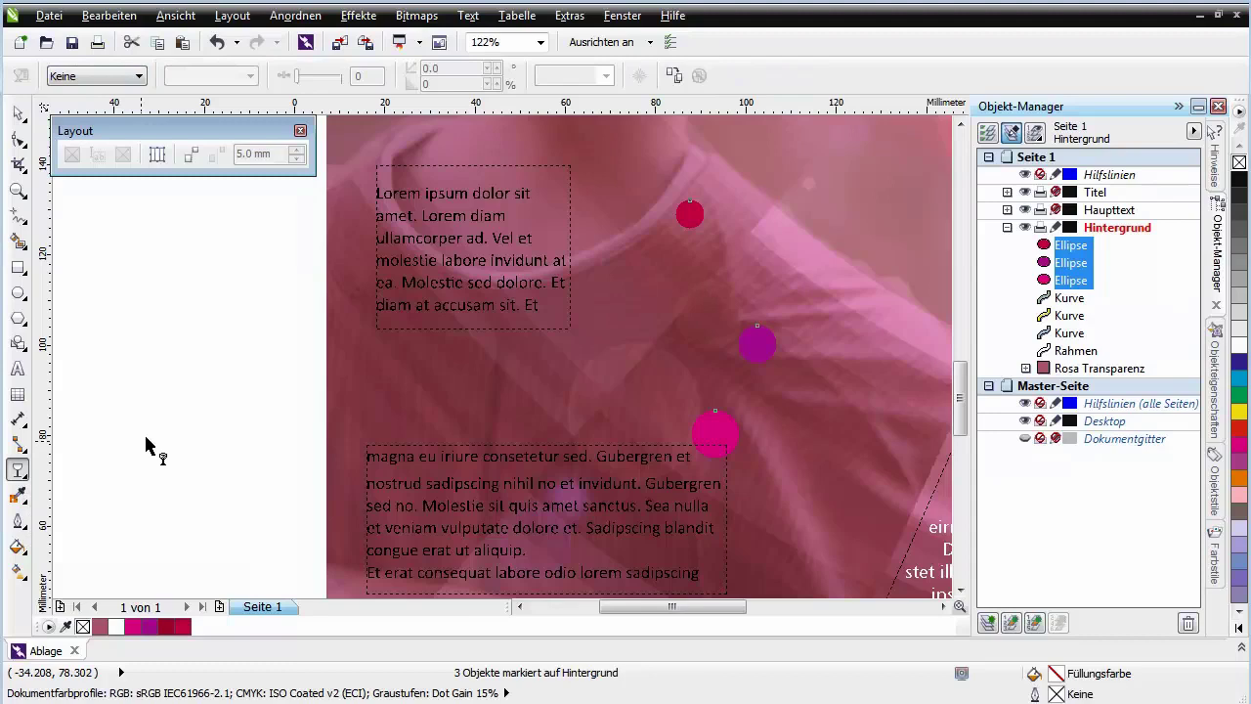
{"action": "left_click", "coordinate": [138, 77]}
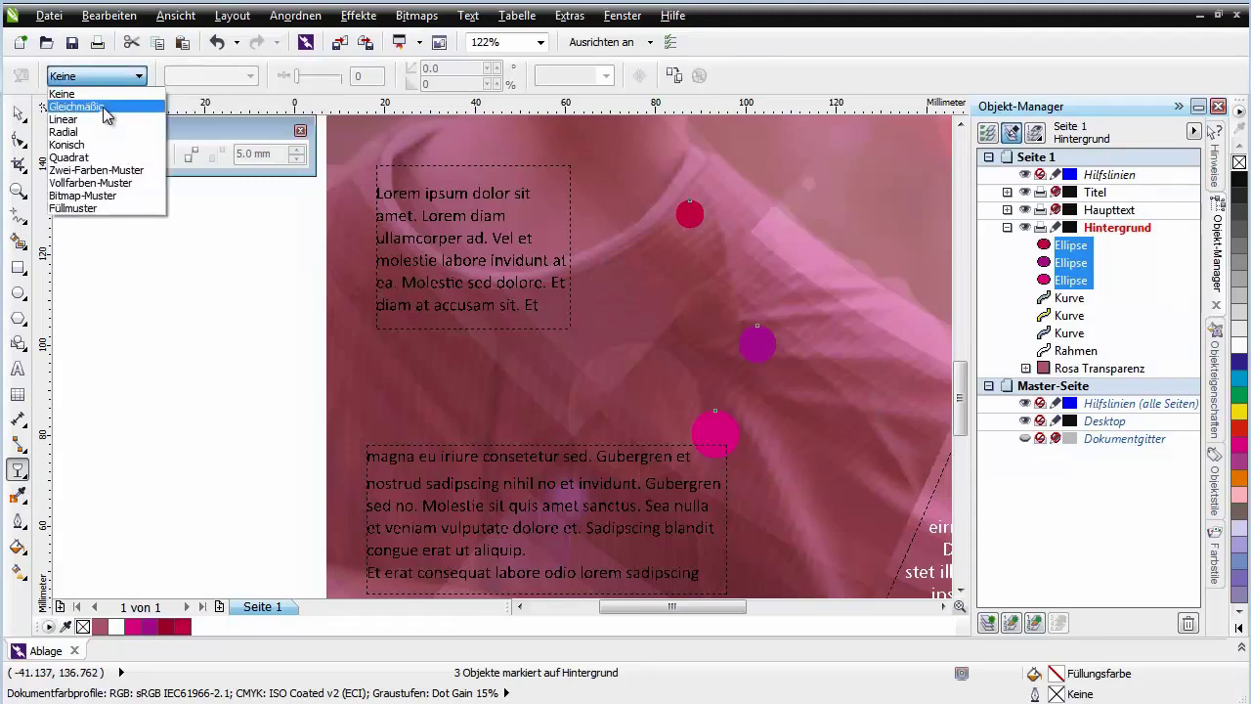
{"action": "left_click", "coordinate": [108, 116]}
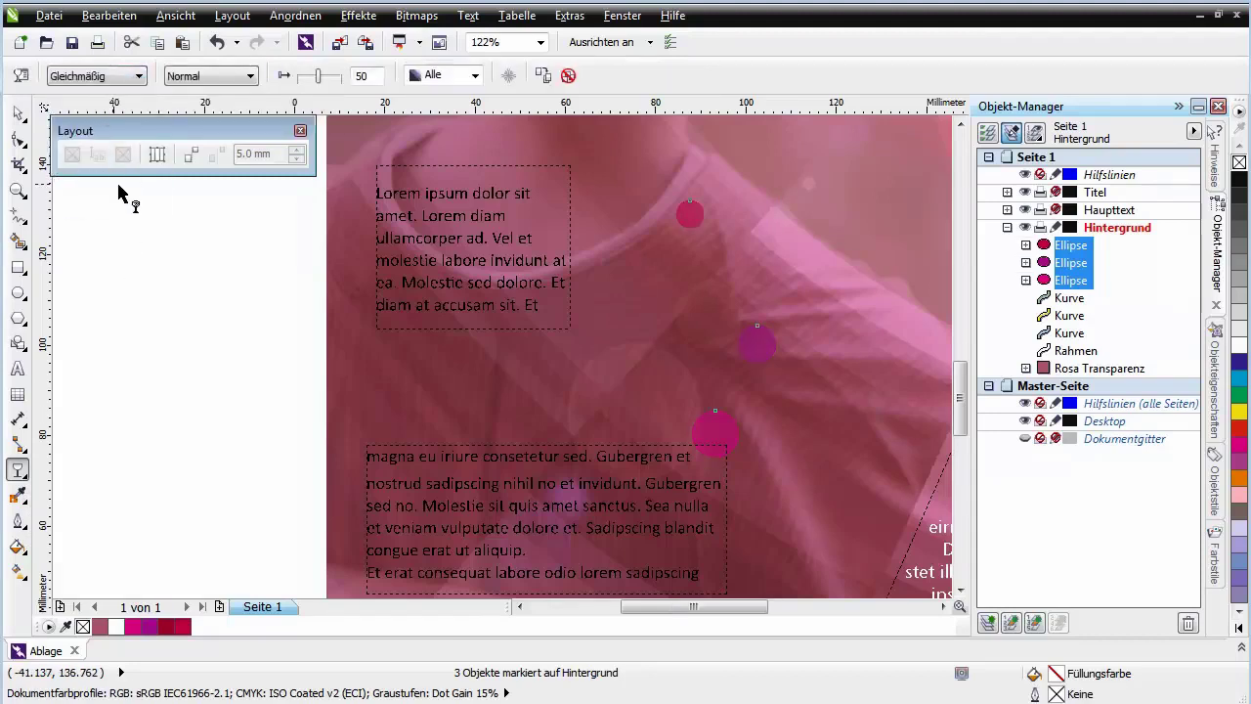
{"action": "key", "text": "space"}
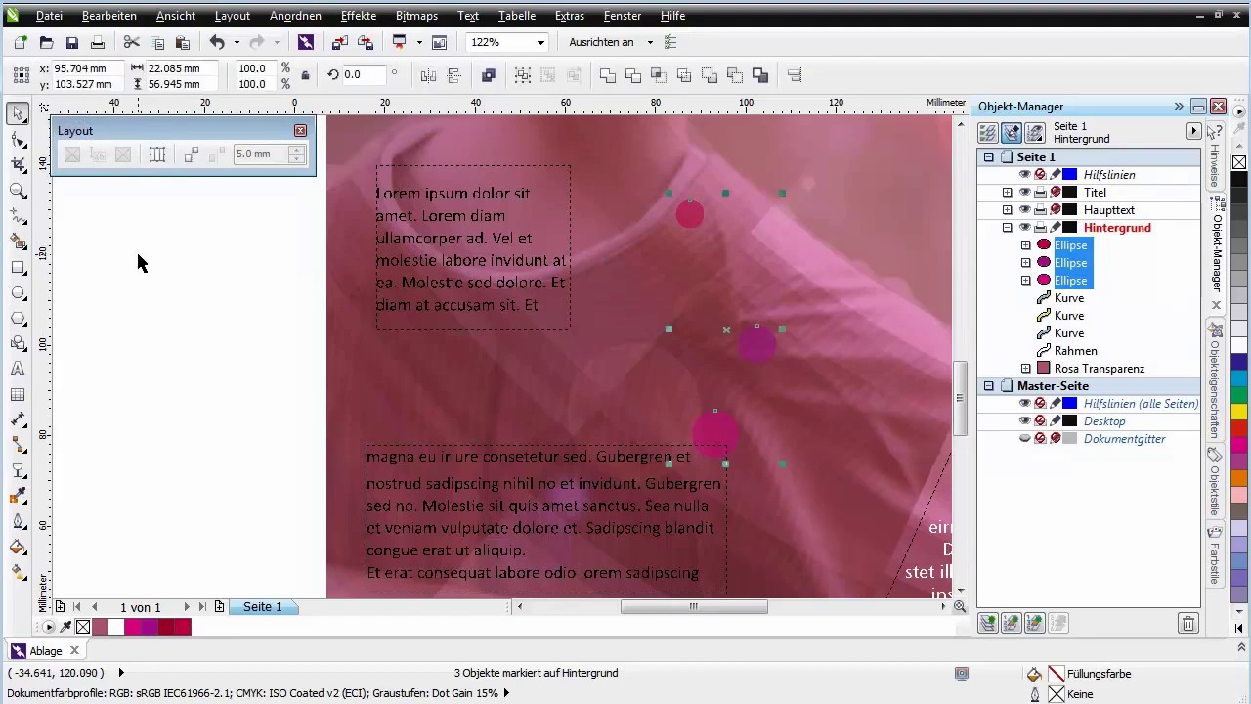
{"action": "key", "text": "shift+F4"}
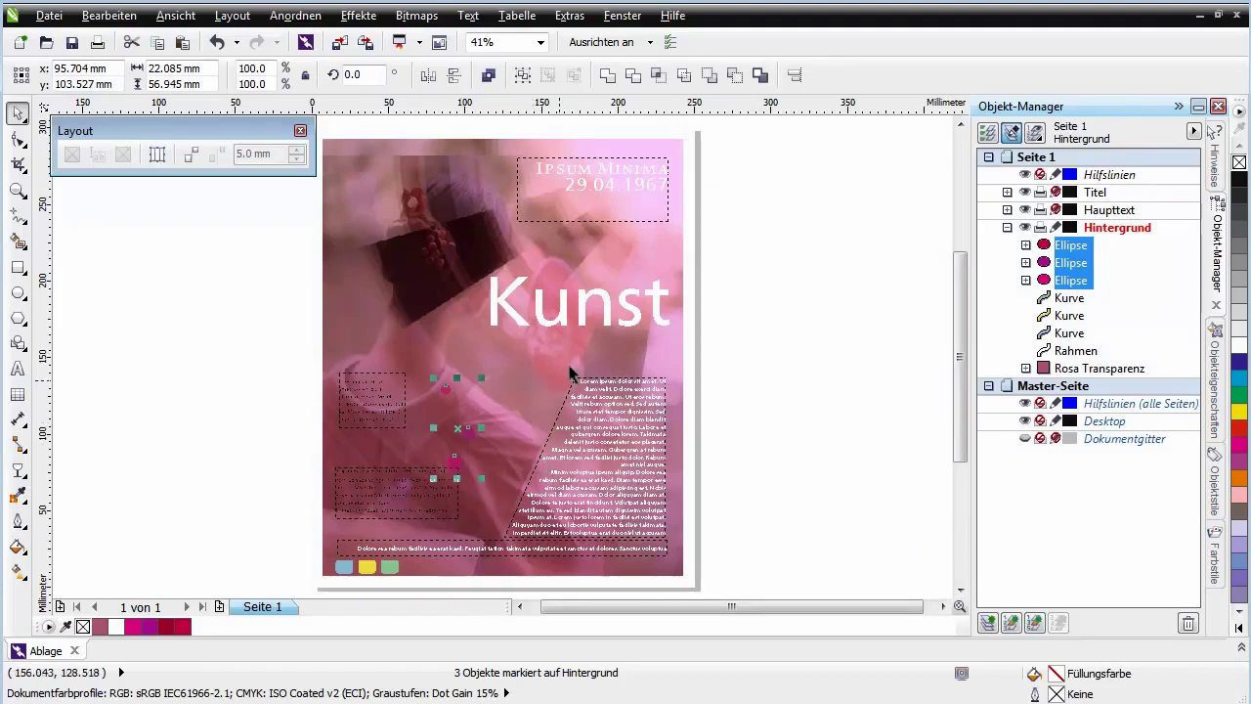
{"action": "left_click", "coordinate": [524, 78]}
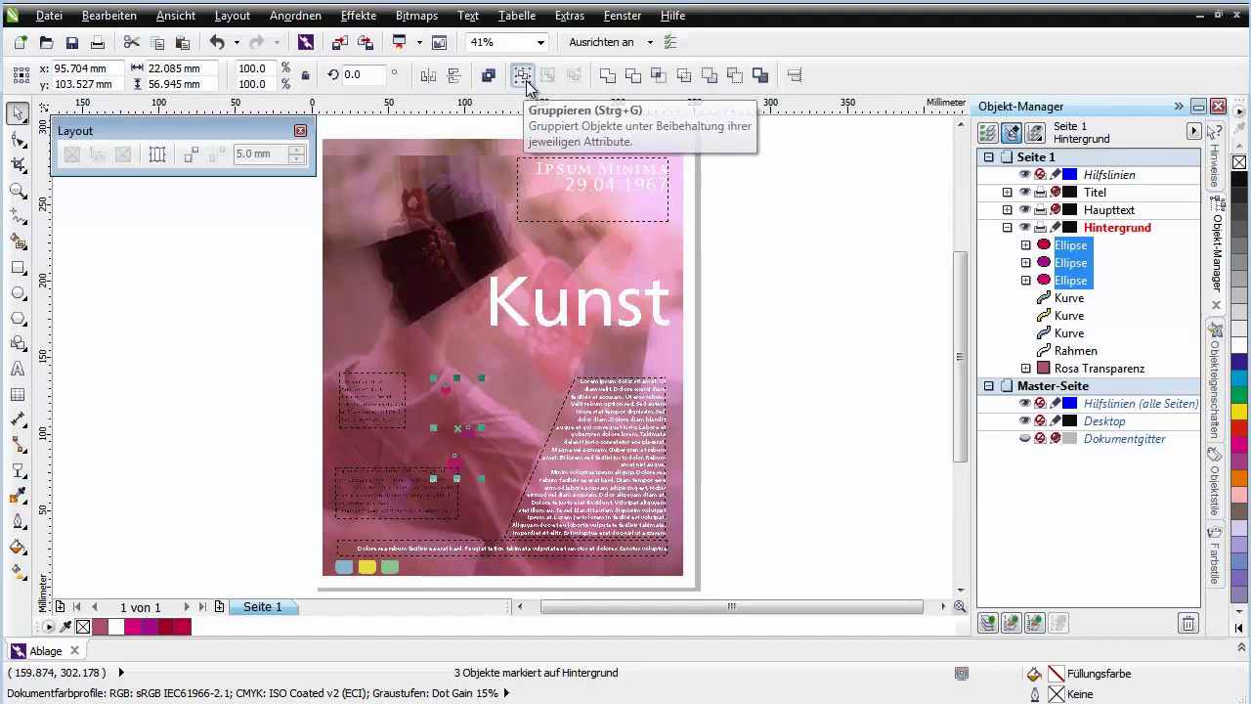
Step: Show the Farbstile settings and clear the selection of the circle group
{"action": "left_click", "coordinate": [572, 16]}
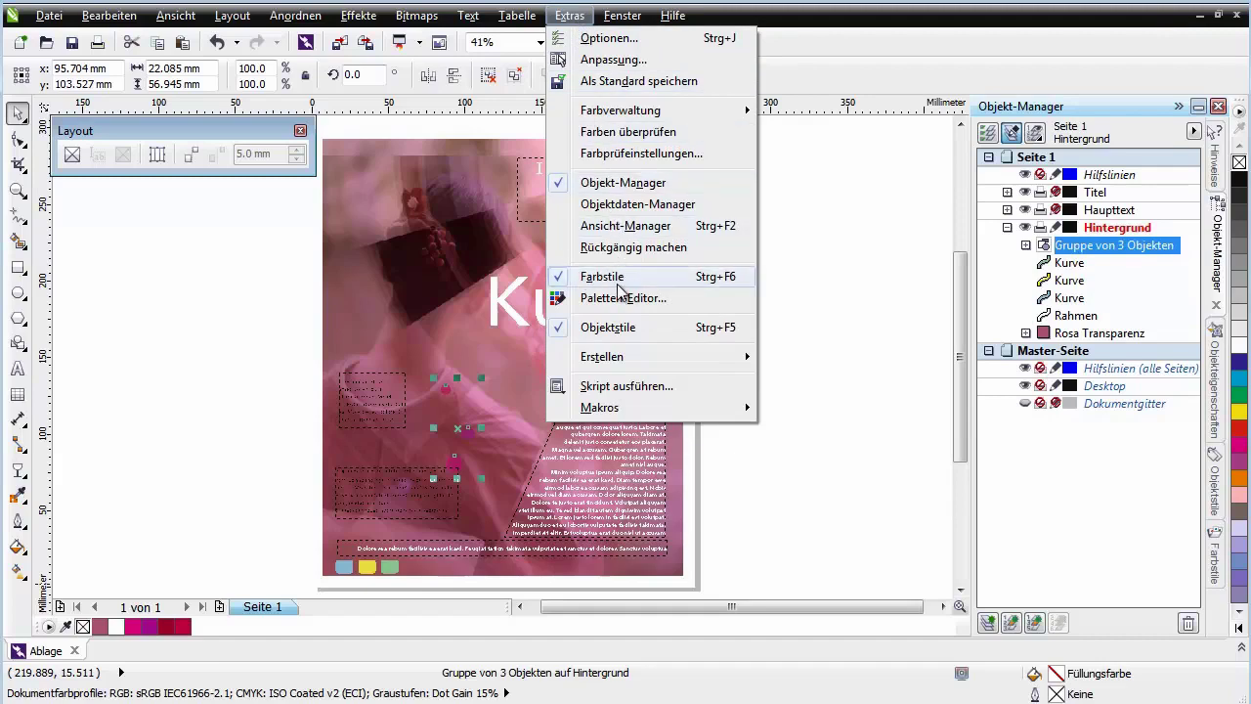
{"action": "left_click", "coordinate": [1220, 554]}
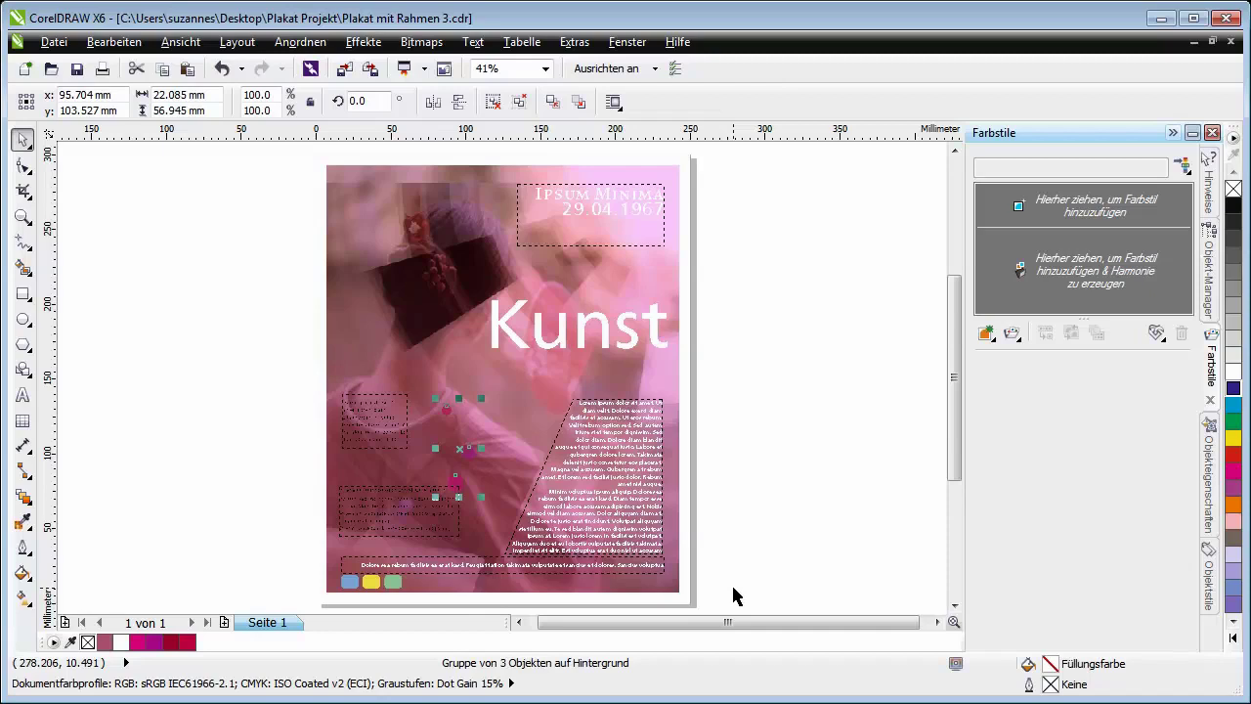
{"action": "left_click", "coordinate": [737, 597]}
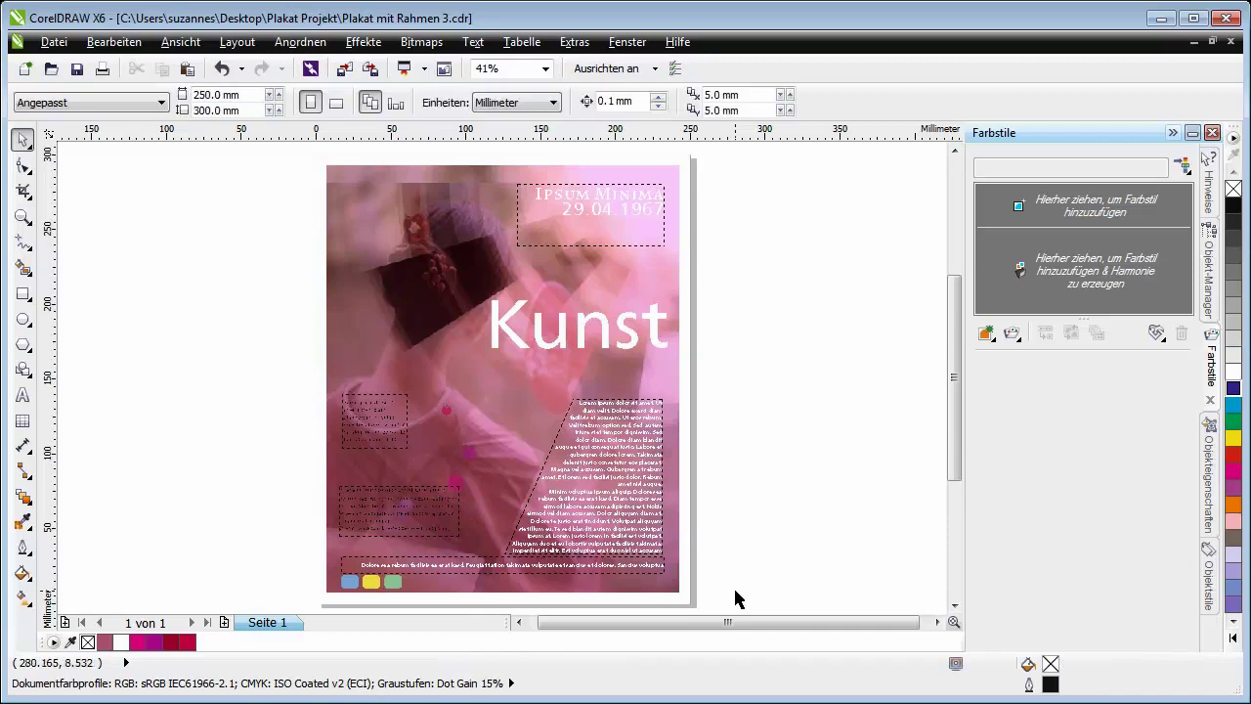
Step: Group all objects of the three logos at the bottom of the poster
{"action": "key", "text": "z"}
{"action": "left_click_drag", "start_coordinate": [286, 534], "coordinate": [430, 581]}
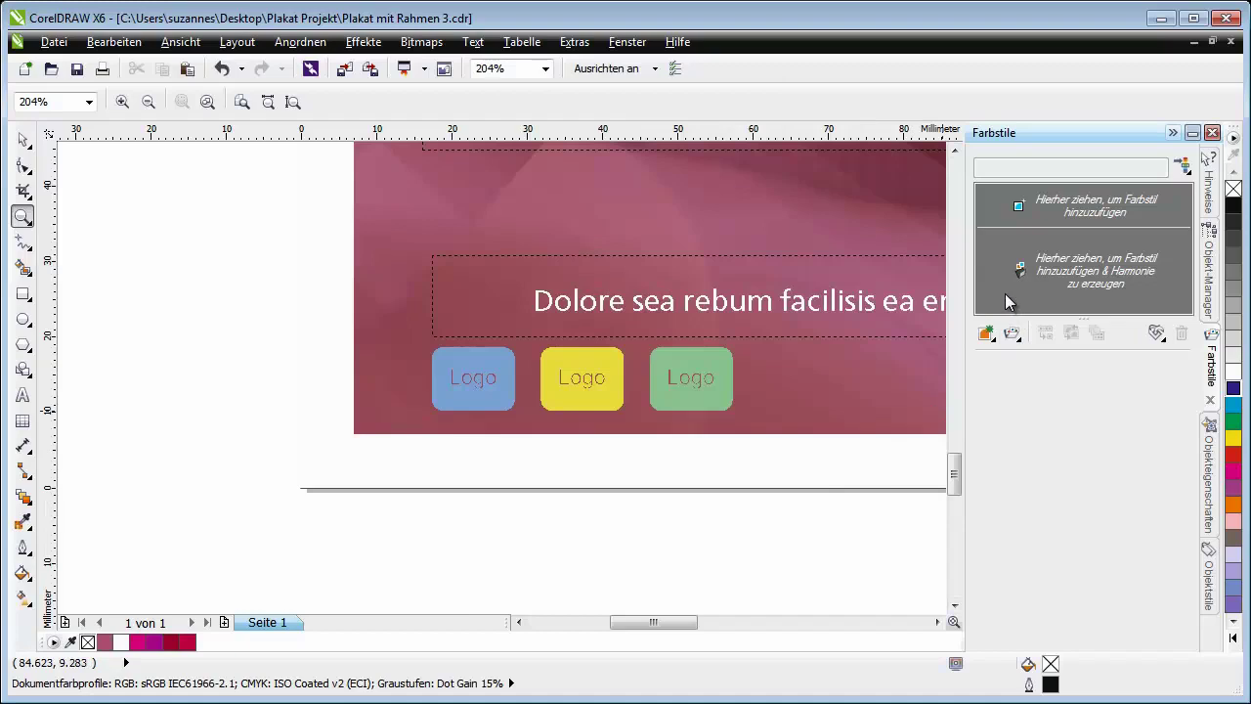
{"action": "key", "text": "space"}
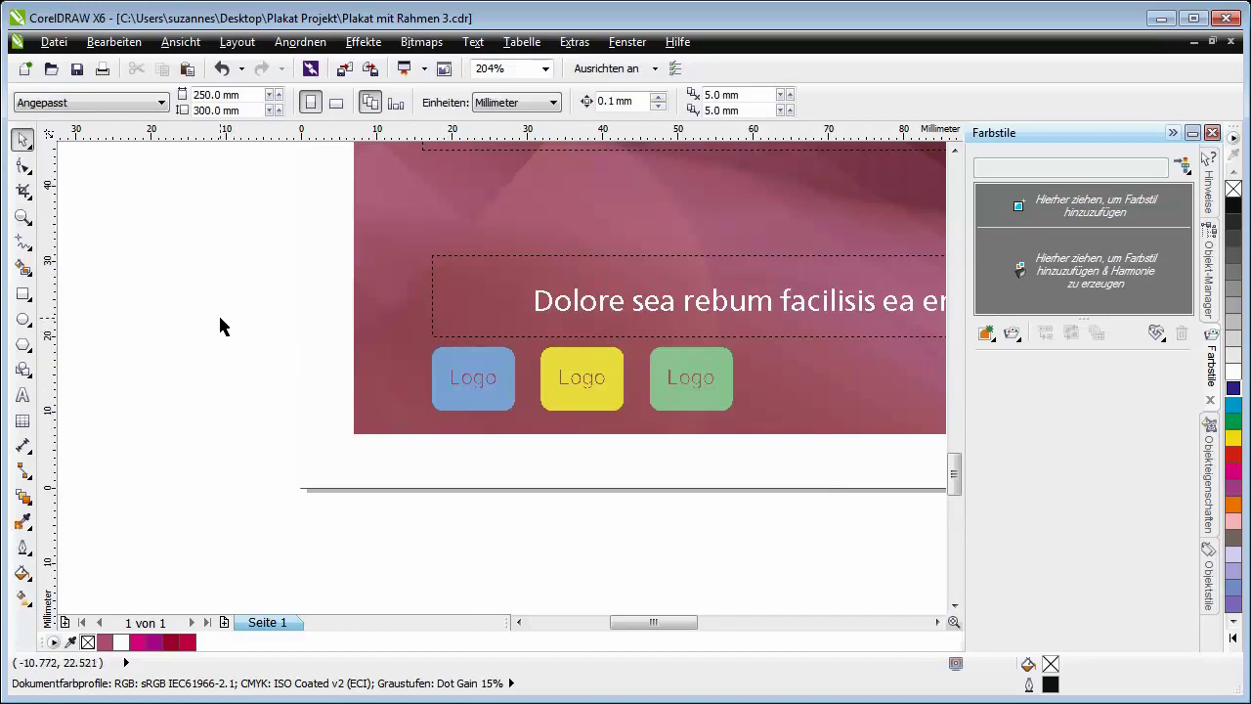
{"action": "left_click_drag", "start_coordinate": [222, 322], "coordinate": [754, 435]}
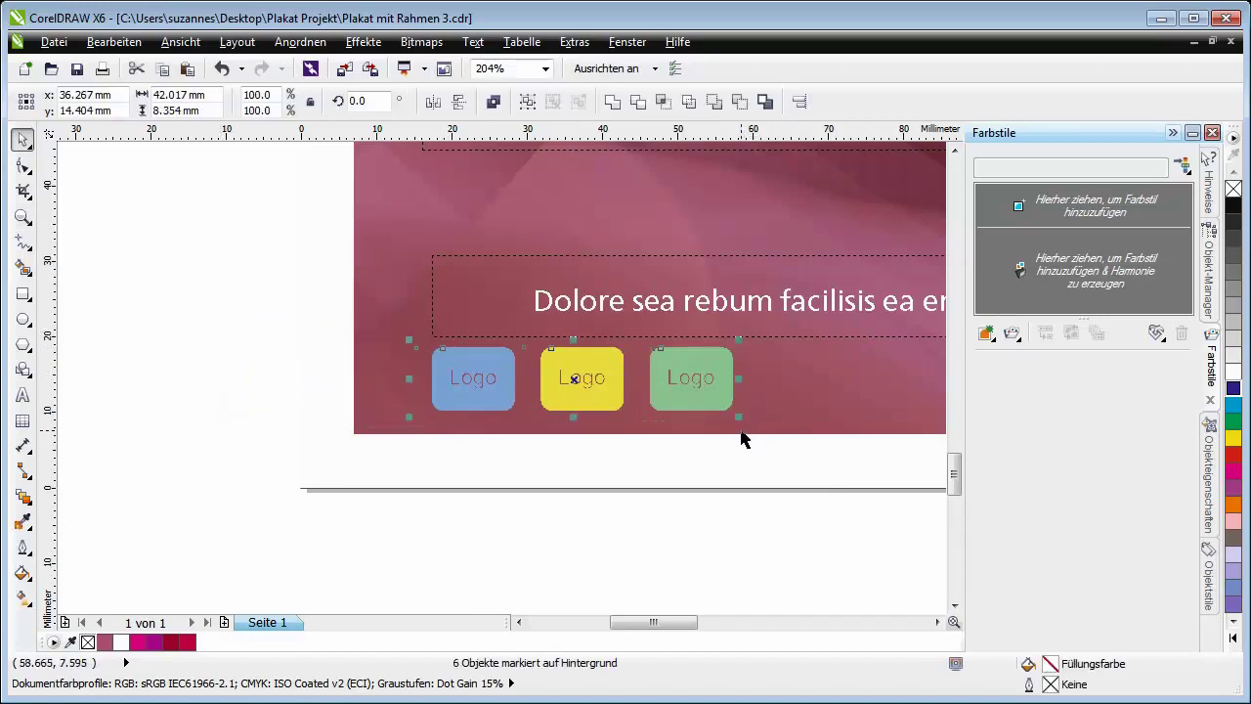
{"action": "left_click", "coordinate": [526, 99]}
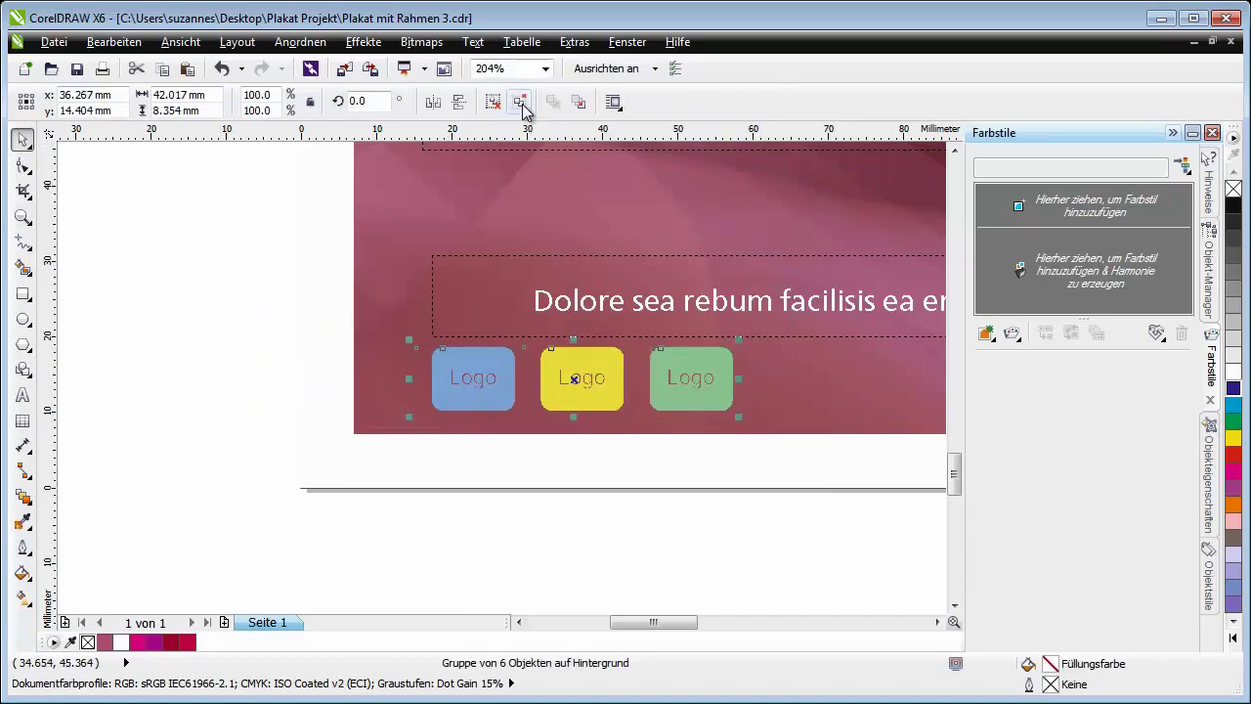
Step: Add the page-sized frame to the logo group selection and create colour styles from their object fills, grouped into 1 harmony
{"action": "left_click", "coordinate": [347, 465], "text": "shift"}
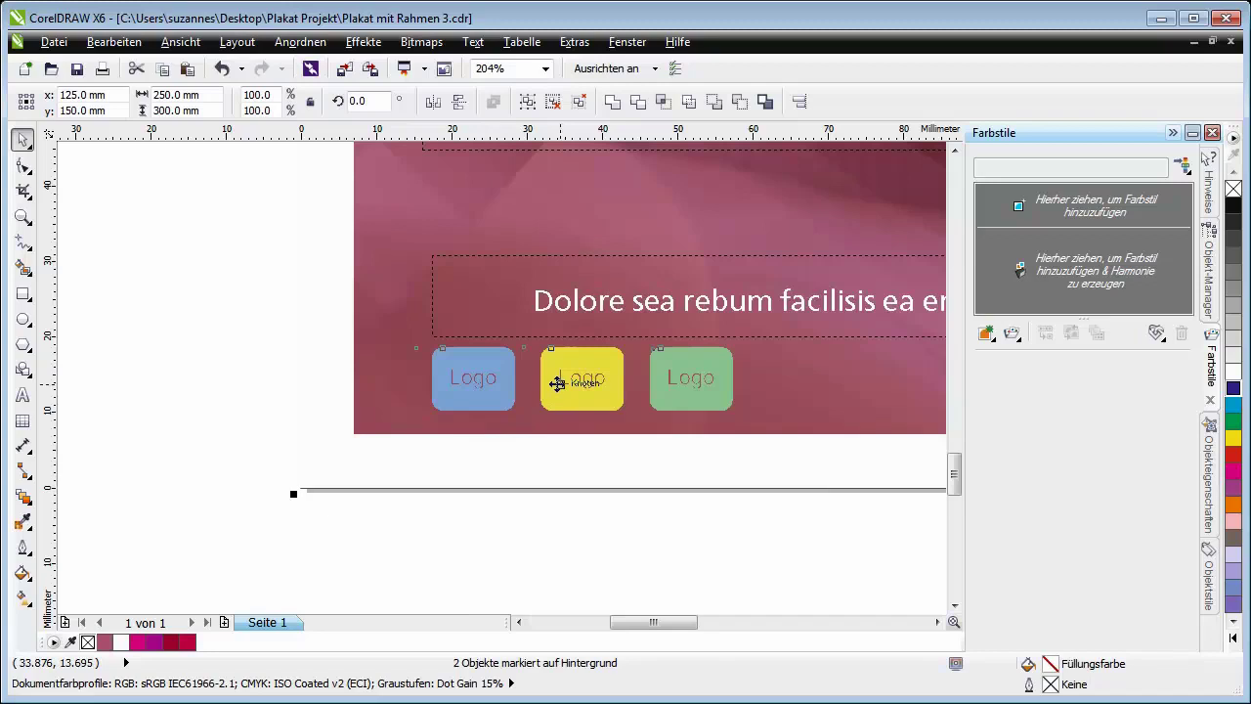
{"action": "left_click_drag", "start_coordinate": [556, 383], "coordinate": [997, 281]}
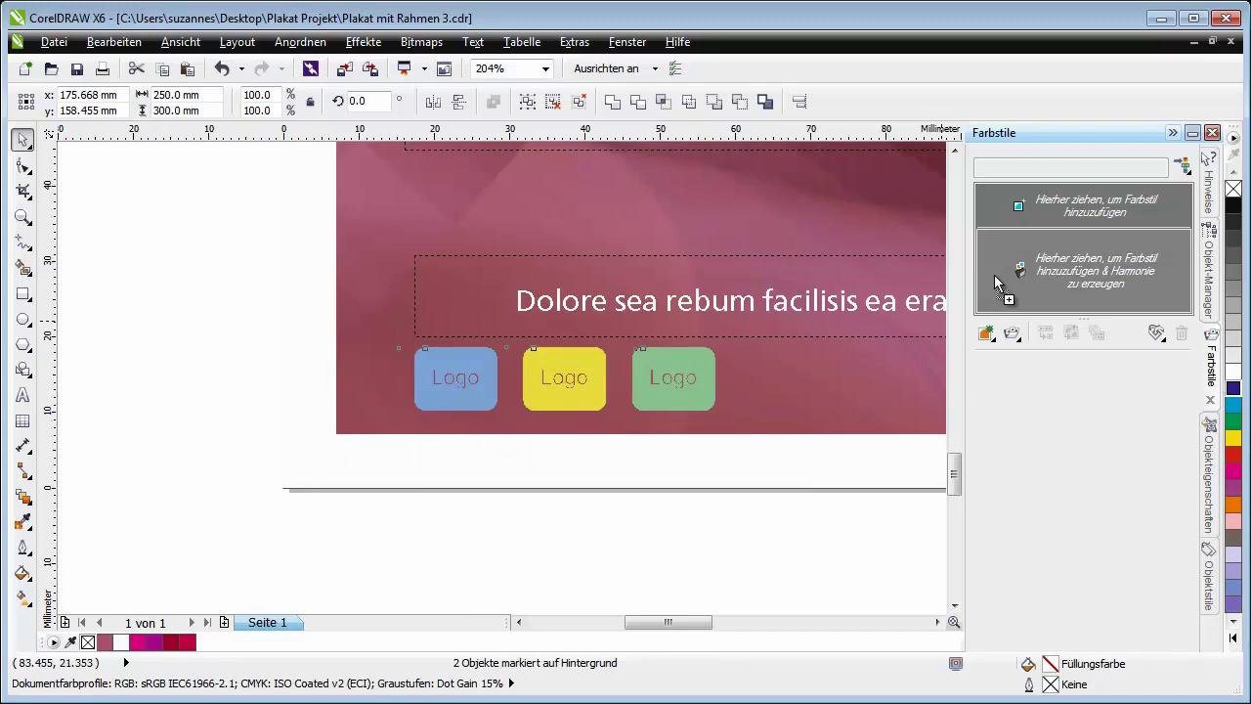
{"action": "left_click_drag", "start_coordinate": [994, 276], "coordinate": [996, 276]}
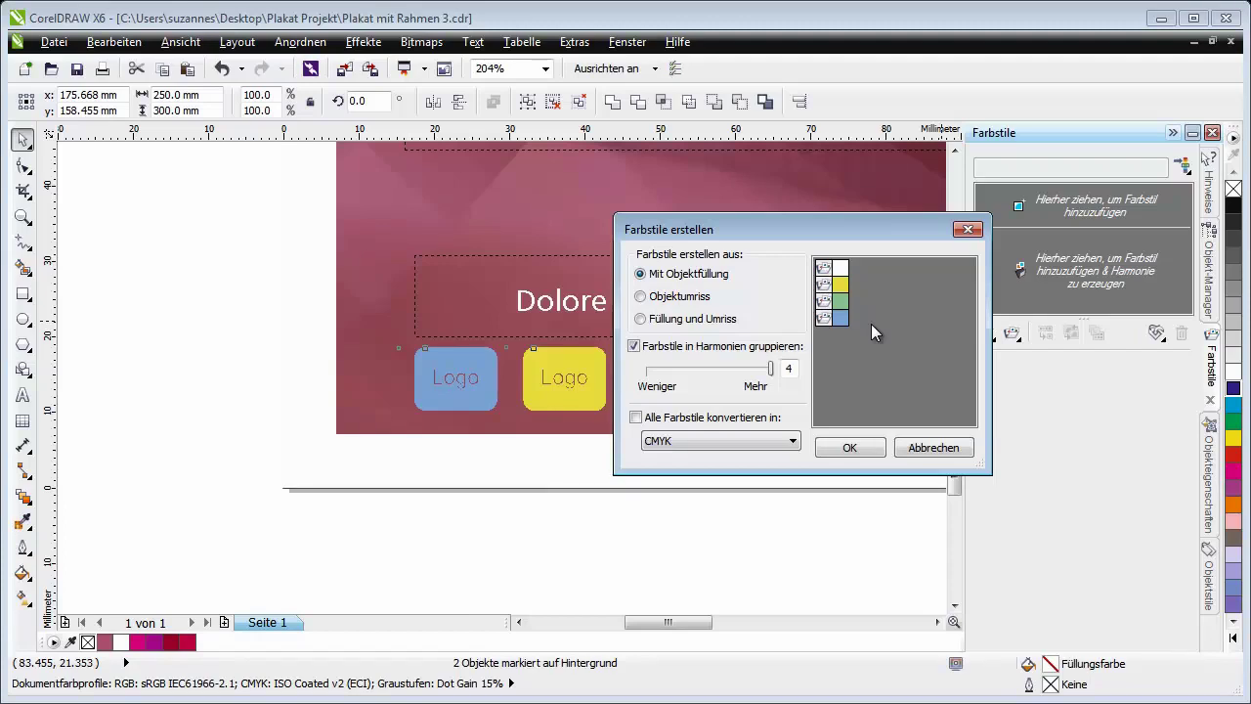
{"action": "left_click_drag", "start_coordinate": [771, 369], "coordinate": [639, 374]}
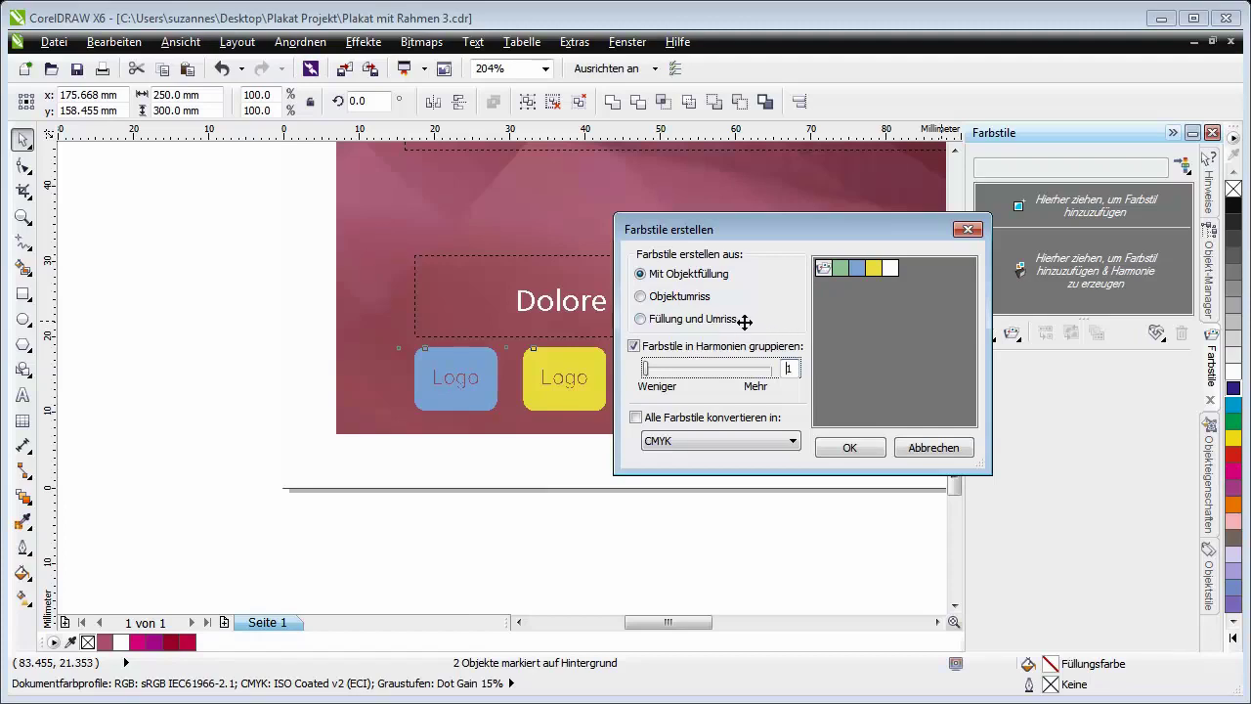
{"action": "left_click", "coordinate": [826, 441]}
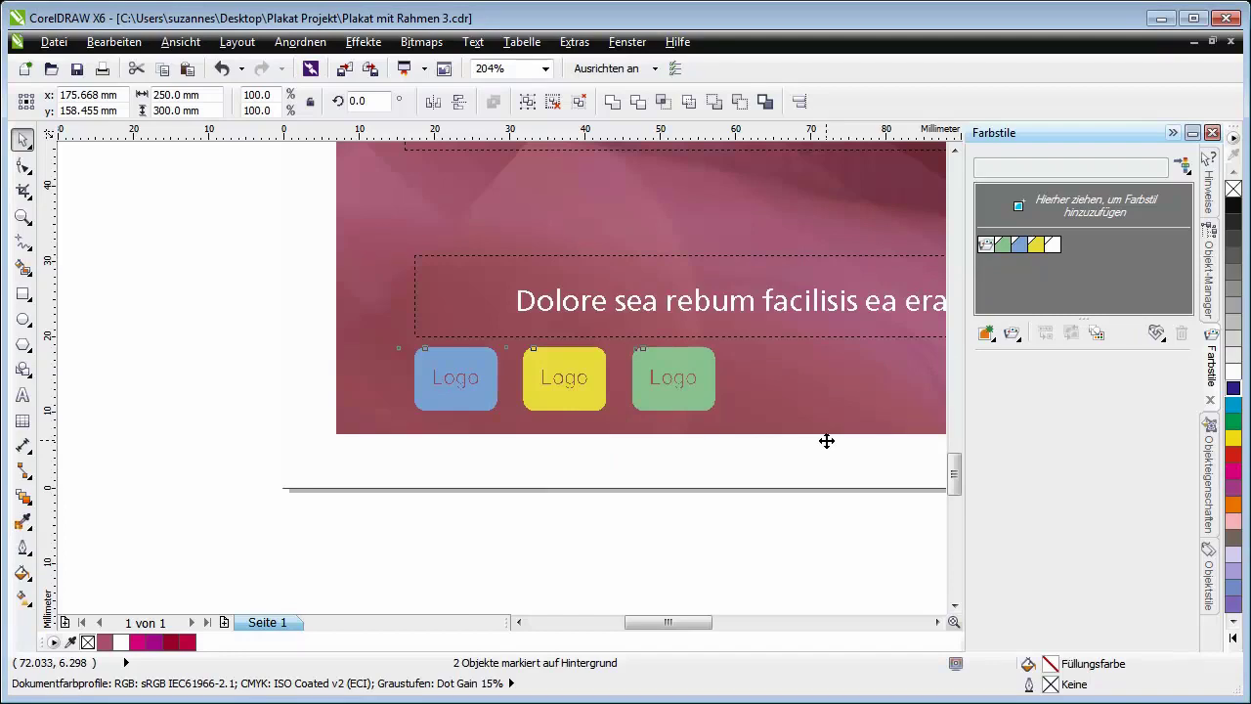
Step: Create colour styles from the object fills of the three-circle group, grouped into 1 harmony
{"action": "key", "text": "shift+F4"}
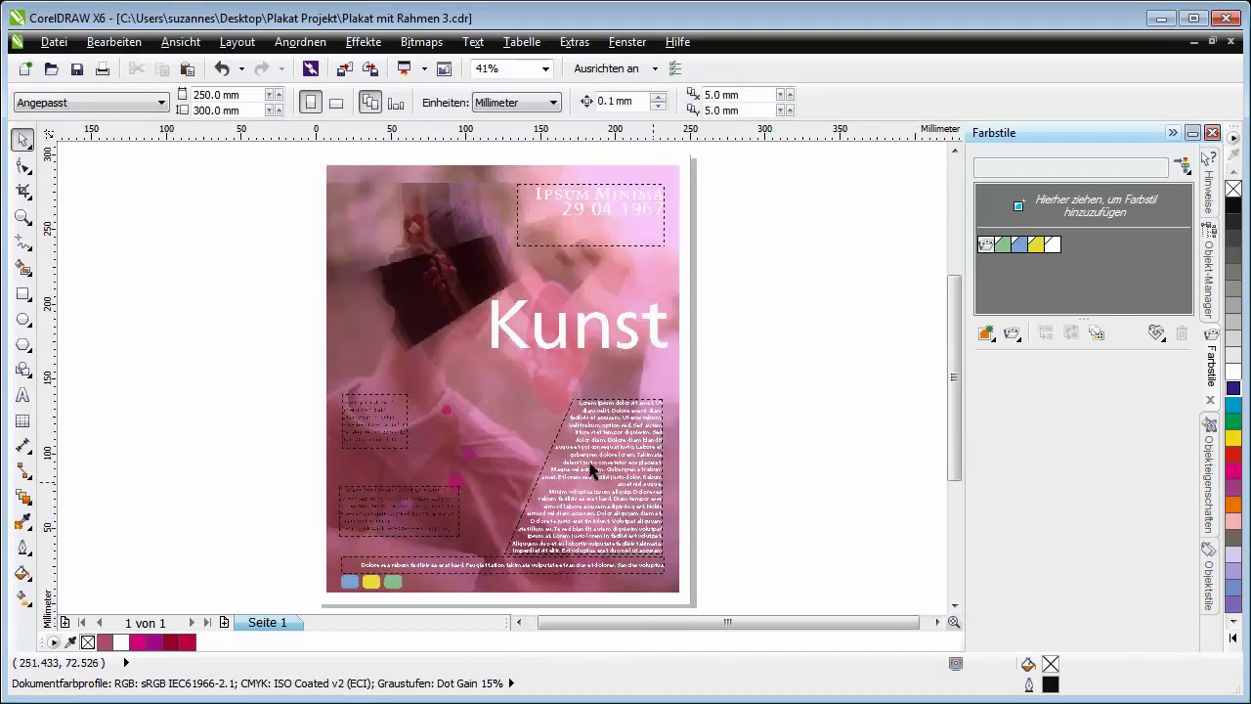
{"action": "left_click", "coordinate": [446, 409]}
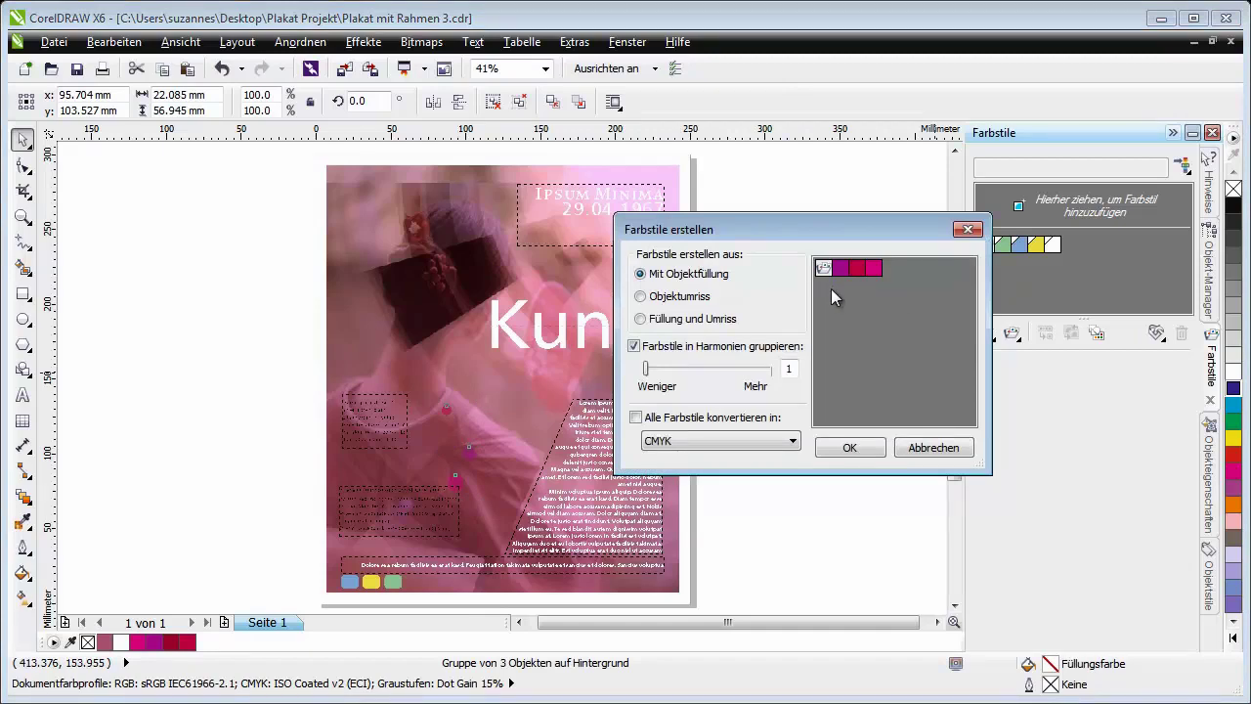
{"action": "left_click", "coordinate": [864, 450]}
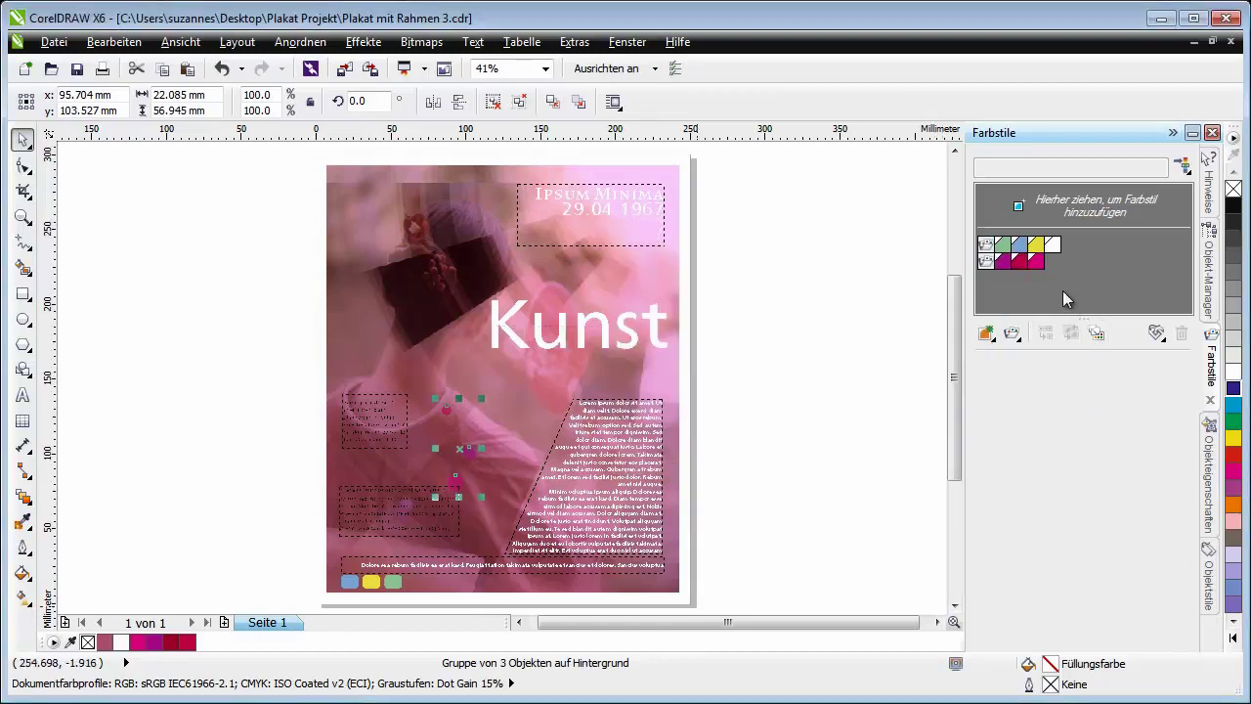
Step: Rotate the whole harmony of the logos and frame so its yellow turns orange and finally pinkish red
{"action": "left_click", "coordinate": [985, 244]}
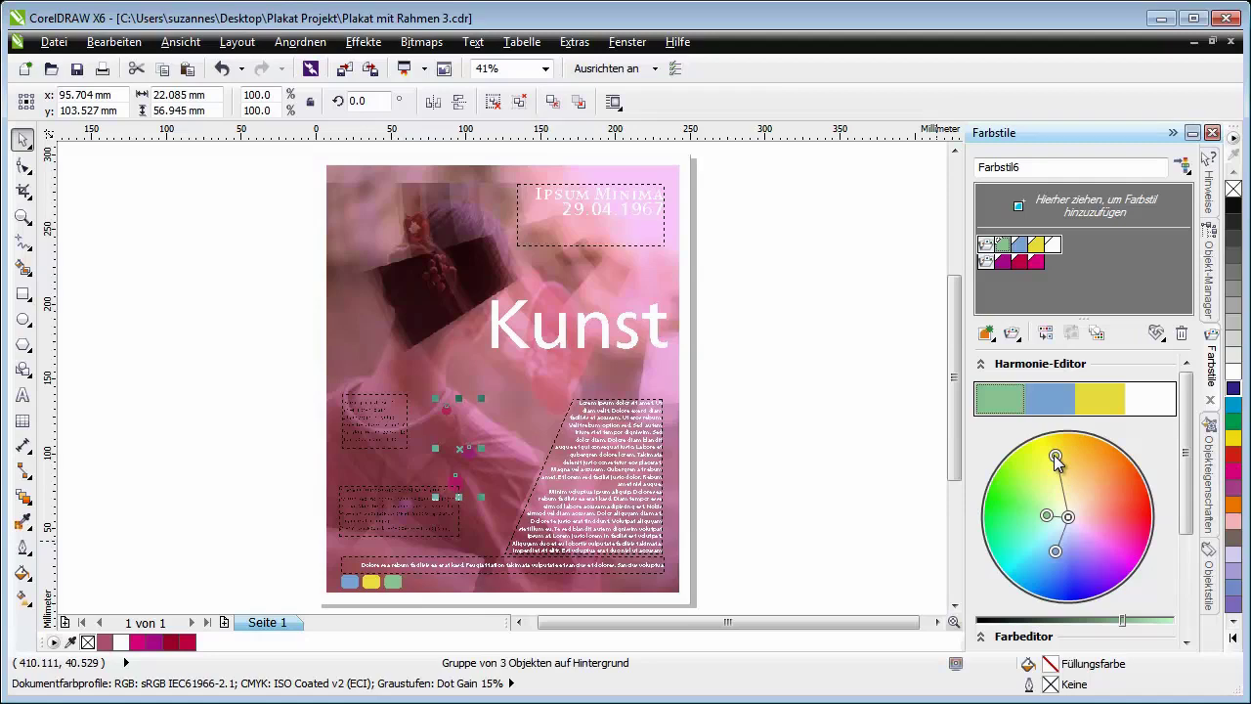
{"action": "left_click_drag", "start_coordinate": [1056, 456], "coordinate": [1111, 478]}
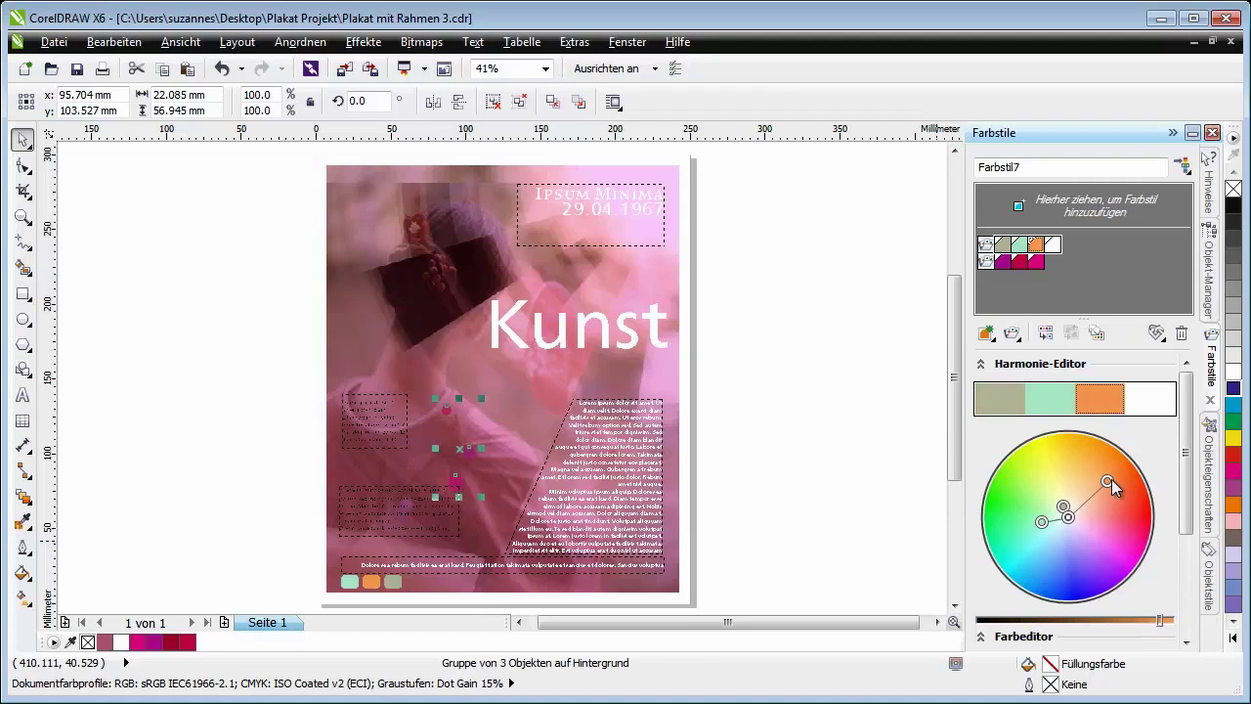
{"action": "left_click_drag", "start_coordinate": [1111, 479], "coordinate": [1124, 526]}
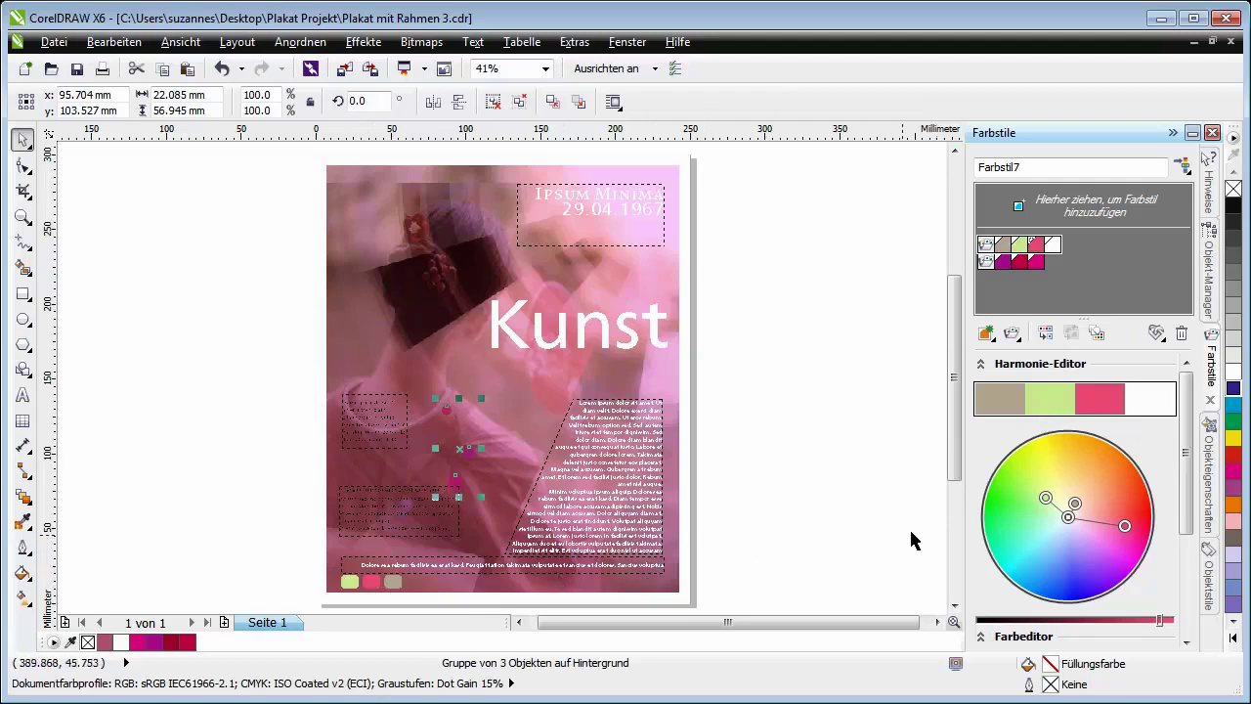
Step: Recolour only the frame's white colour style to light blue, leaving the other colours of the logo harmony alone
{"action": "left_click", "coordinate": [1069, 521]}
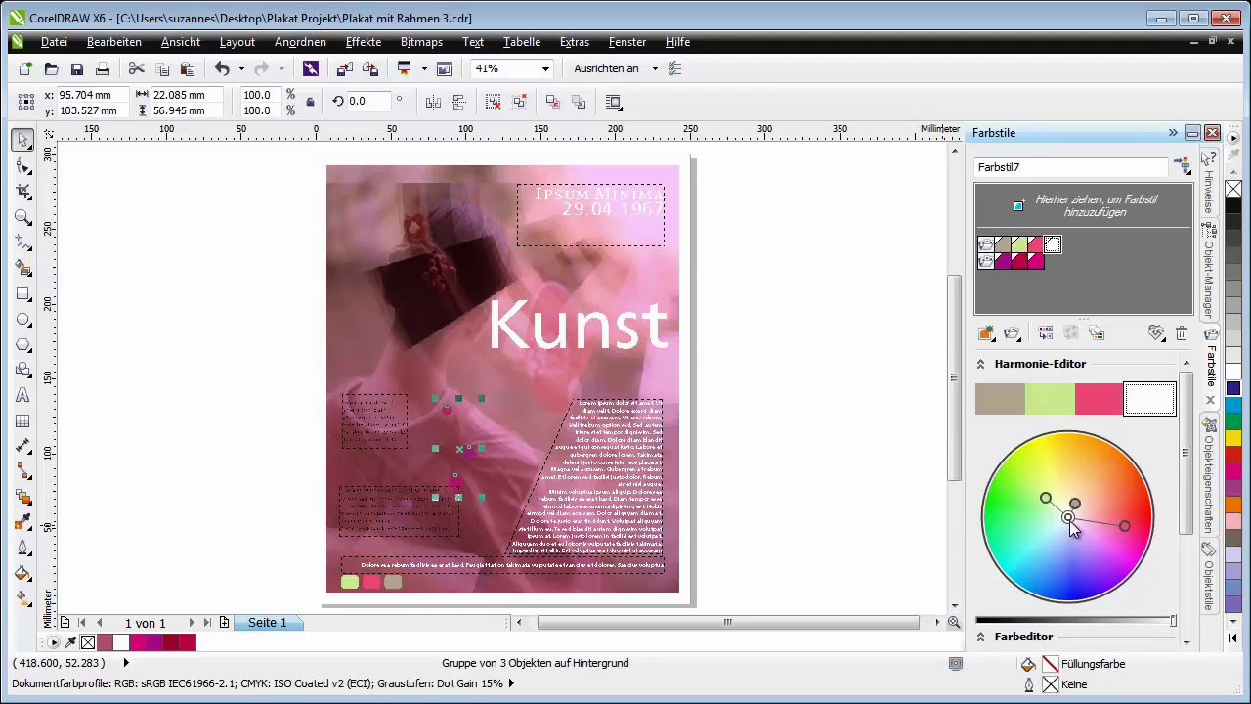
{"action": "left_click_drag", "start_coordinate": [1069, 520], "coordinate": [1035, 558]}
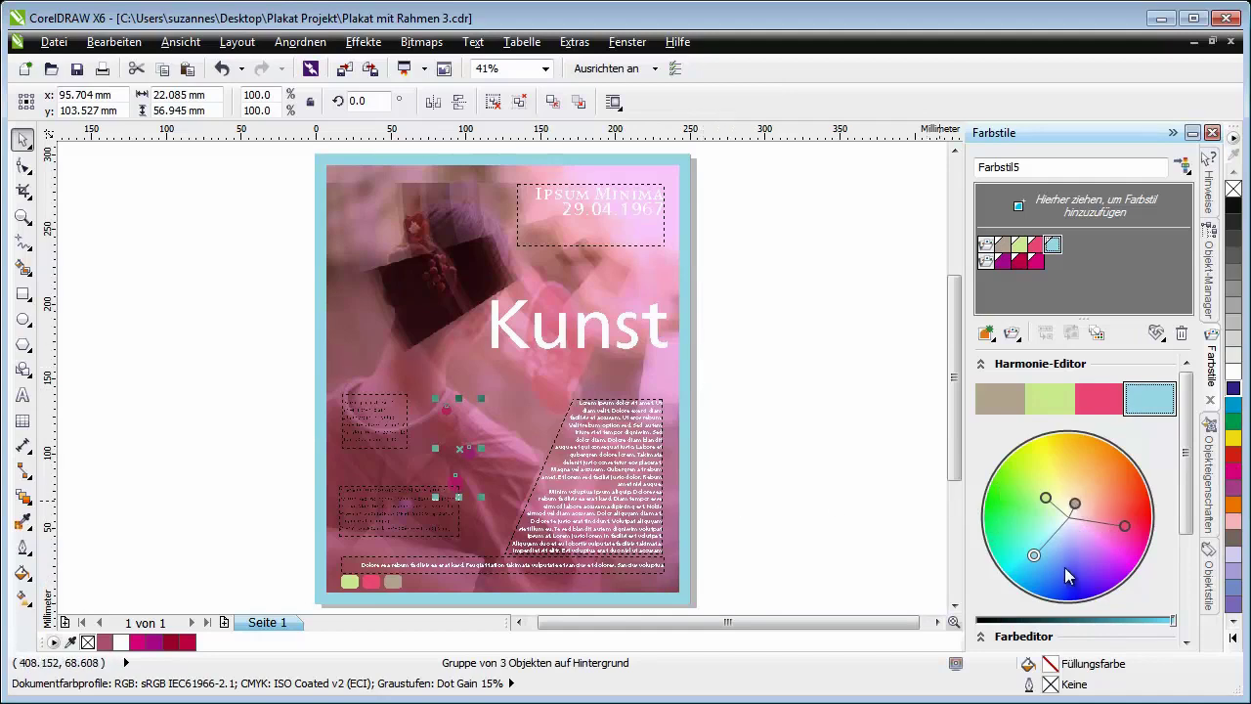
{"action": "left_click", "coordinate": [1120, 470]}
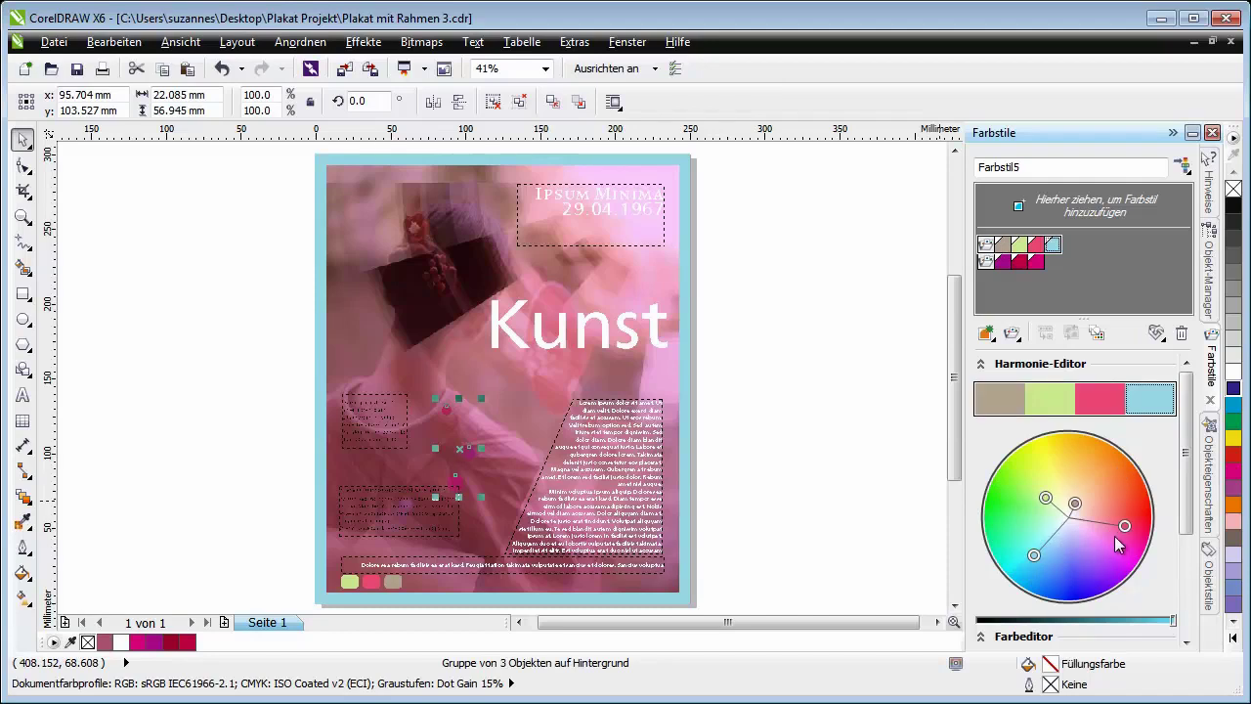
Step: Rotate the harmony so the logos are blue, golden yellow and green, and return the frame's colour style to white
{"action": "left_click_drag", "start_coordinate": [1123, 512], "coordinate": [1068, 452]}
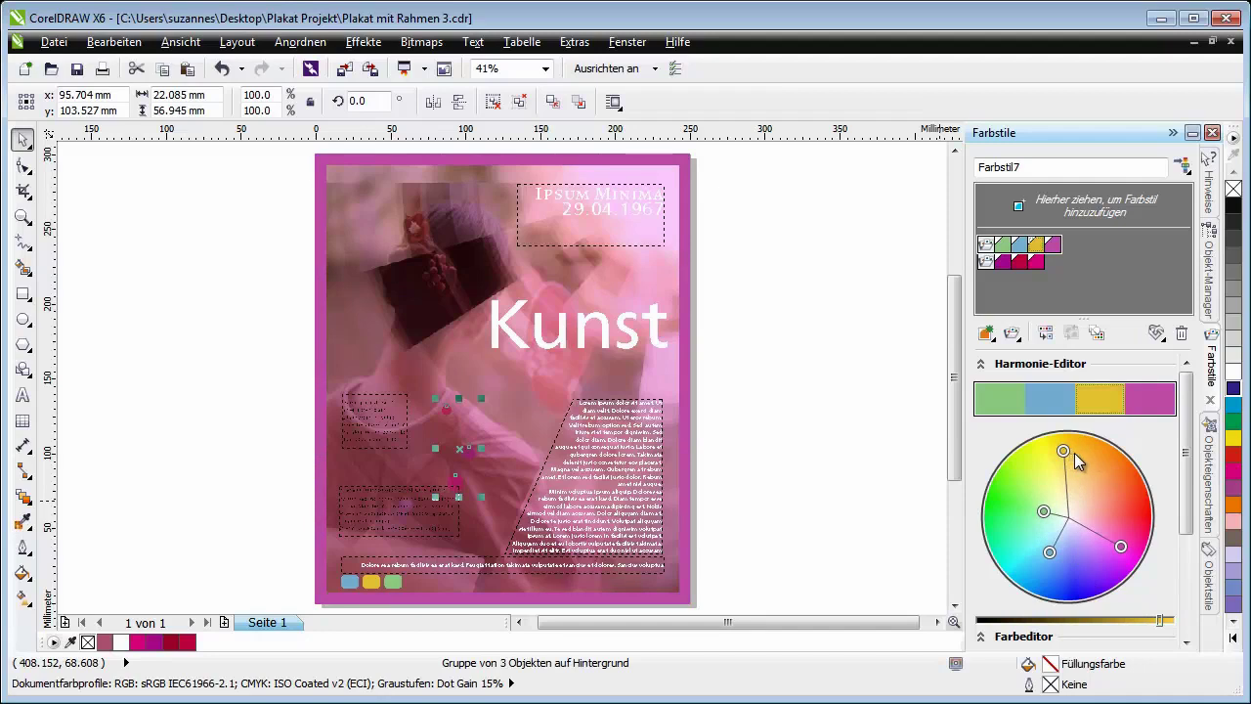
{"action": "left_click", "coordinate": [1045, 513]}
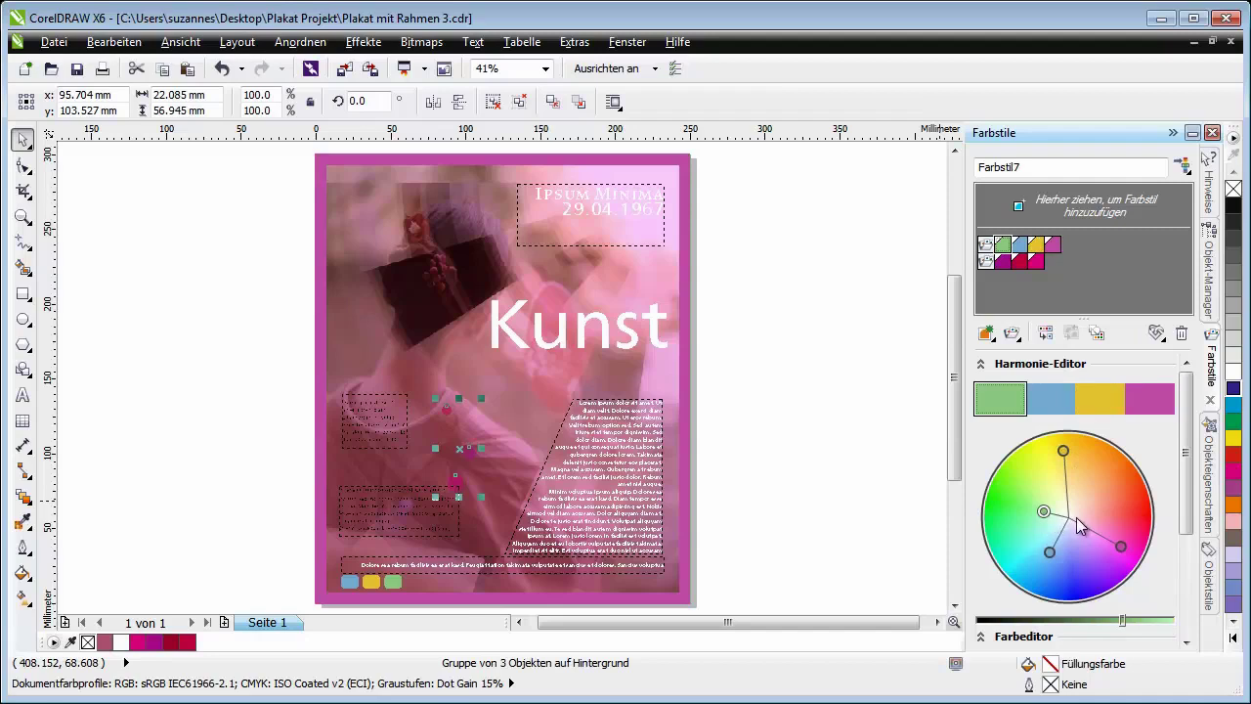
{"action": "left_click", "coordinate": [1049, 552]}
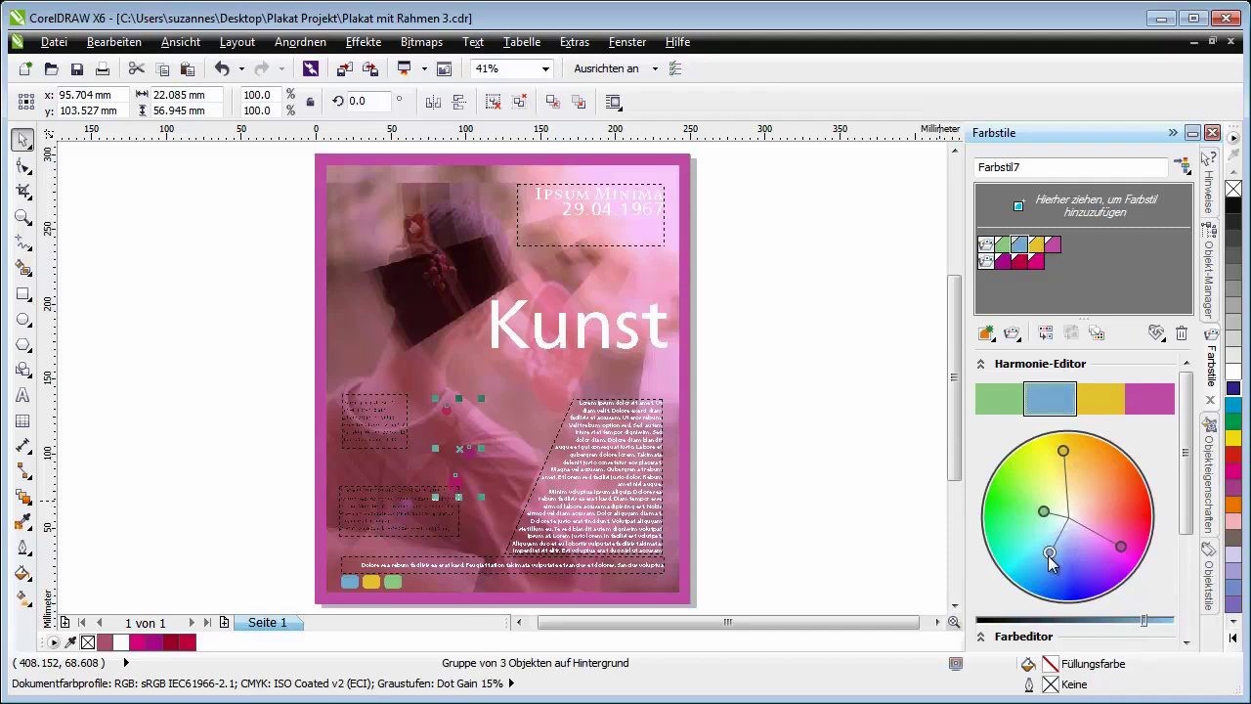
{"action": "left_click", "coordinate": [1122, 548]}
{"action": "left_click_drag", "start_coordinate": [1122, 550], "coordinate": [1074, 517]}
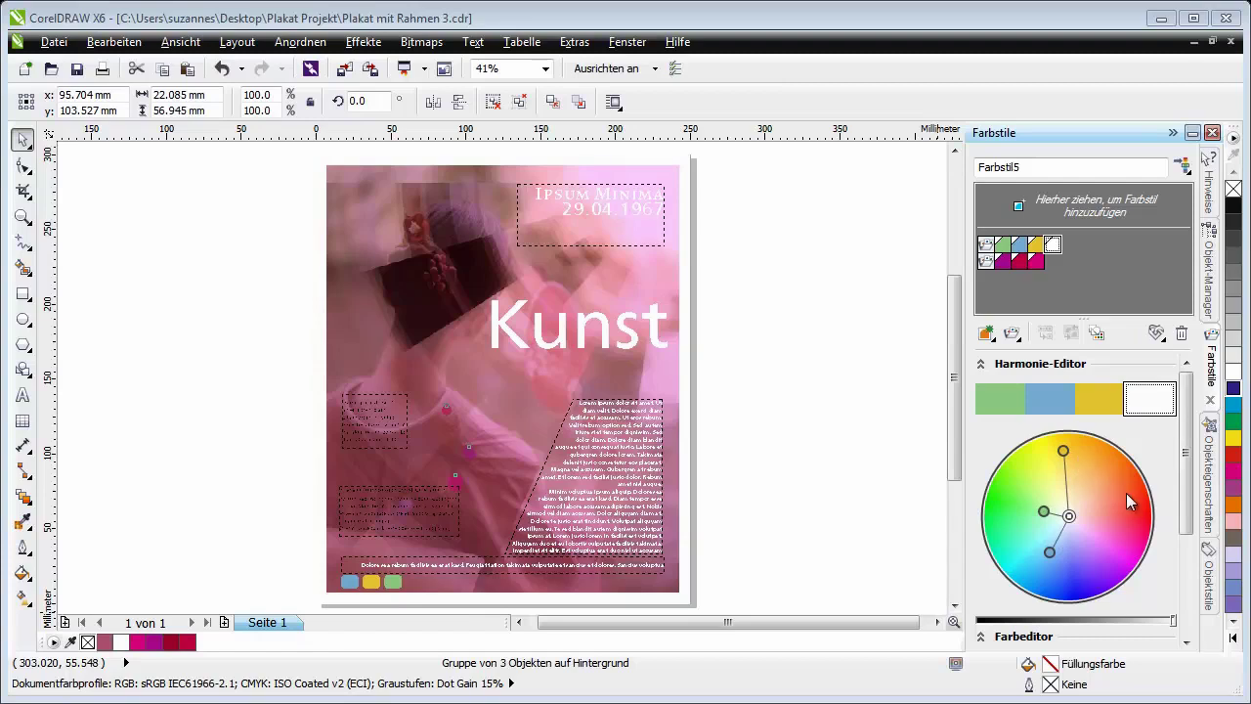
Step: Rotate the whole logo and frame harmony so the logos turn violet, lime green and turquoise
{"action": "left_click", "coordinate": [1050, 552]}
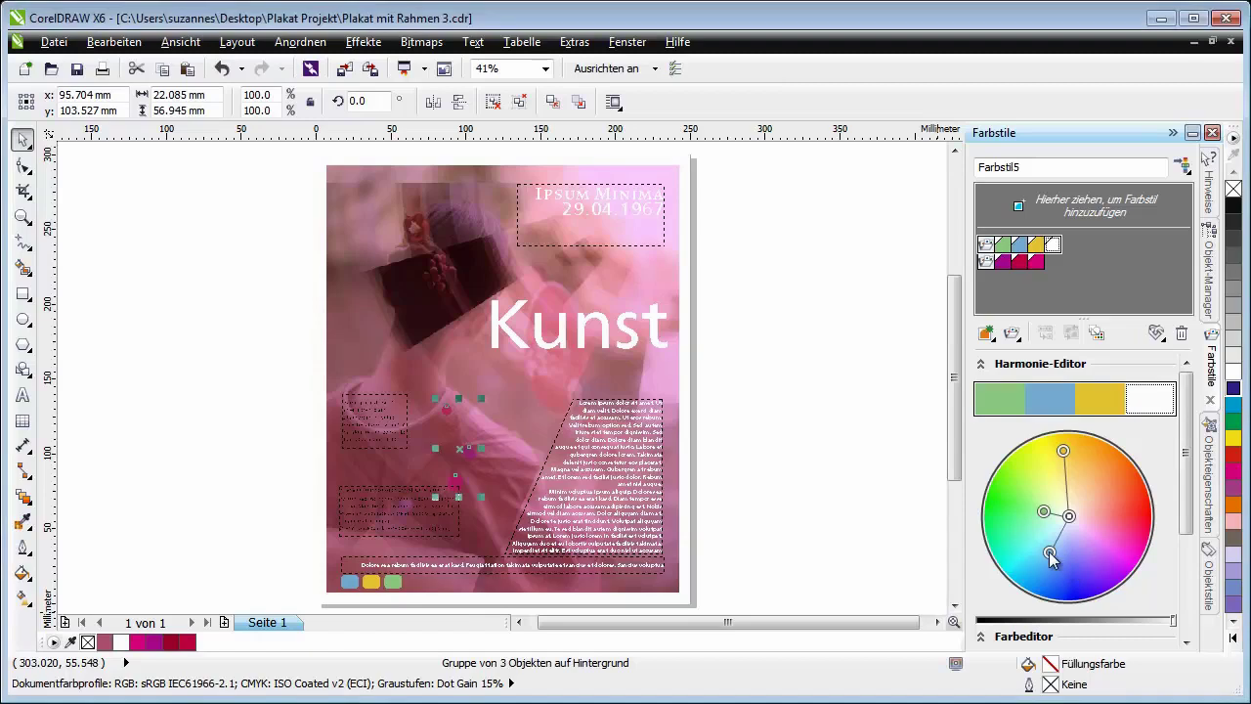
{"action": "left_click_drag", "start_coordinate": [1049, 552], "coordinate": [1077, 557]}
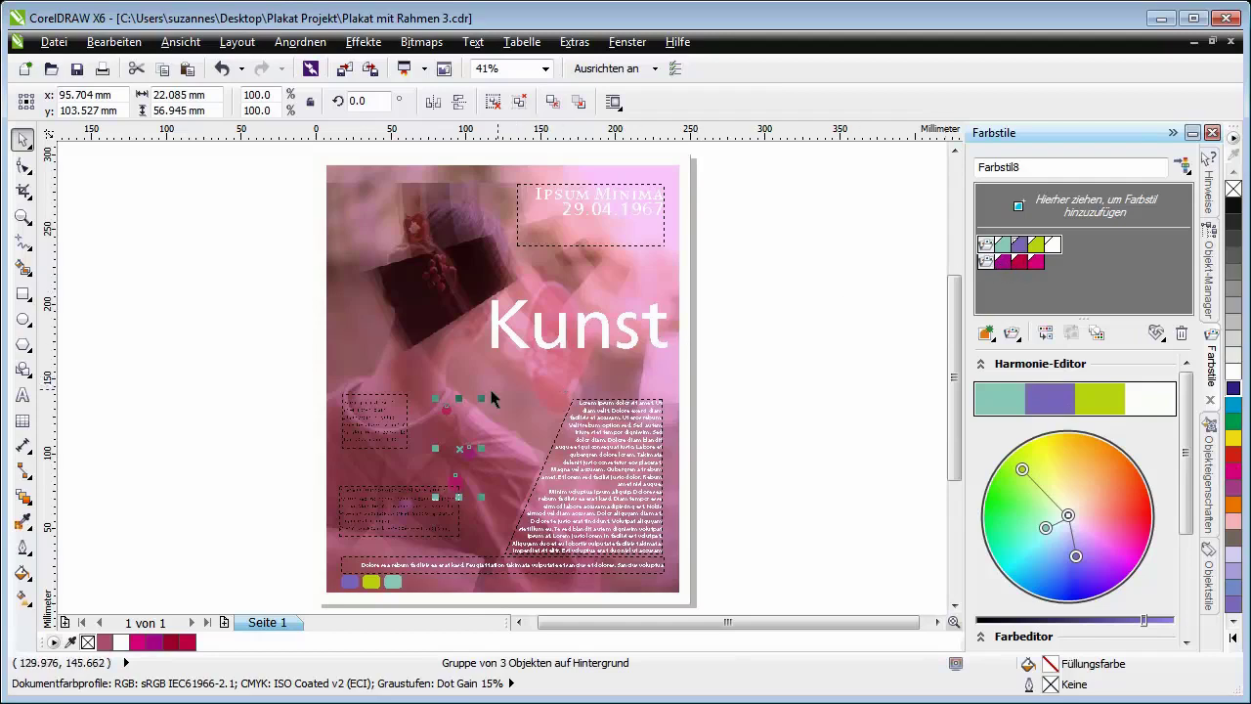
Step: Rotate the circle group's harmony on the colour wheel, first to green and turquoise shades, finally to reds
{"action": "left_click", "coordinate": [466, 454]}
{"action": "left_click", "coordinate": [466, 454]}
{"action": "left_click", "coordinate": [987, 259]}
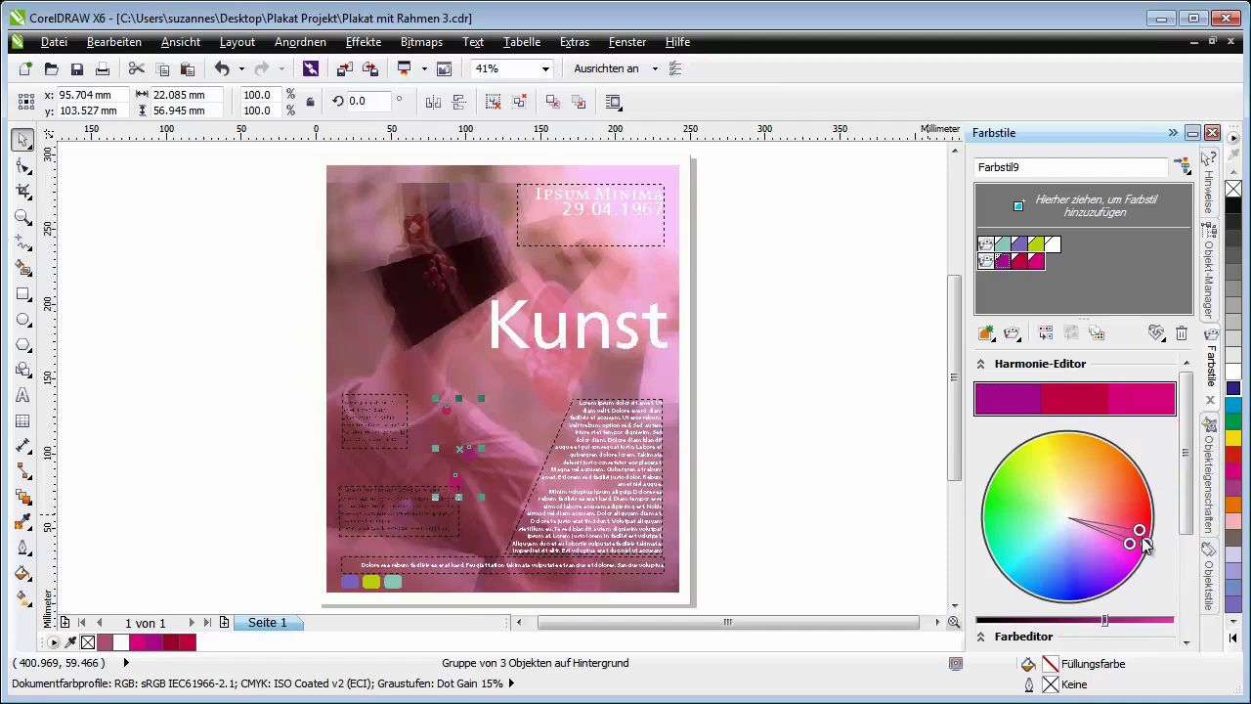
{"action": "left_click_drag", "start_coordinate": [1140, 538], "coordinate": [1025, 543]}
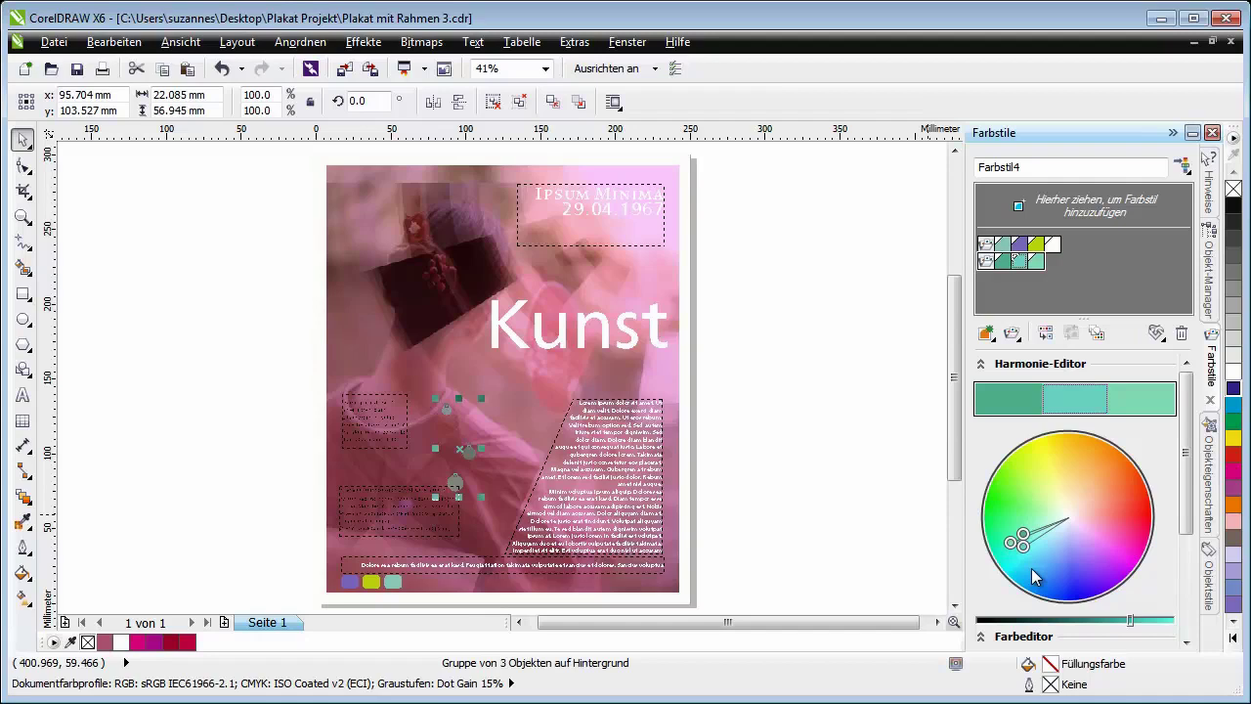
{"action": "left_click_drag", "start_coordinate": [1023, 550], "coordinate": [1132, 518]}
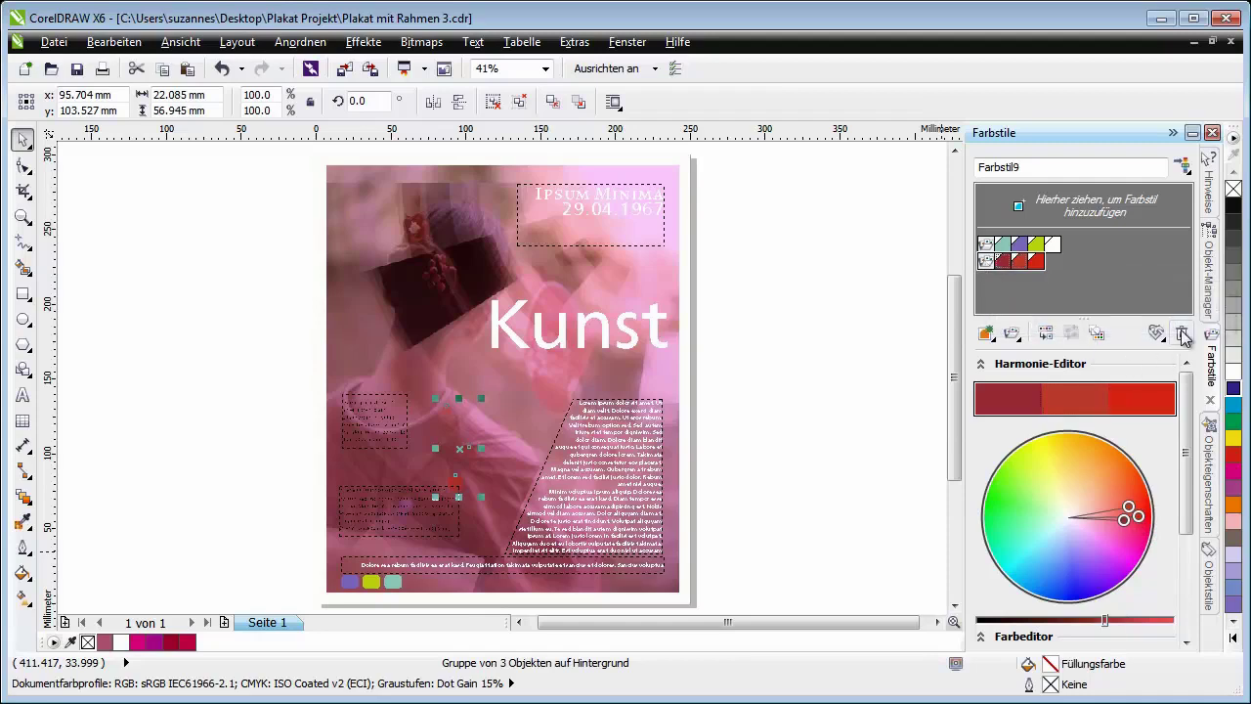
Step: Delete both colour harmonies and clear the selection of the circle group
{"action": "left_click", "coordinate": [1180, 333]}
{"action": "left_click", "coordinate": [986, 243]}
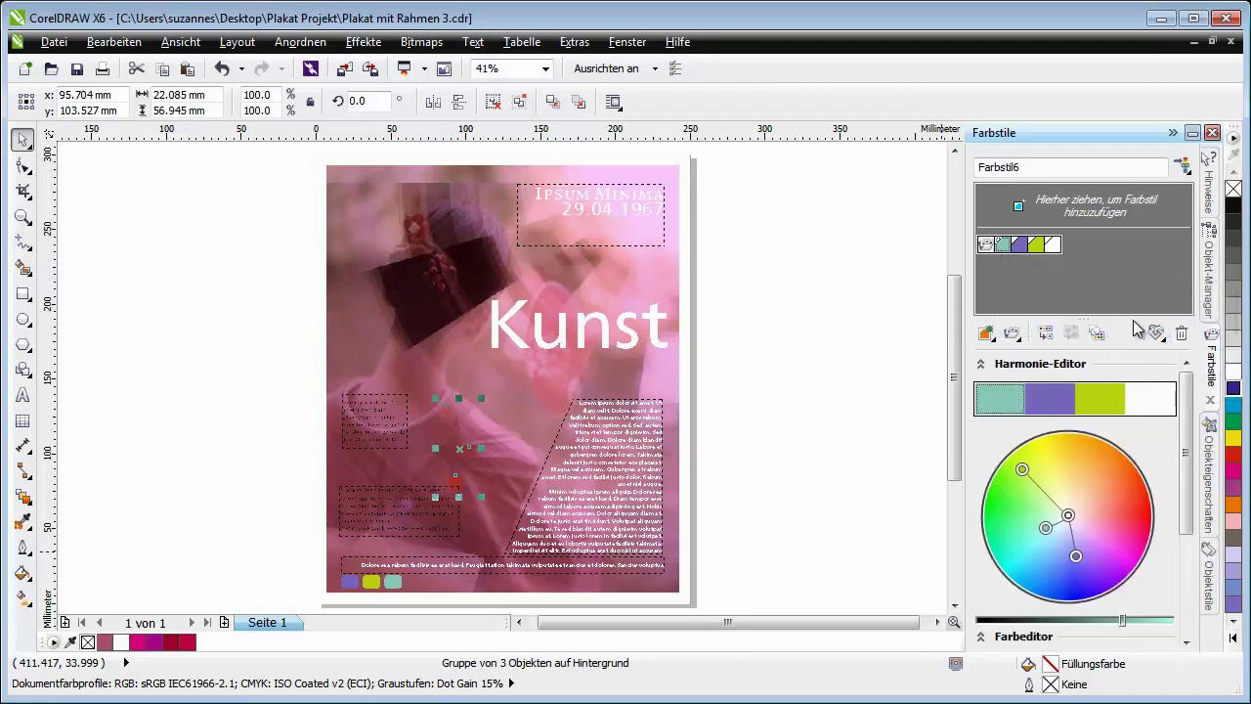
{"action": "left_click", "coordinate": [1181, 333]}
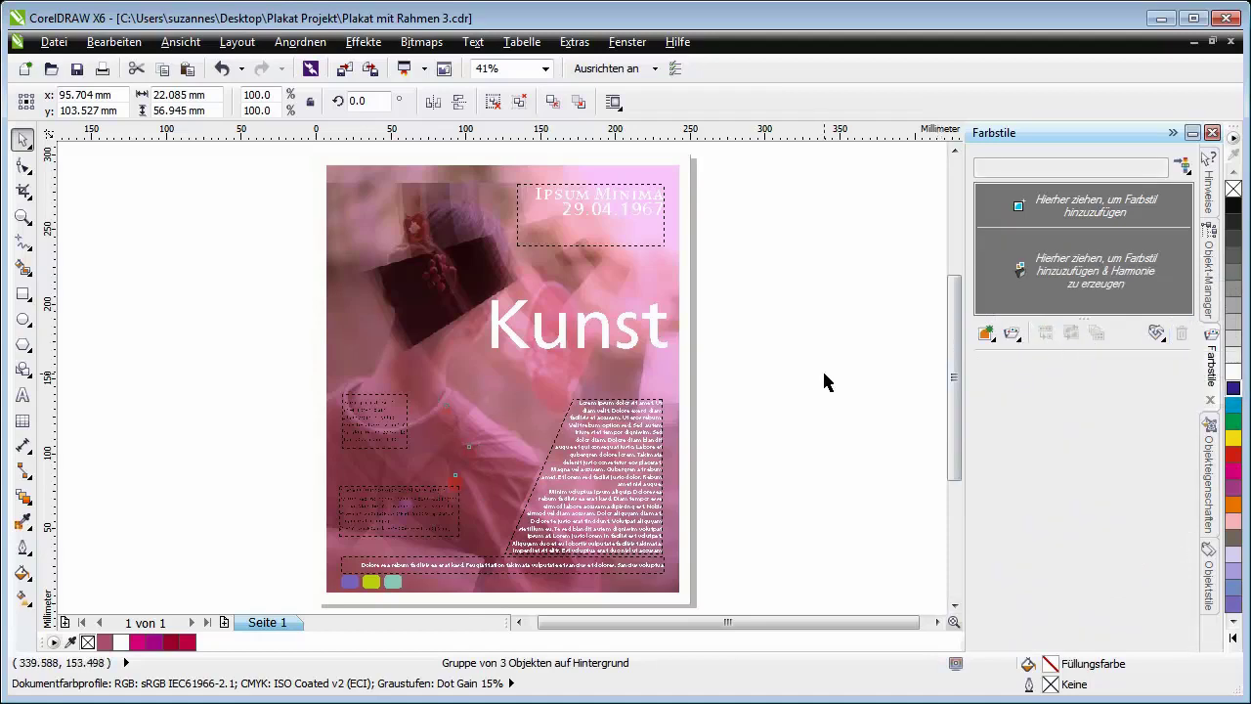
{"action": "left_click", "coordinate": [822, 368]}
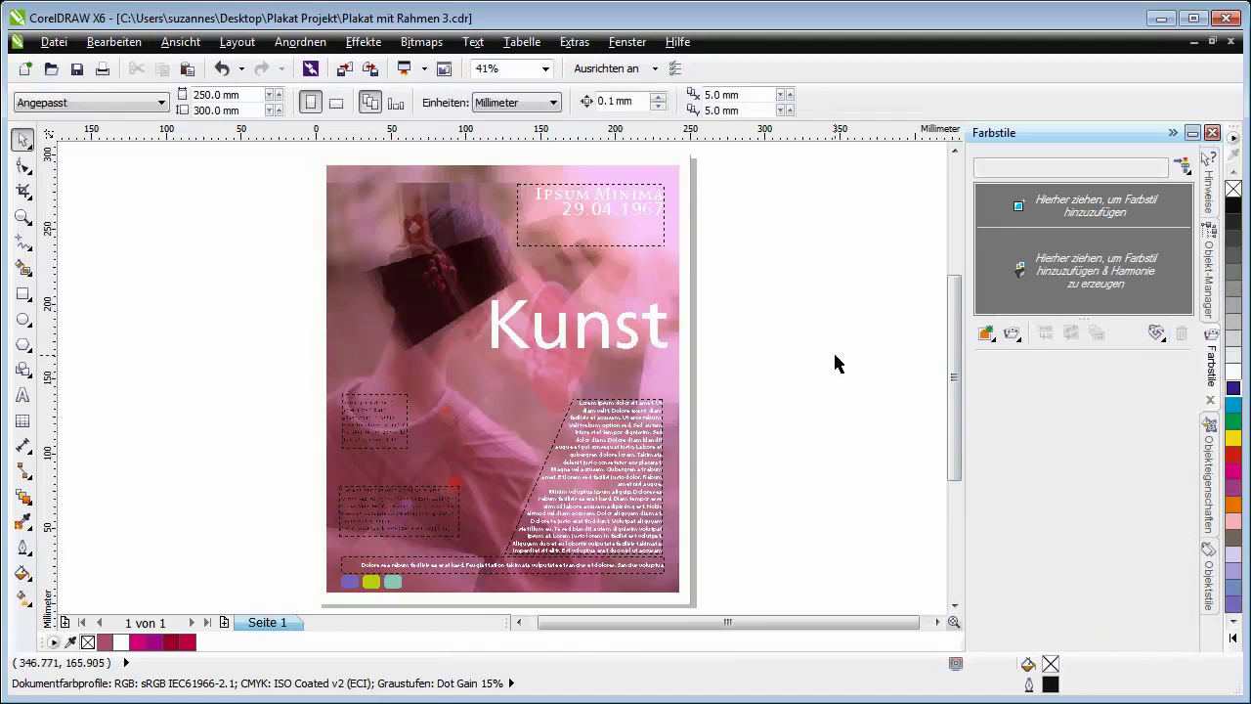
Step: Create colour styles from the object fills of all poster objects, grouped into 1 harmony
{"action": "key", "text": "ctrl+a"}
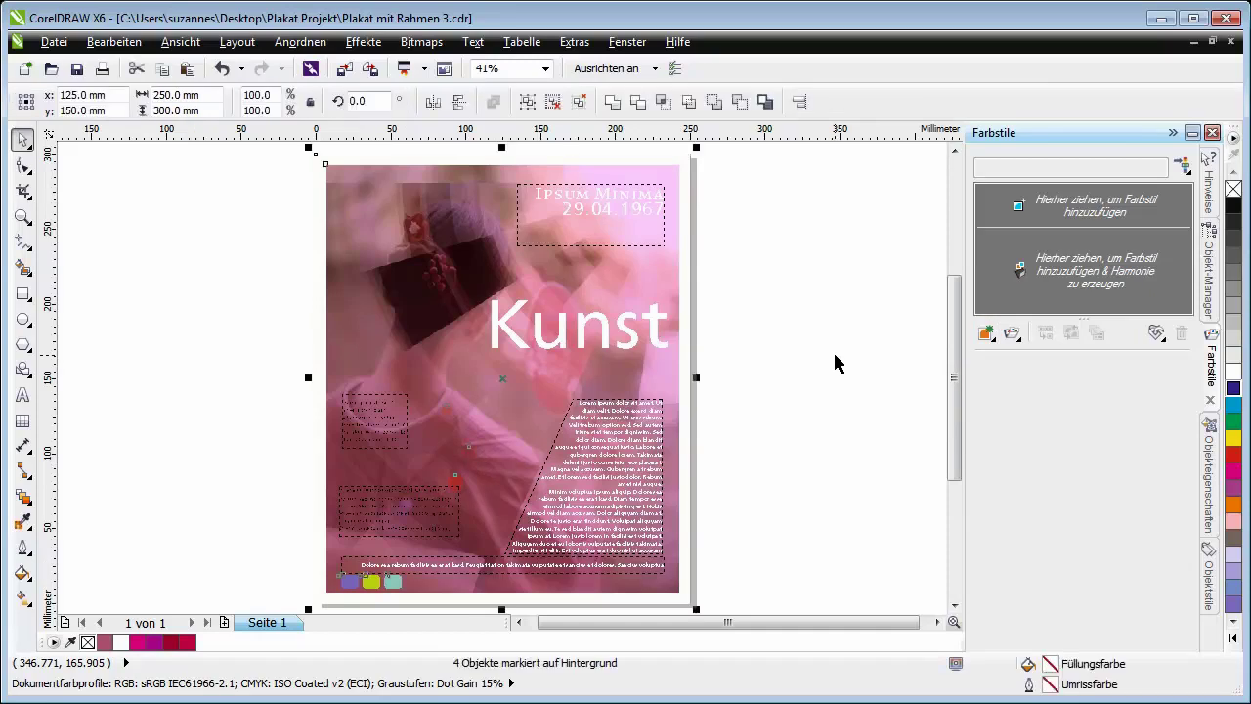
{"action": "left_click_drag", "start_coordinate": [590, 348], "coordinate": [1017, 282]}
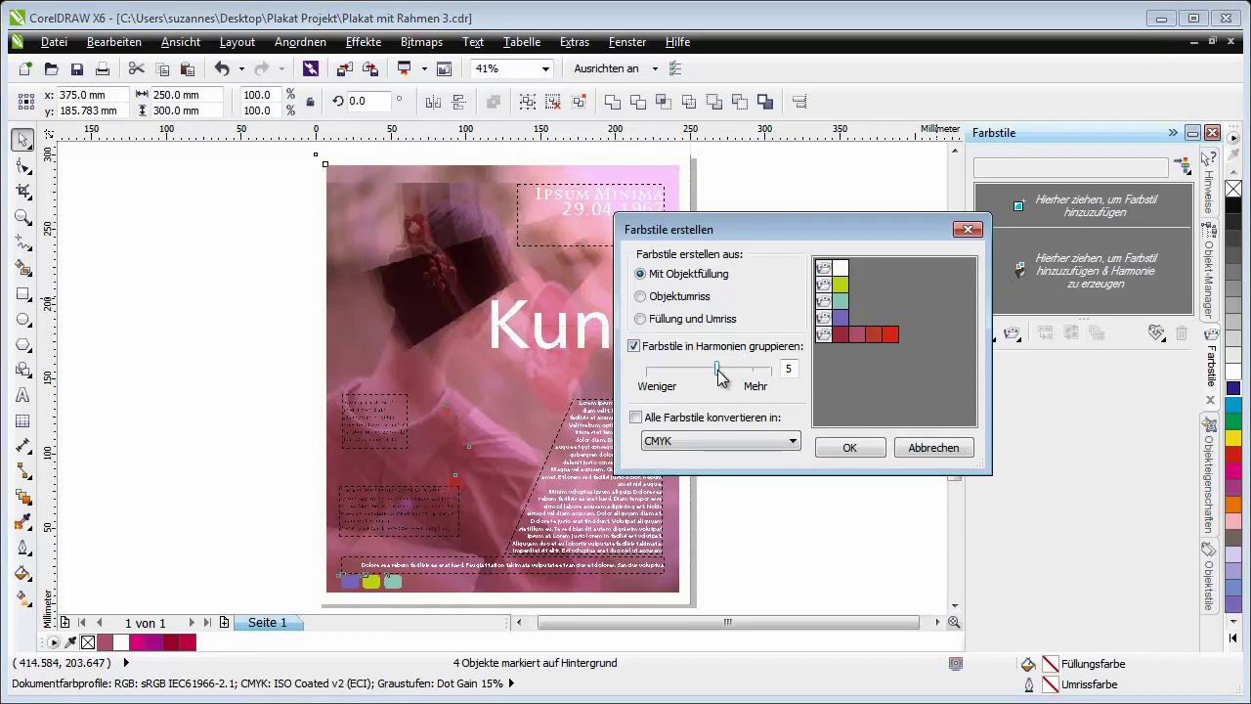
{"action": "left_click_drag", "start_coordinate": [718, 370], "coordinate": [645, 365]}
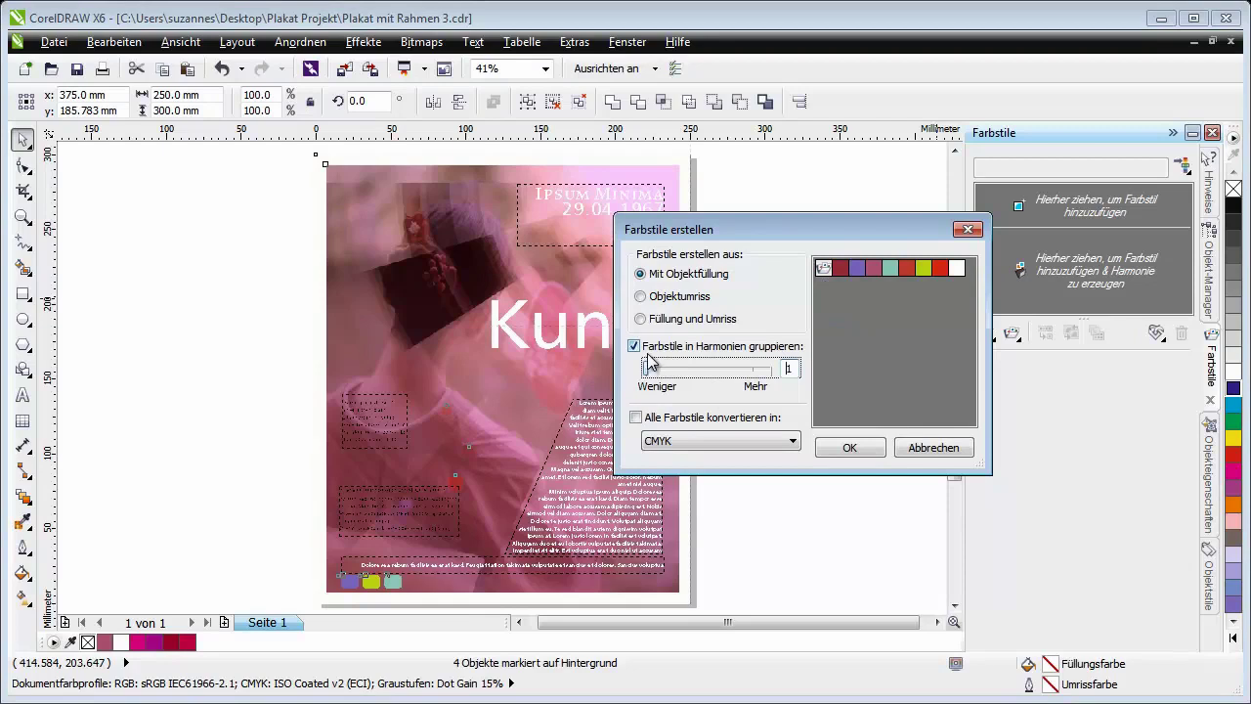
{"action": "left_click", "coordinate": [863, 447]}
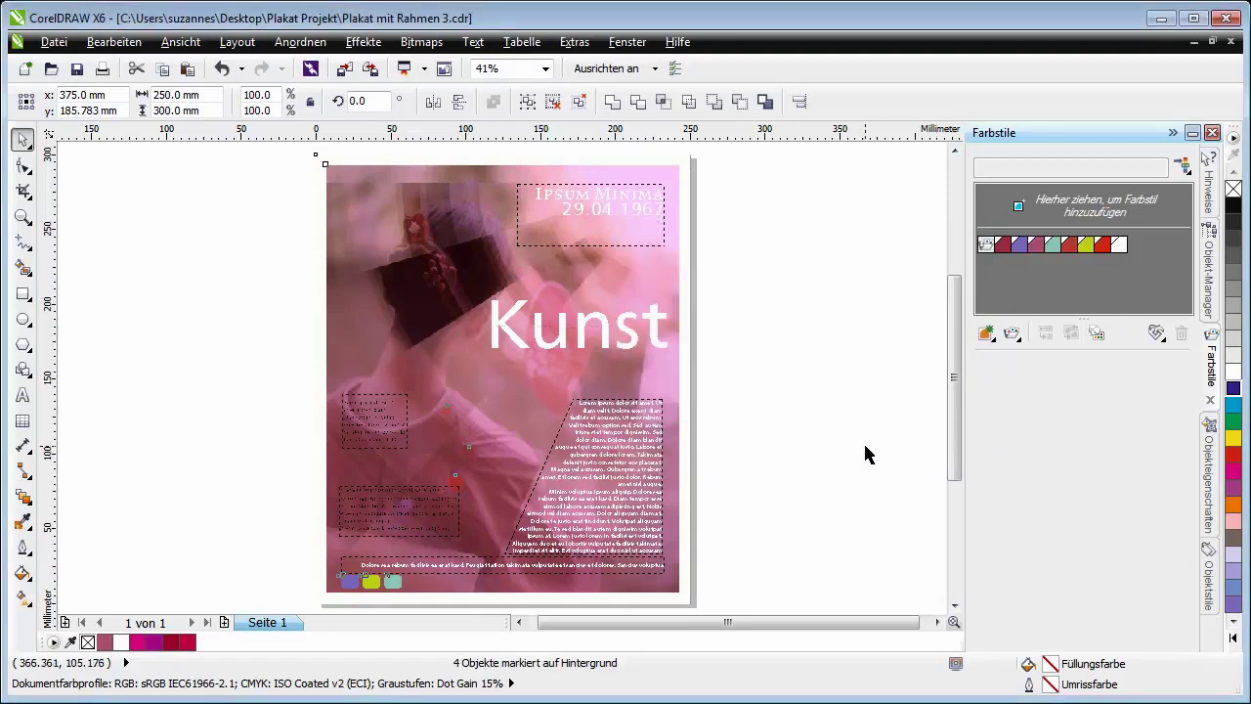
Step: Rotate the harmony of all poster colours, shifting the lime style to green and the violet style to deep blue
{"action": "left_click", "coordinate": [985, 245]}
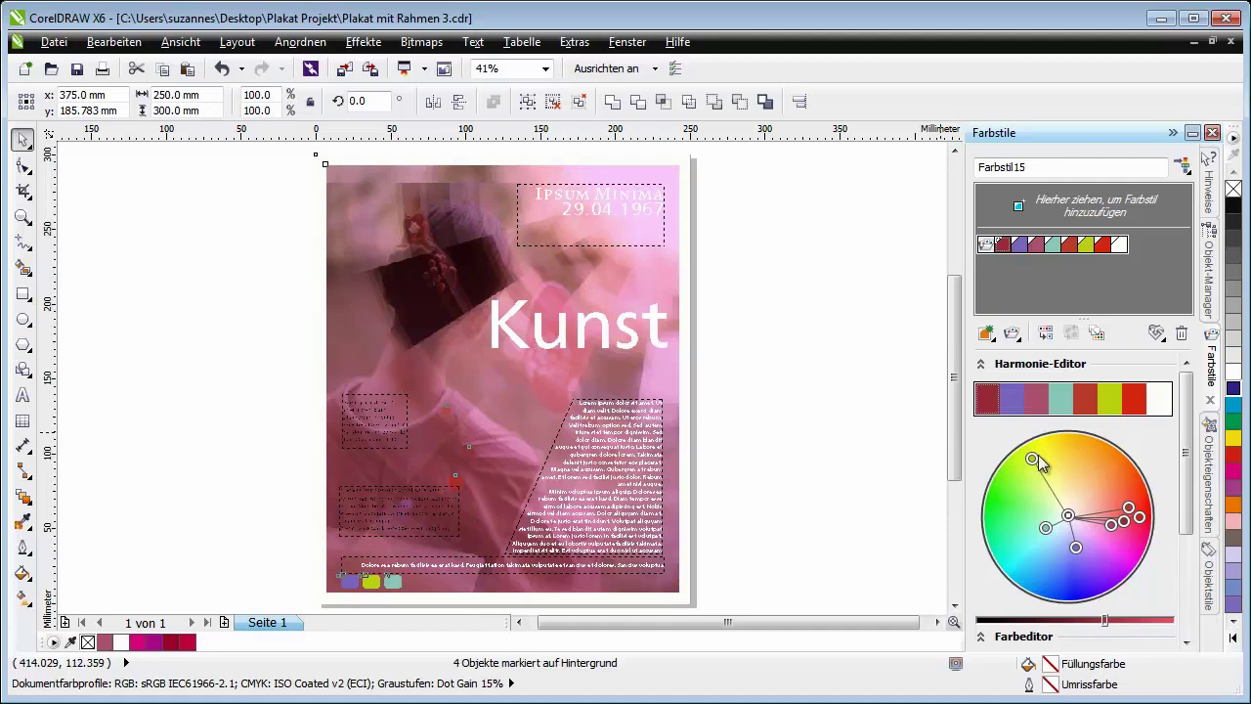
{"action": "left_click_drag", "start_coordinate": [1032, 459], "coordinate": [1012, 498]}
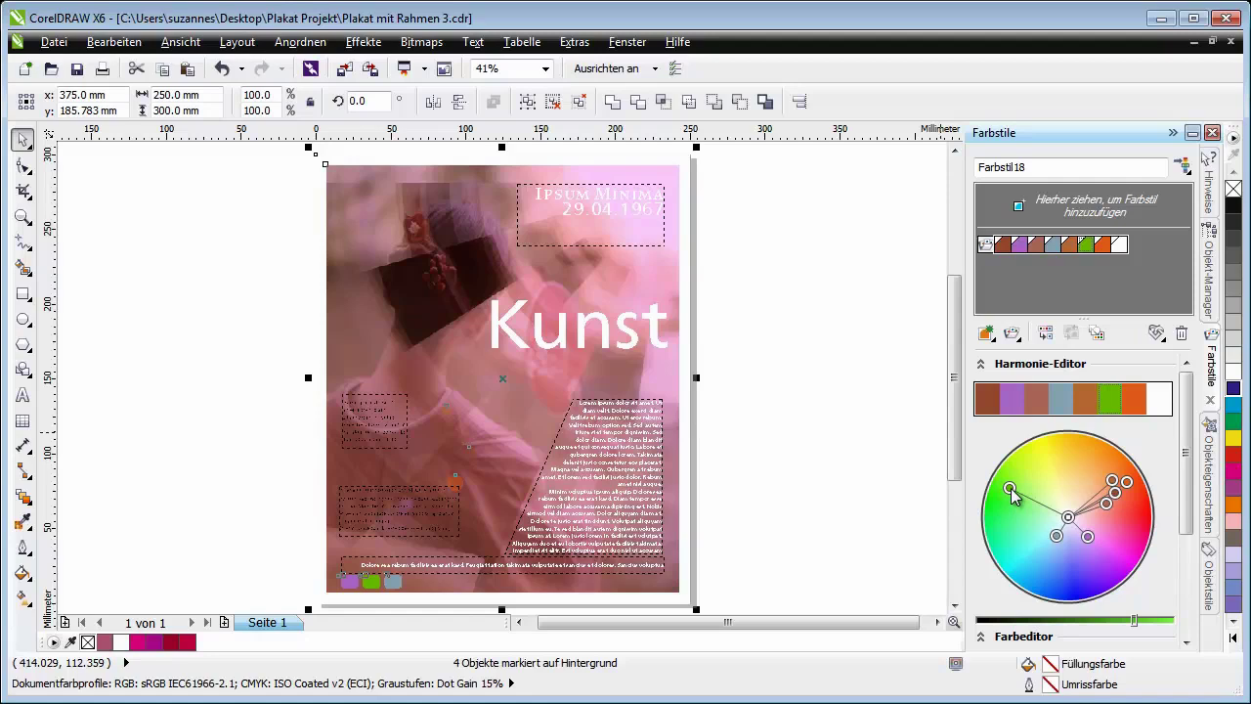
{"action": "mouse_move", "coordinate": [1012, 496]}
{"action": "left_mouse_down"}
{"action": "mouse_move", "coordinate": [1040, 502]}
{"action": "mouse_move", "coordinate": [1014, 479]}
{"action": "left_mouse_up"}
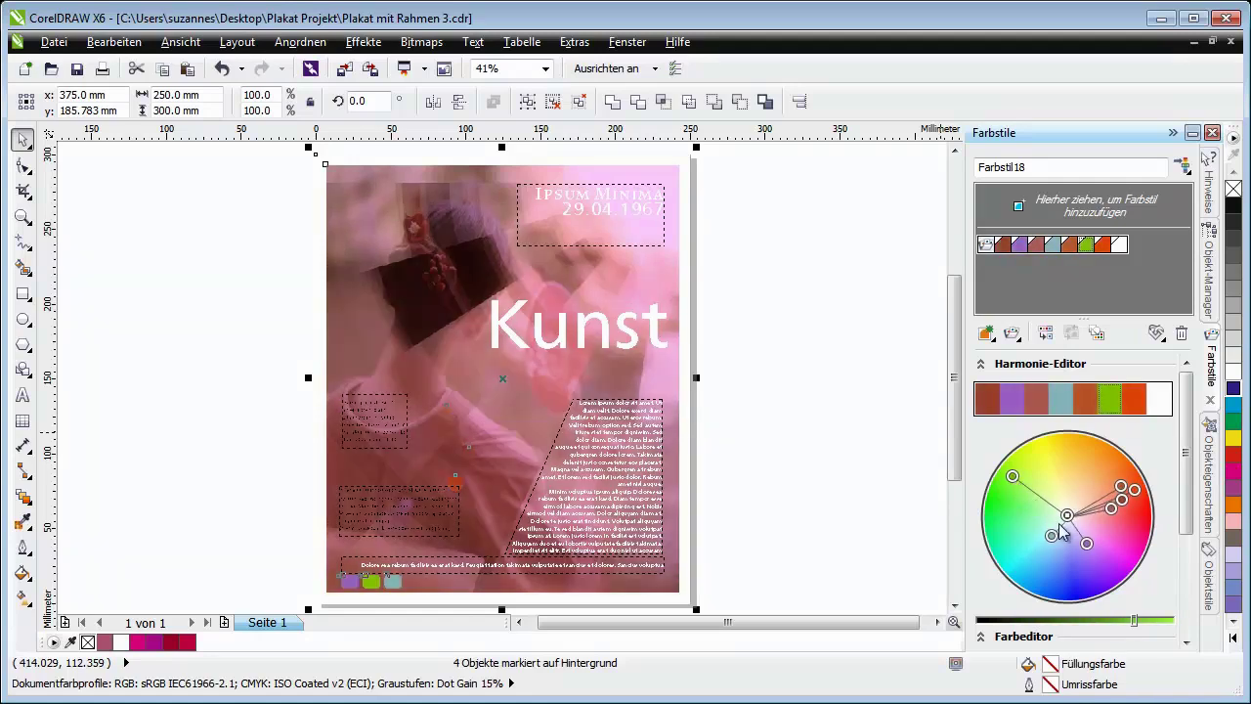
{"action": "left_click", "coordinate": [1086, 543]}
{"action": "left_click_drag", "start_coordinate": [1086, 545], "coordinate": [1060, 583]}
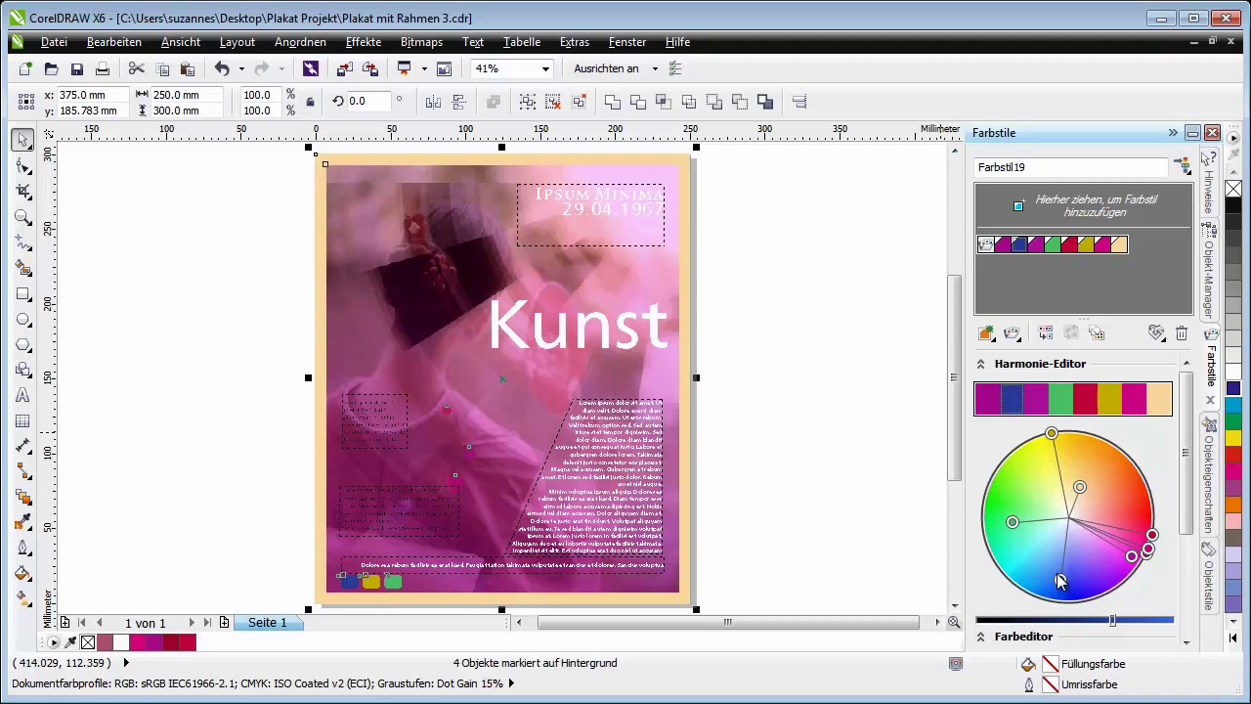
Step: Undo the rotations of the whole poster's colour harmony and clear the selection
{"action": "key", "text": "ctrl+z"}
{"action": "key", "text": "ctrl+z"}
{"action": "key", "text": "ctrl+z"}
{"action": "key", "text": "ctrl+z"}
{"action": "key", "text": "ctrl+z"}
{"action": "key", "text": "ctrl+z"}
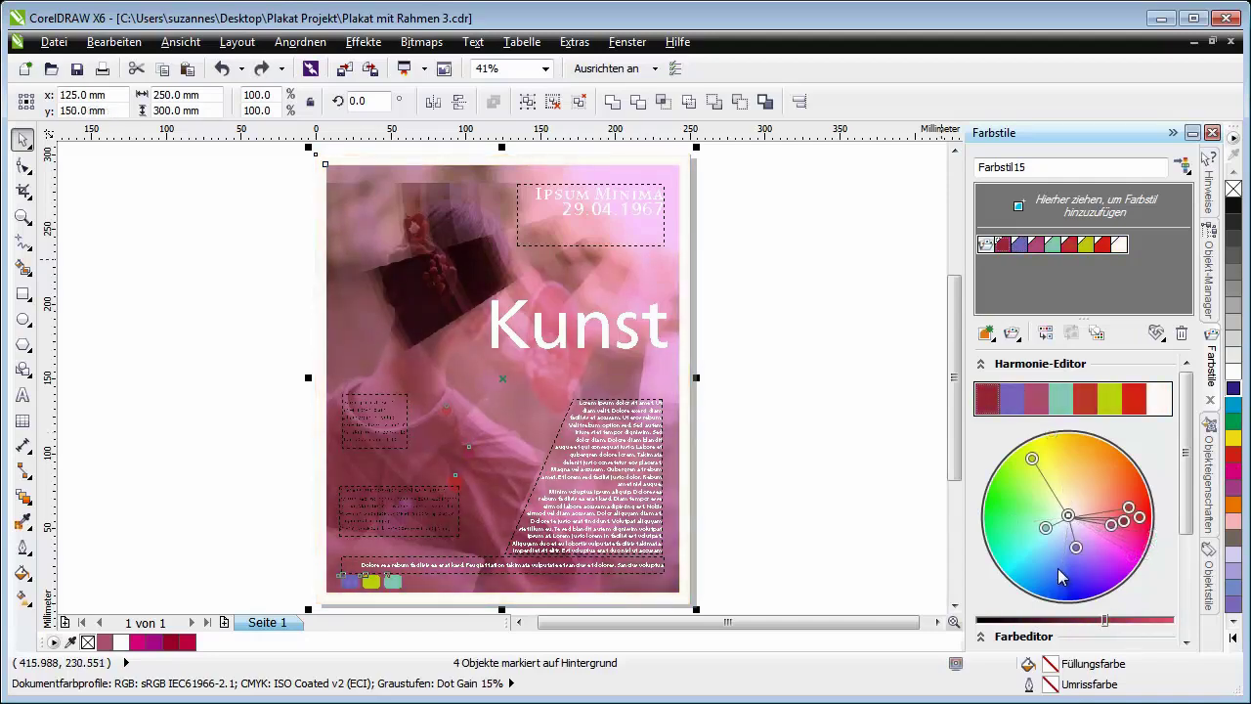
{"action": "left_click", "coordinate": [856, 529]}
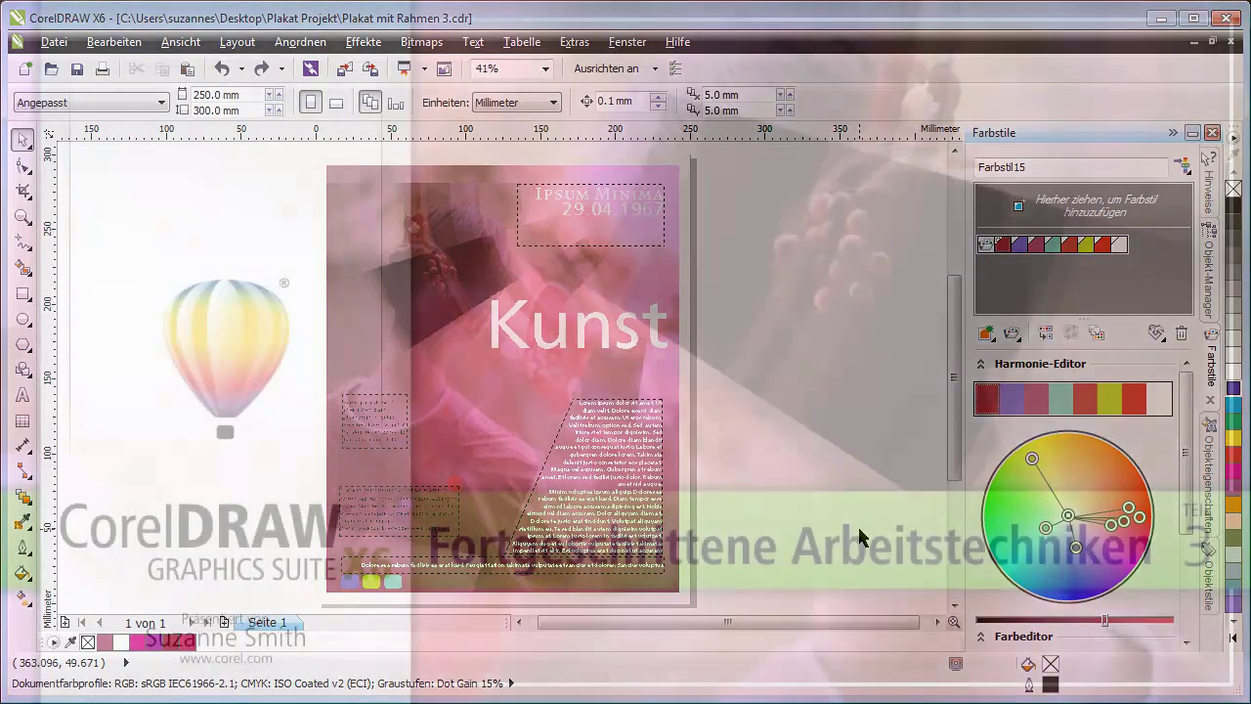